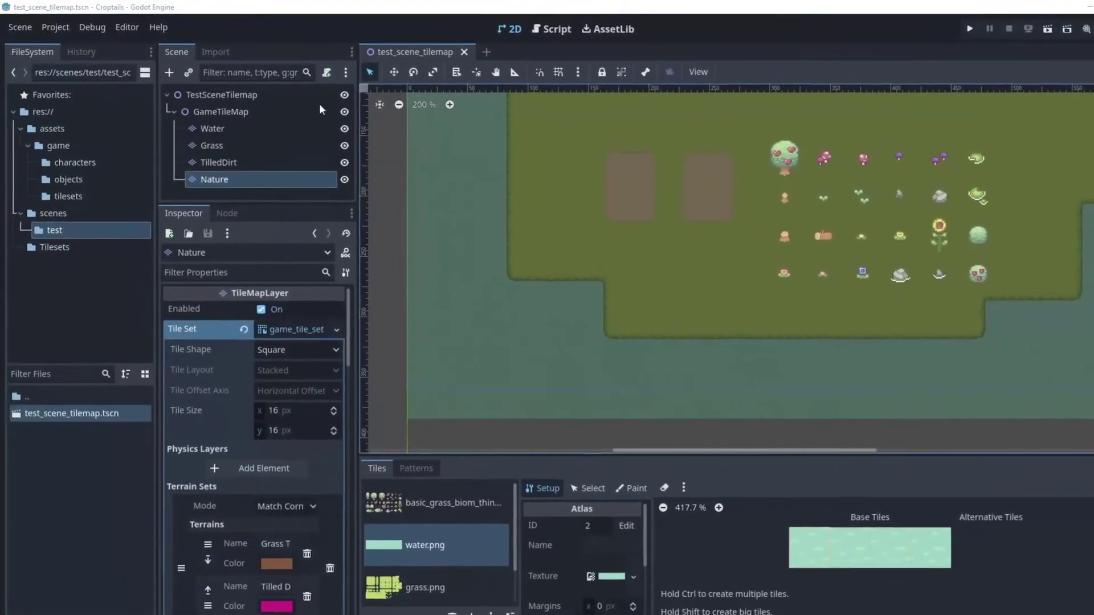
Step: Inspect the Water, Grass, TilledDirt and Nature layers of the finished tile map one by one
click(254, 148)
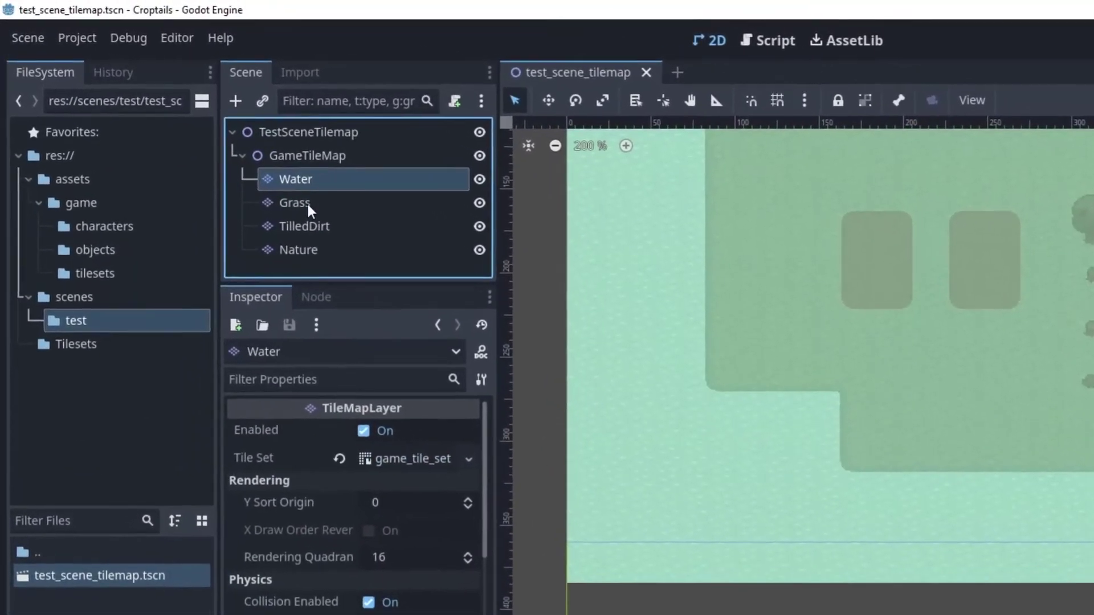
click(288, 185)
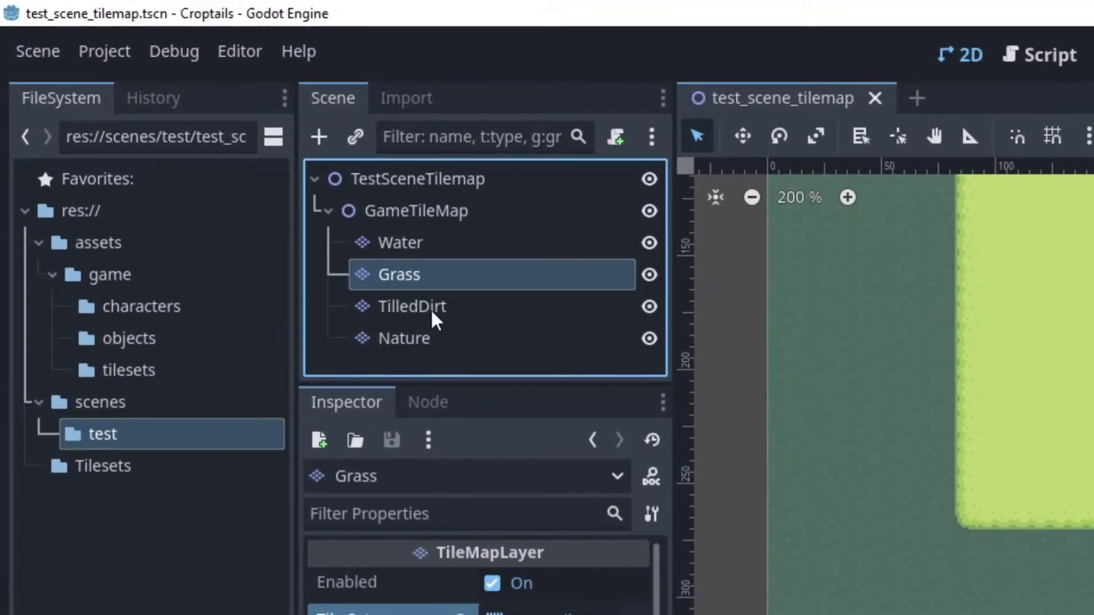
click(430, 308)
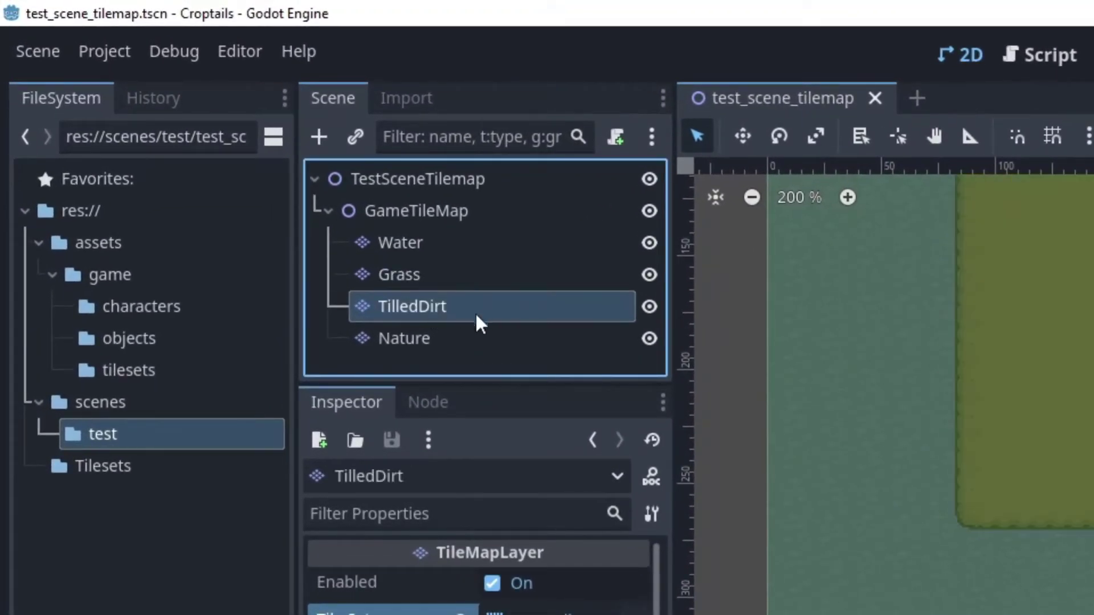
click(442, 336)
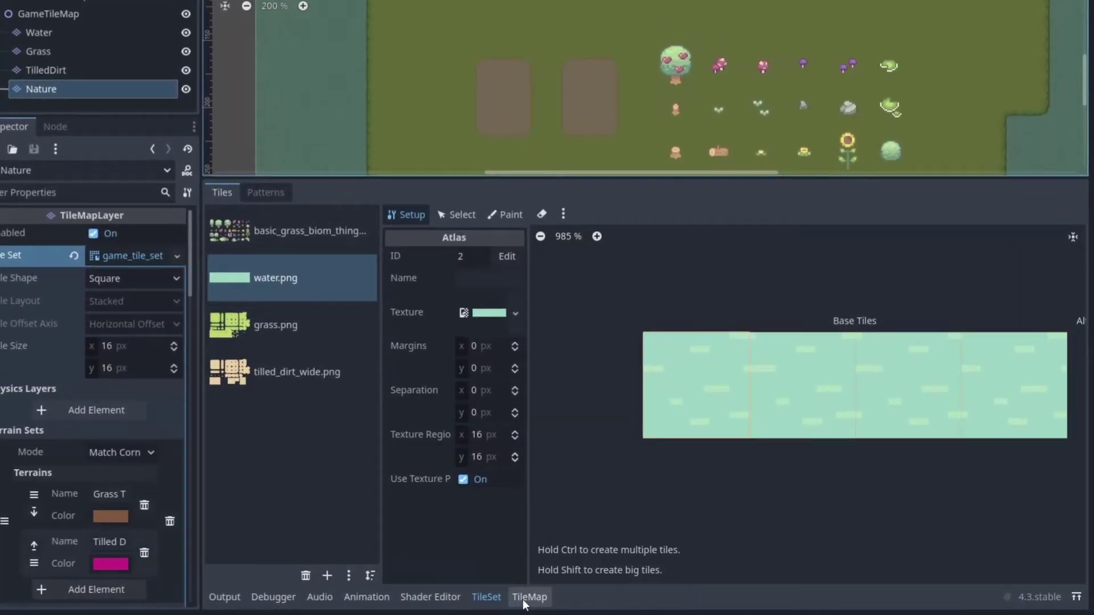
Step: Examine the base tiles of the grass biome atlas and the tiles of the Grass Terrain and Tilled Dirt Terrain
click(296, 231)
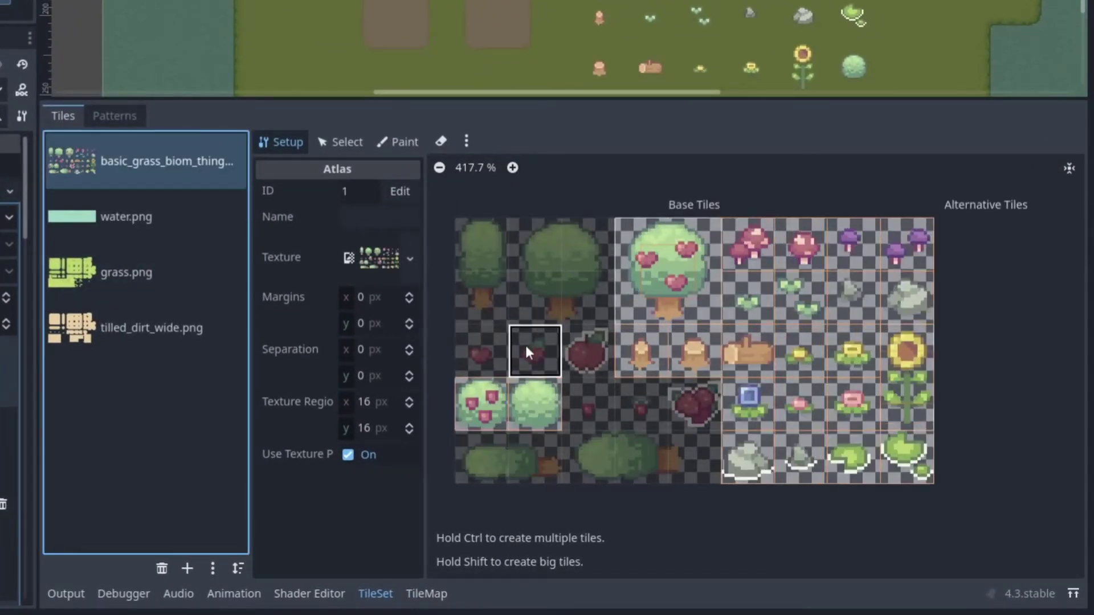
scroll(525, 343, up, 1)
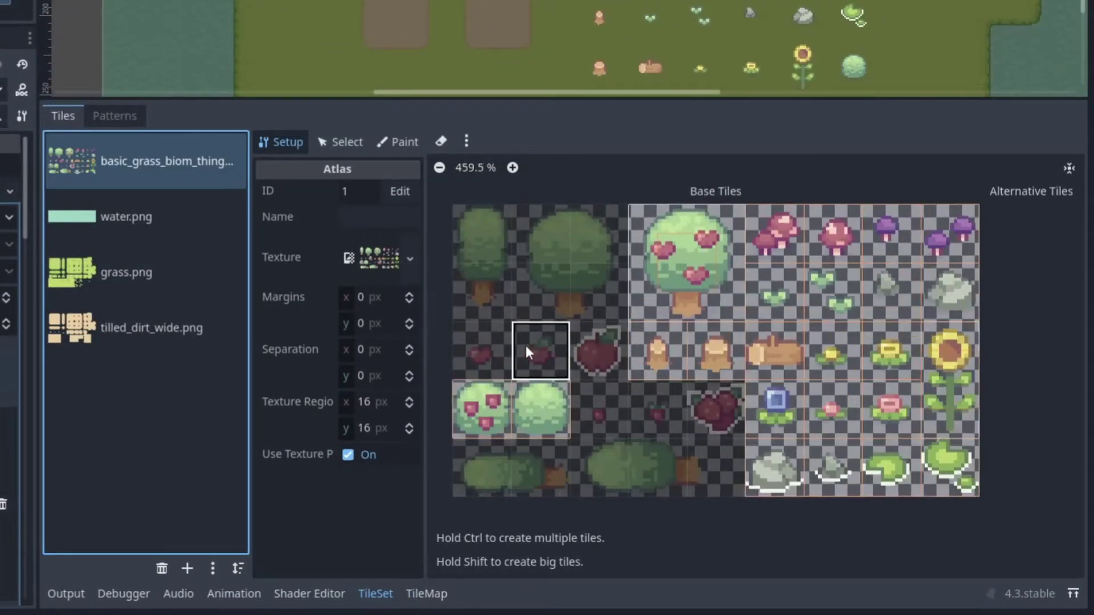
click(423, 596)
click(187, 134)
click(220, 197)
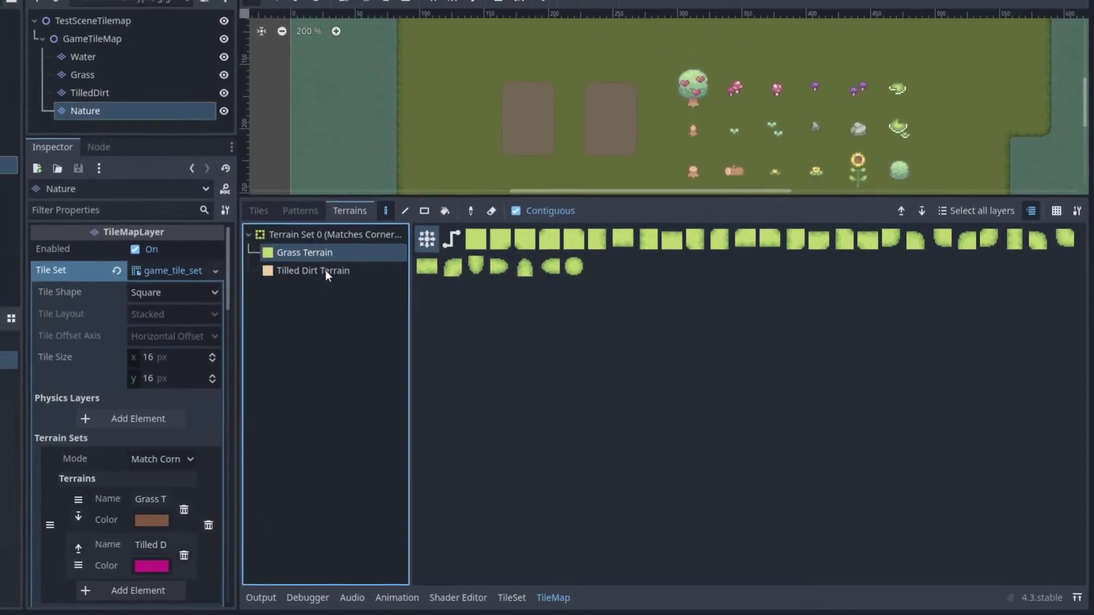
click(319, 271)
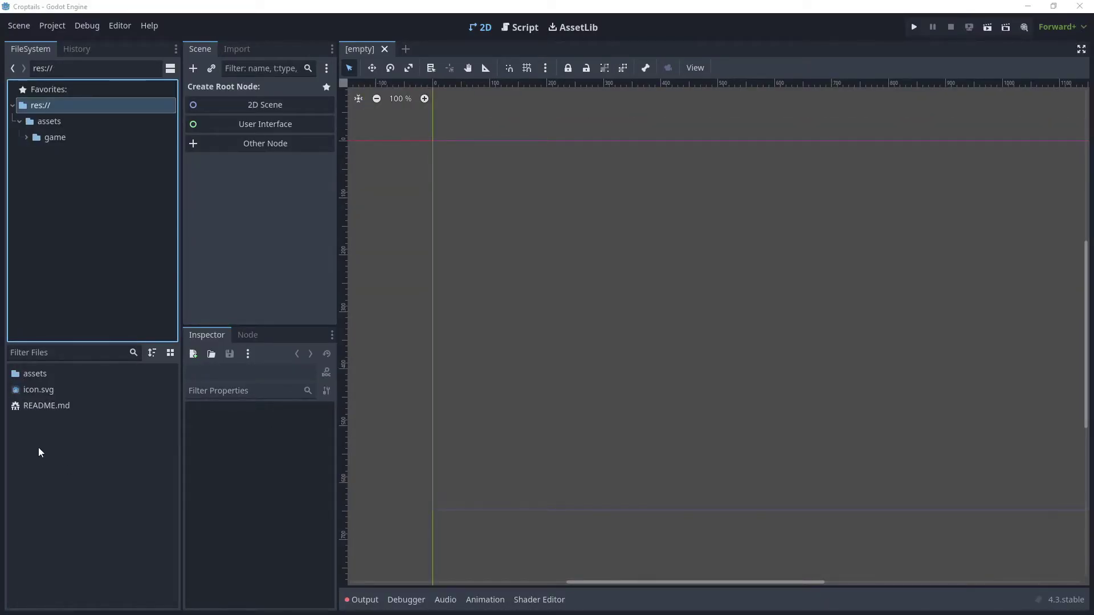
Step: Create a folder named scenes in the project root res://
right_click(38, 447)
click(70, 462)
text(s)
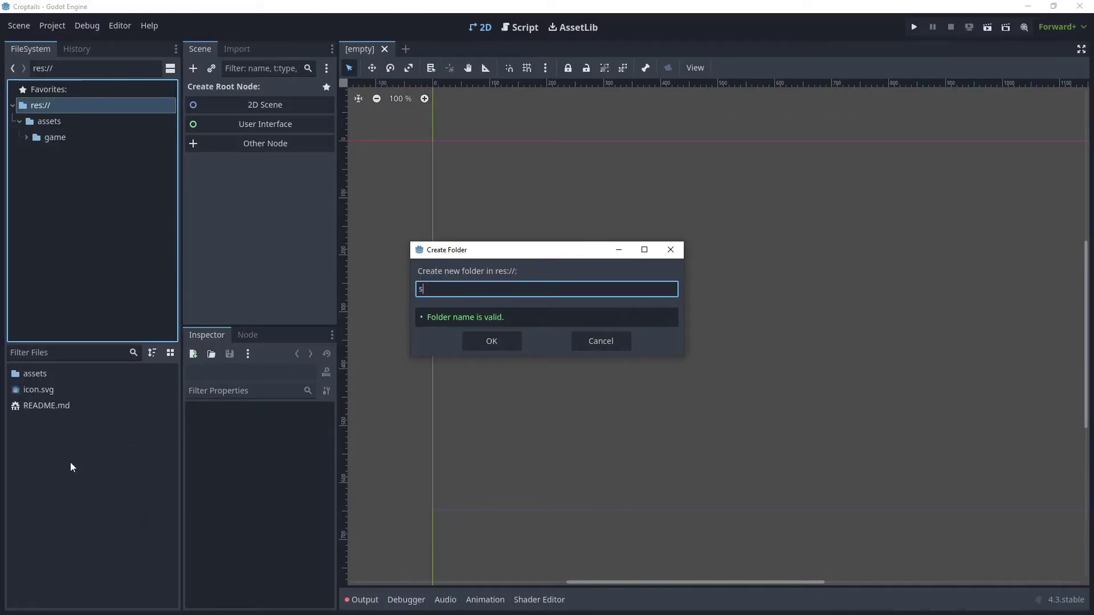
text(cenes)
click(485, 343)
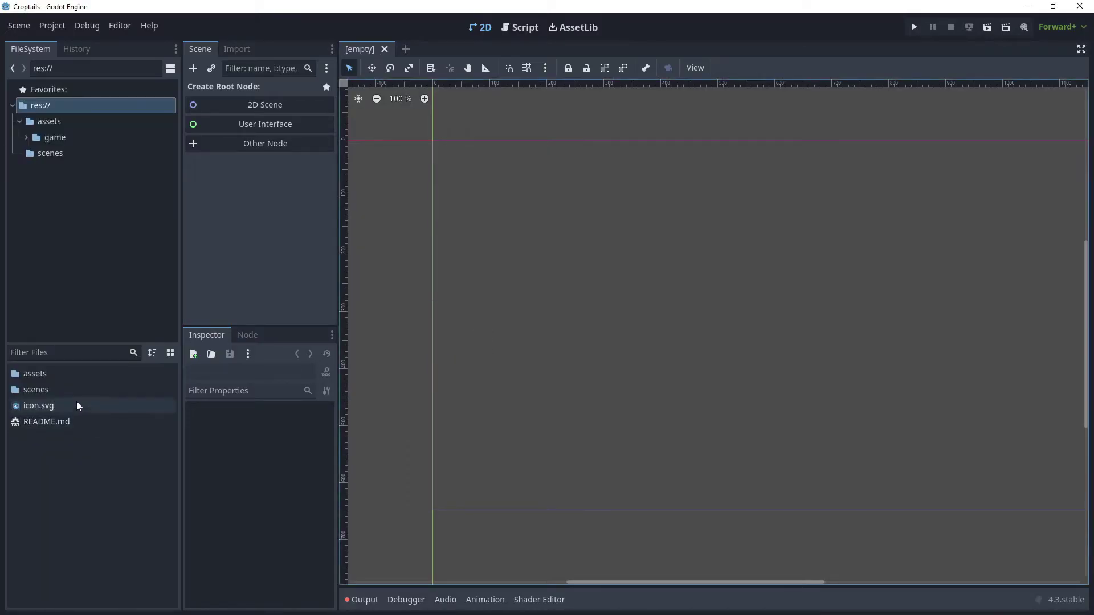
Step: Create a subfolder named test inside the scenes folder
double_click(56, 396)
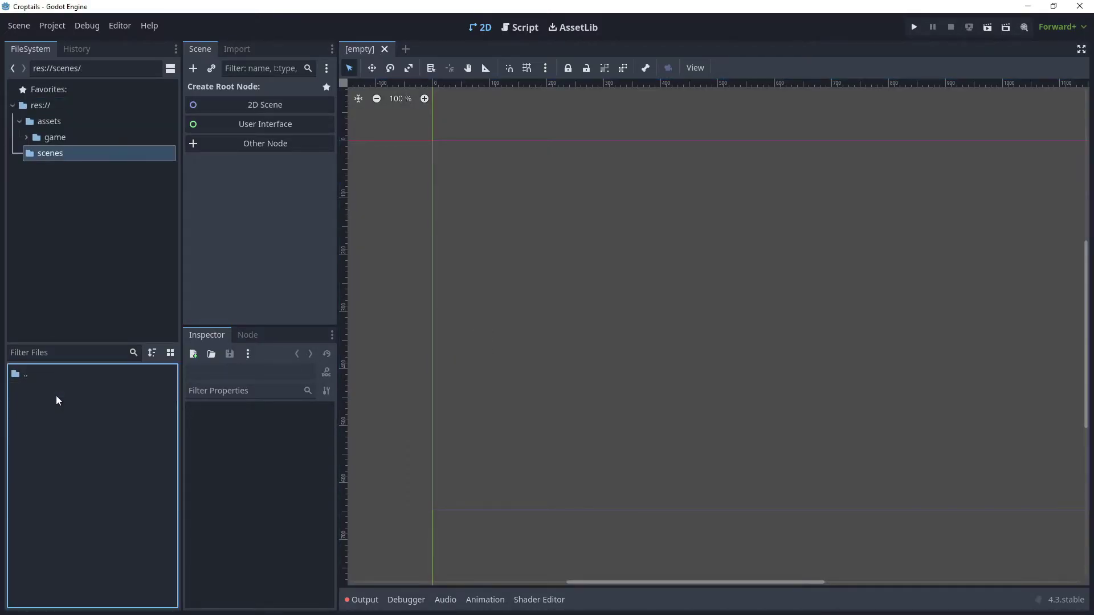
right_click(47, 422)
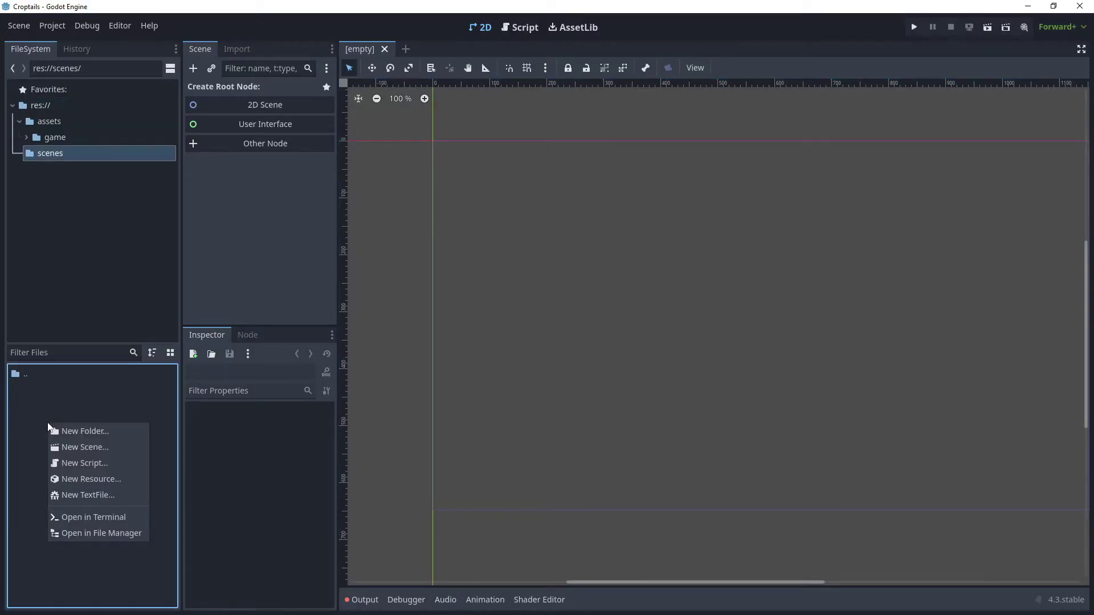
click(83, 432)
key(BackSpace)
text(test)
key(Return)
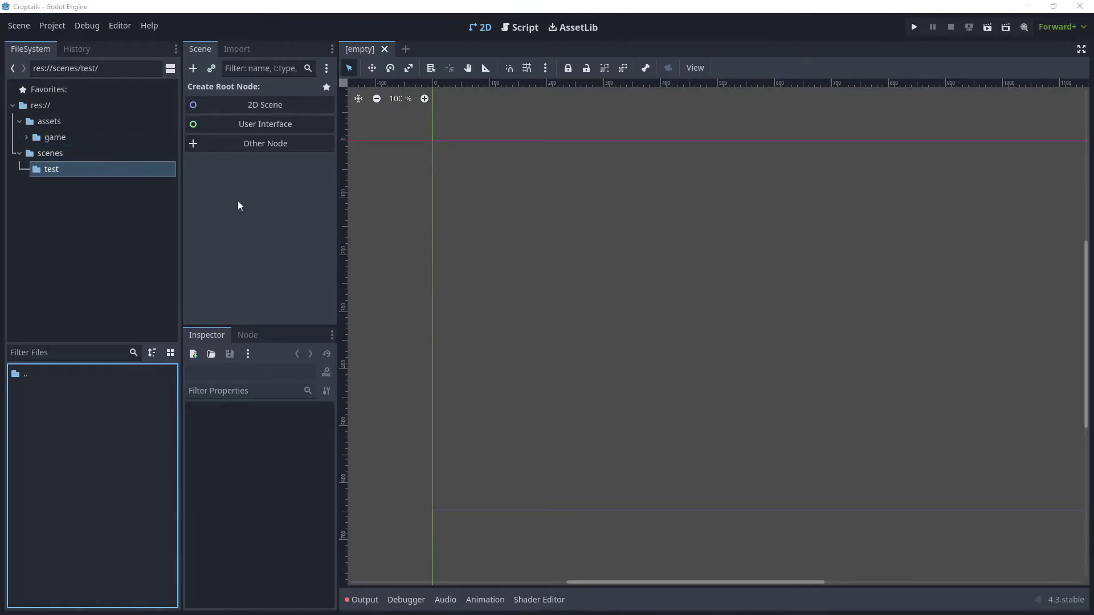
Step: Create a 2D scene root node and rename it TestSceneTilemap
click(274, 108)
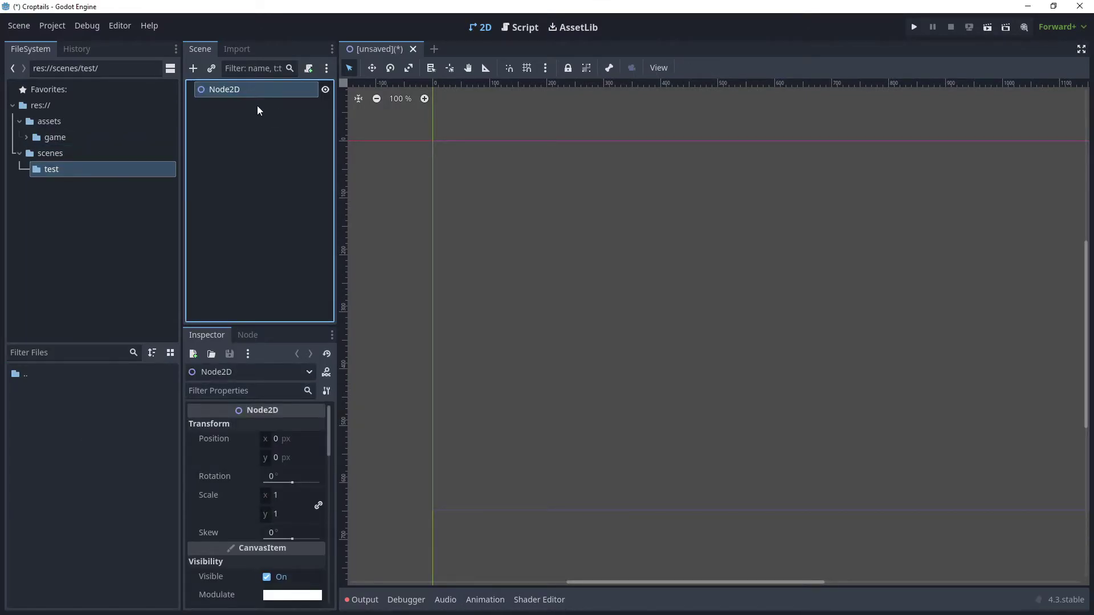
key(F2)
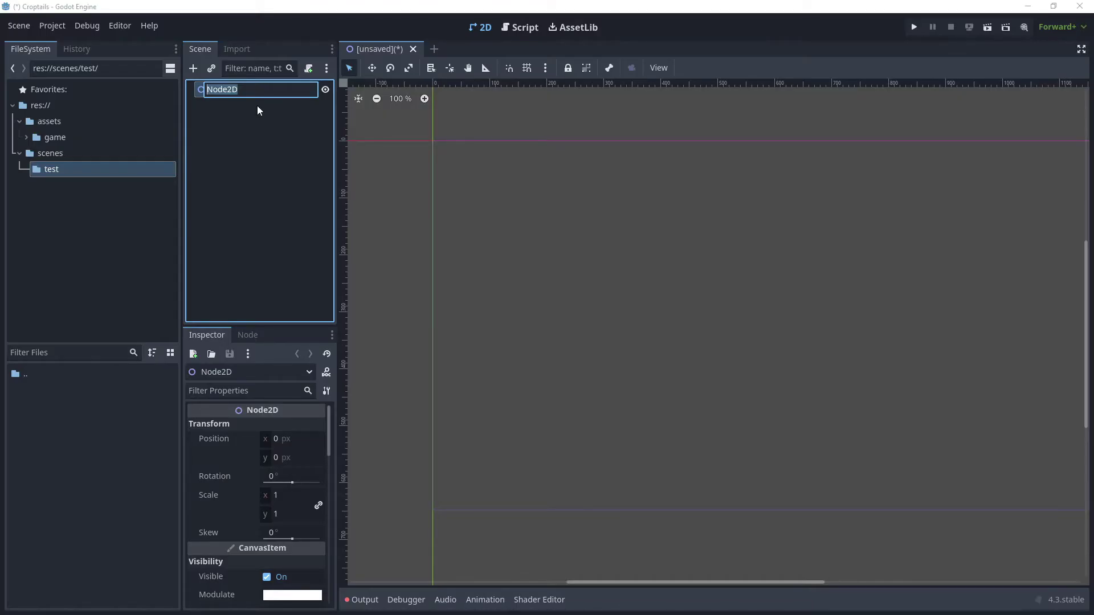
text(TestSceneTilemap)
key(Return)
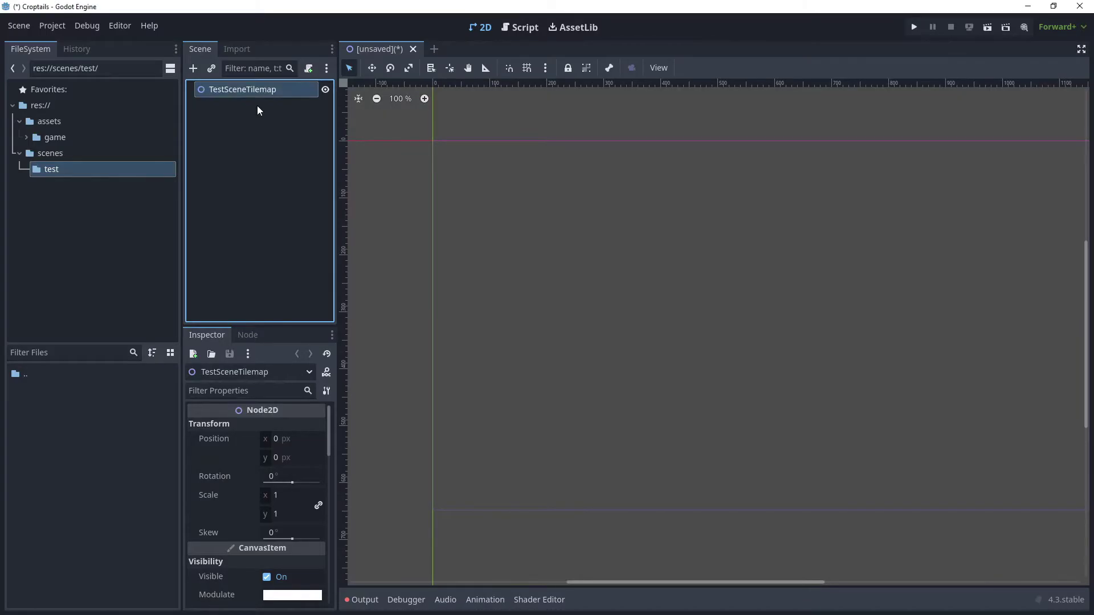
Step: Save the scene as test_scene_tilemap.tscn in the scenes/test folder
key(ctrl+s)
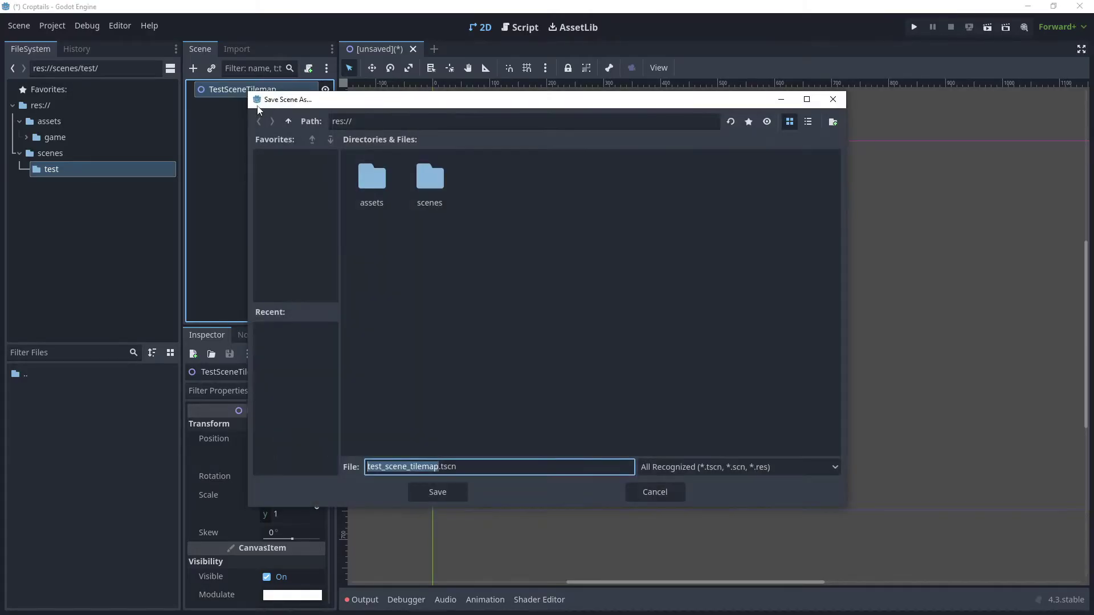
click(446, 191)
double_click(446, 187)
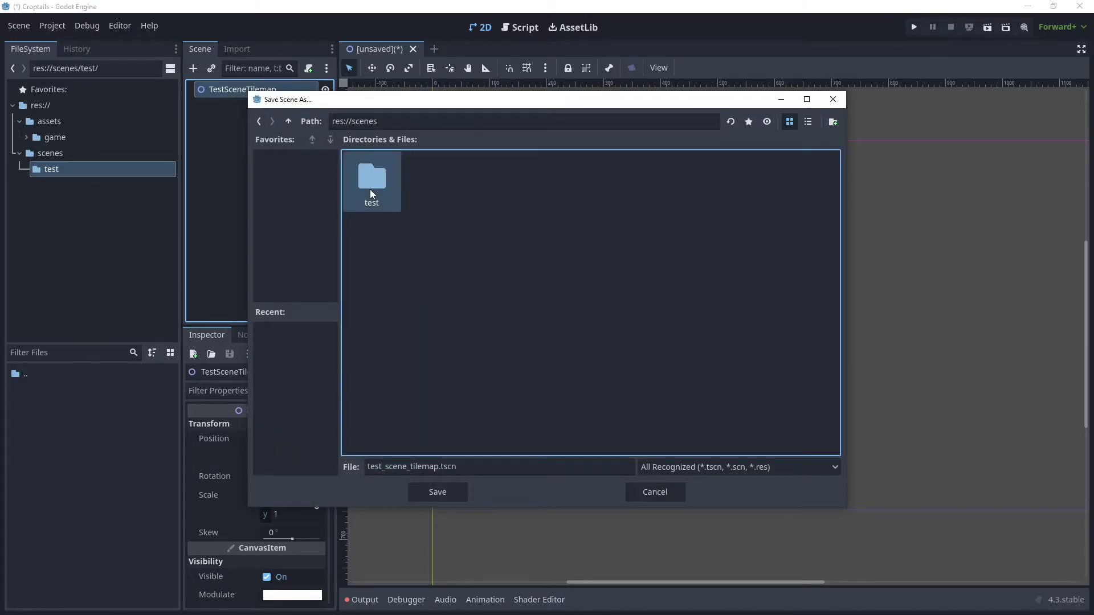
double_click(370, 189)
click(439, 491)
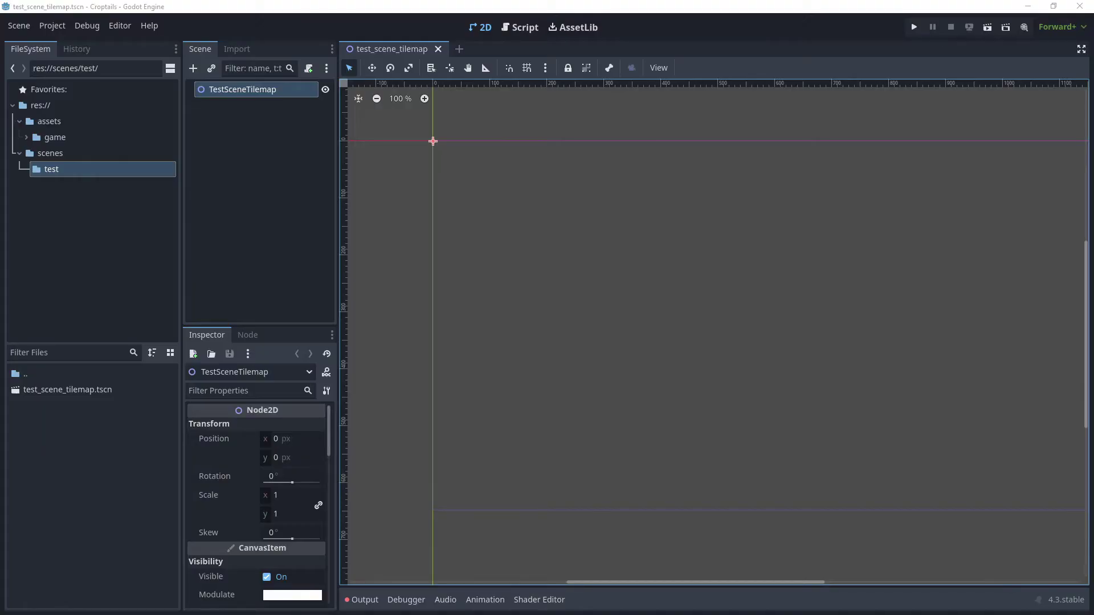
Step: Add a Node2D child under TestSceneTilemap and rename it GameTileMap
drag(338, 271, 295, 272)
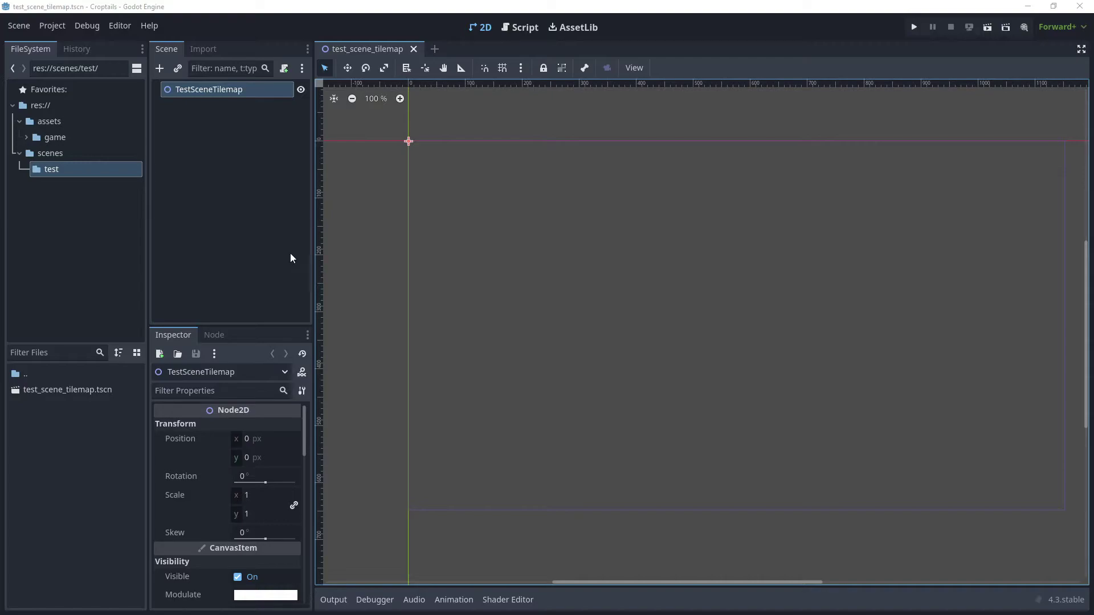
right_click(248, 89)
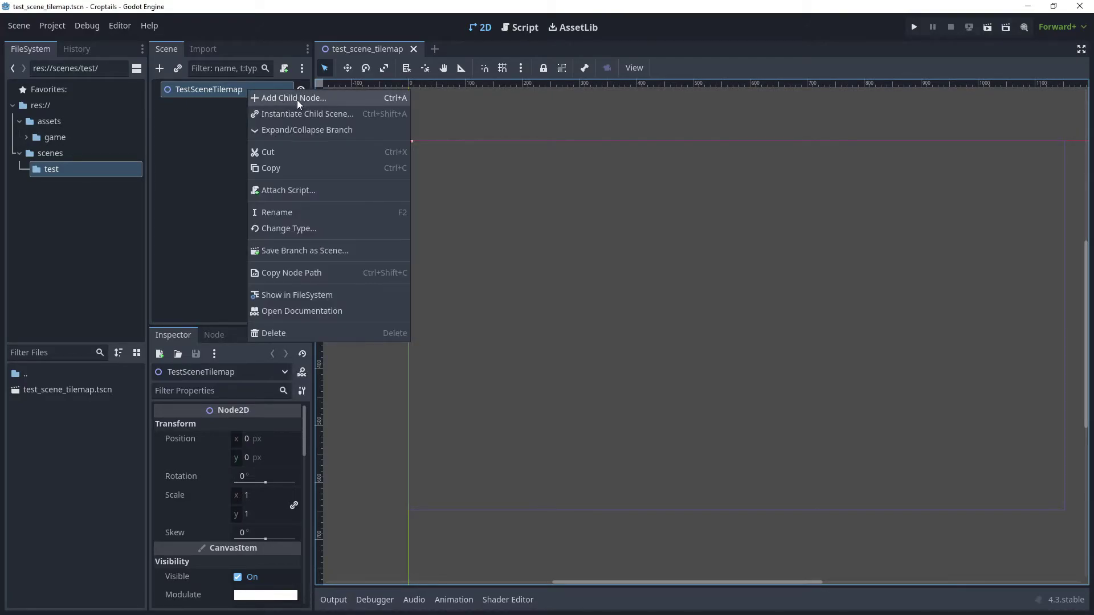
click(296, 99)
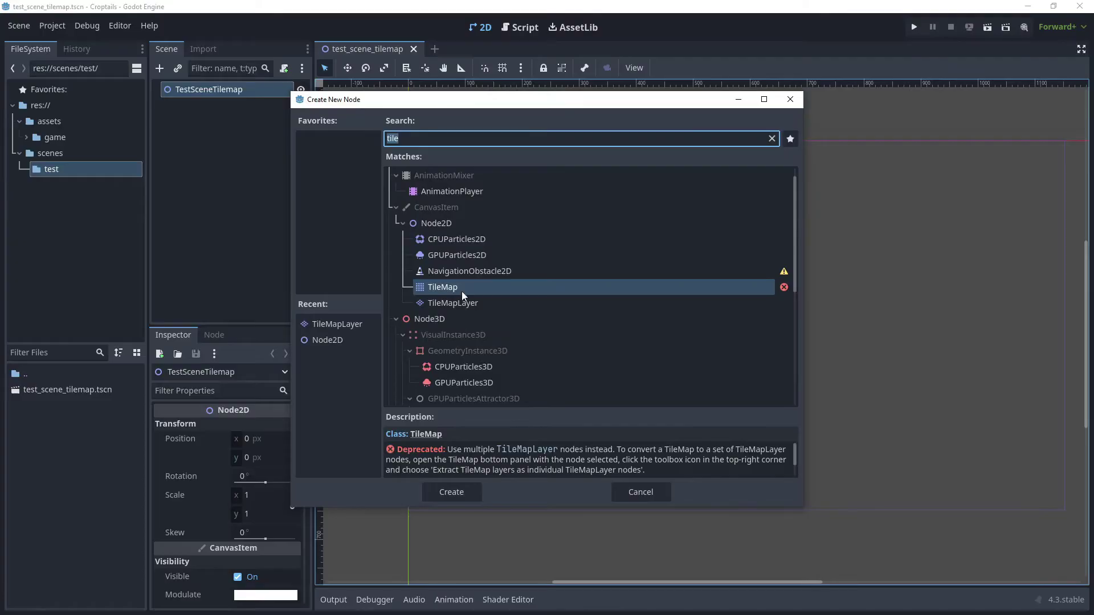
click(450, 224)
click(468, 493)
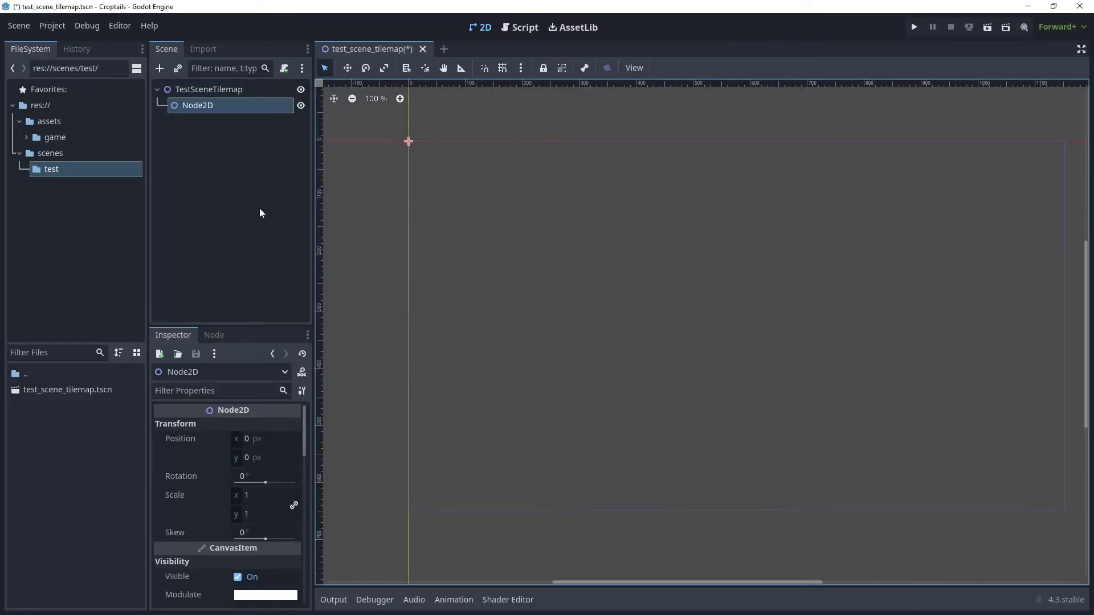
text(GameT)
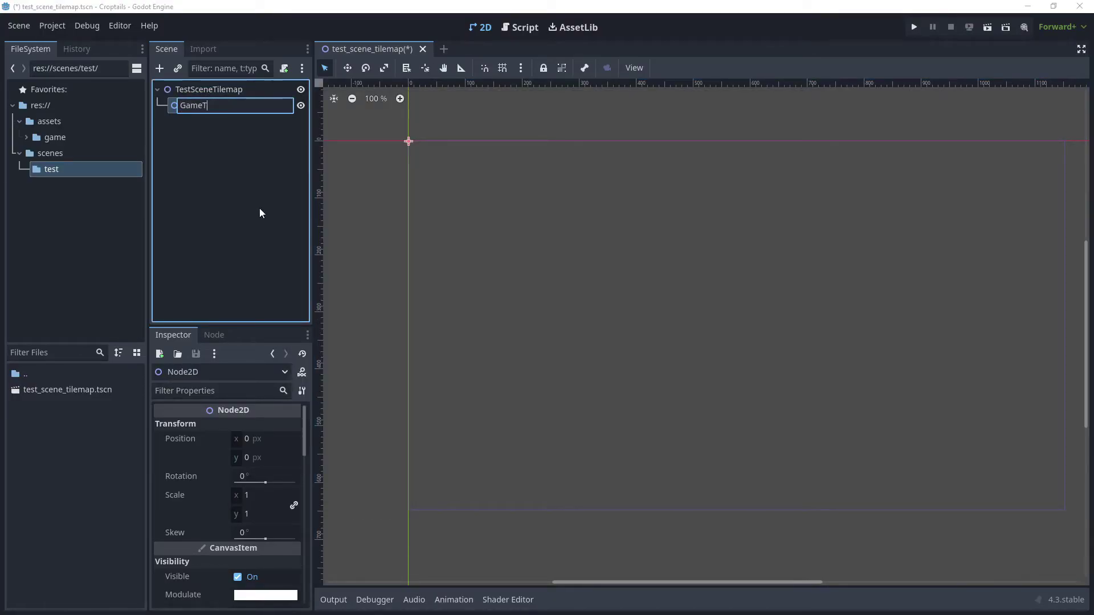
text(ileMap)
key(Return)
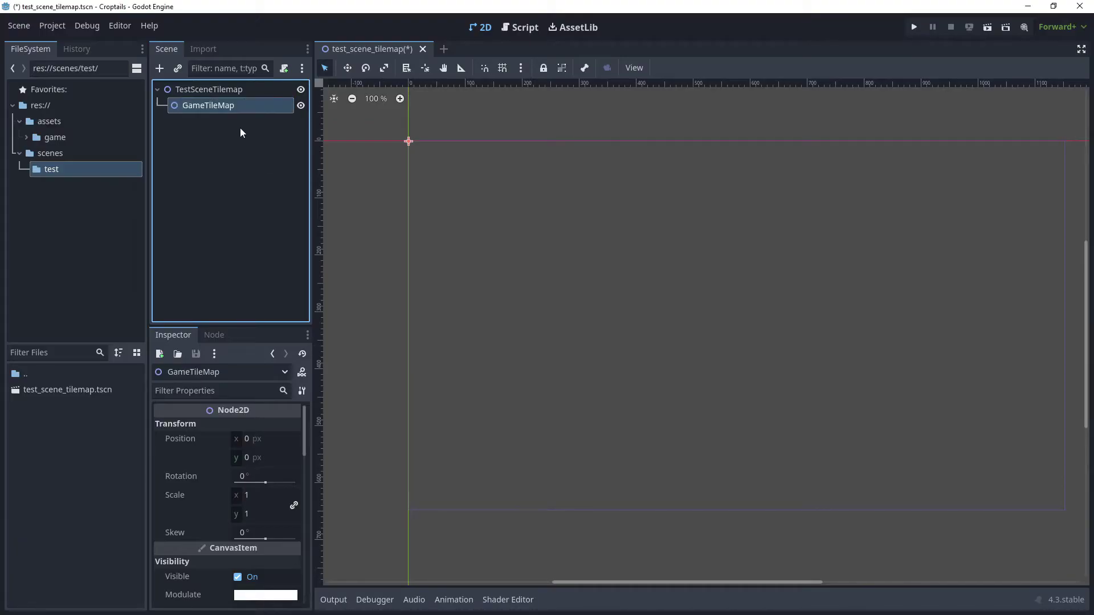
Step: Add a TileMapLayer child under GameTileMap and rename it Water
click(292, 114)
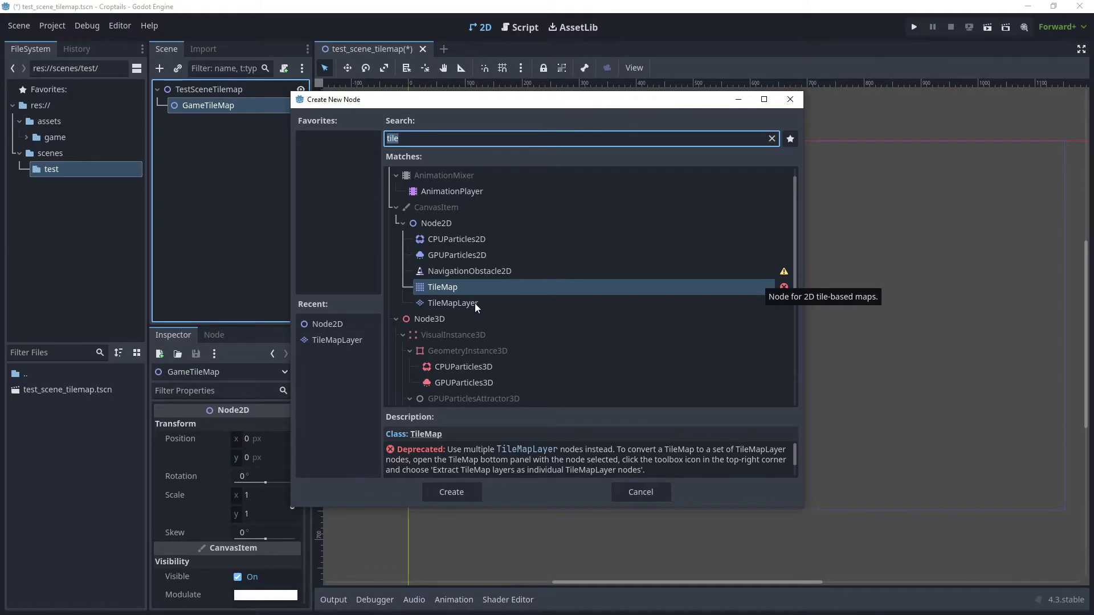
click(442, 304)
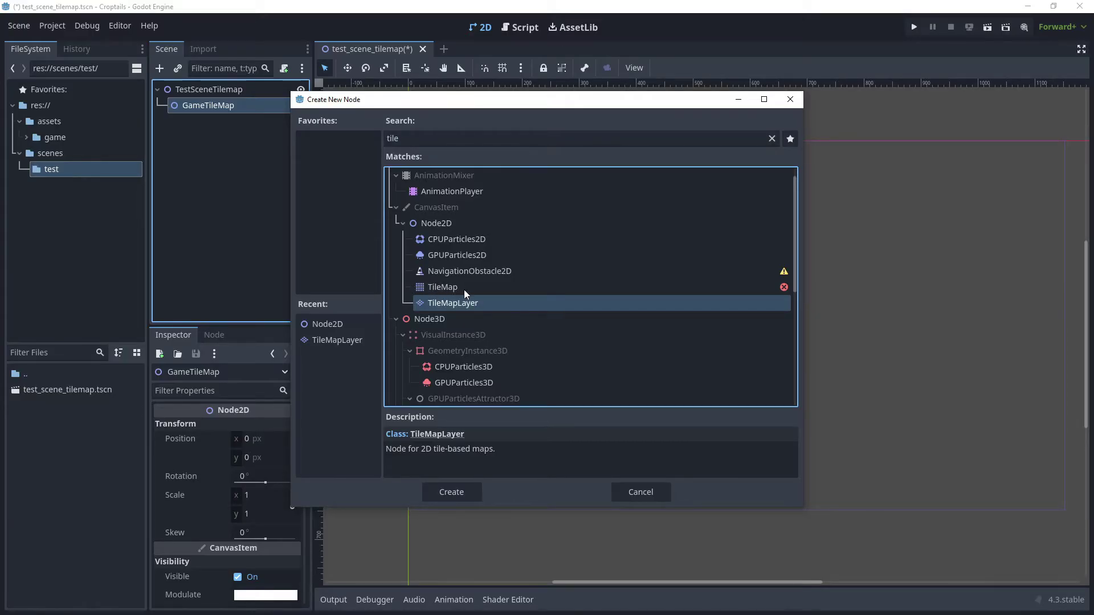
click(450, 491)
key(F2)
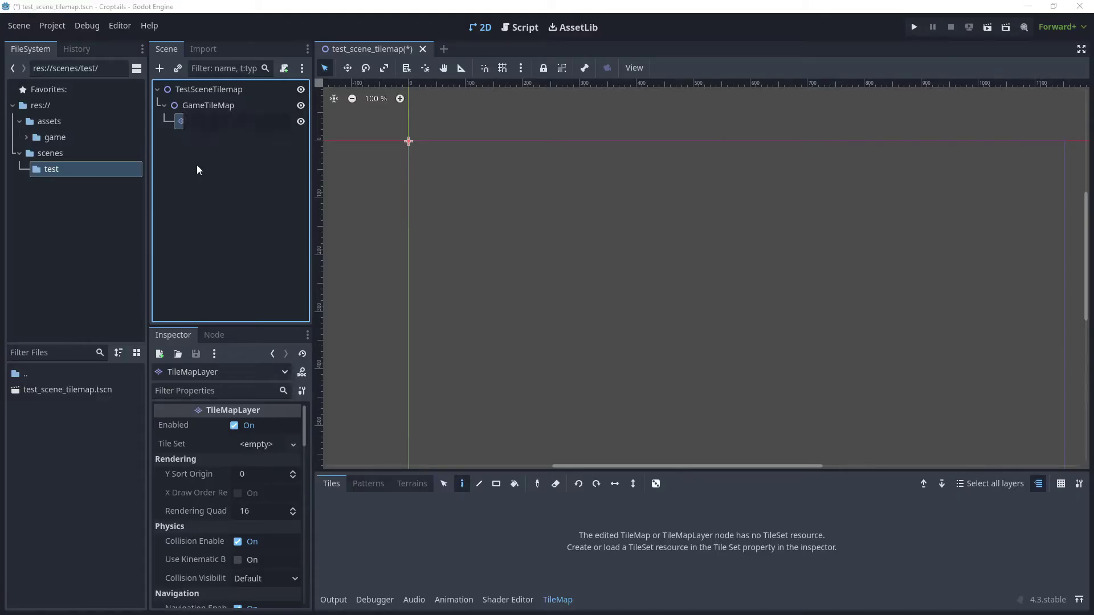
text(Water)
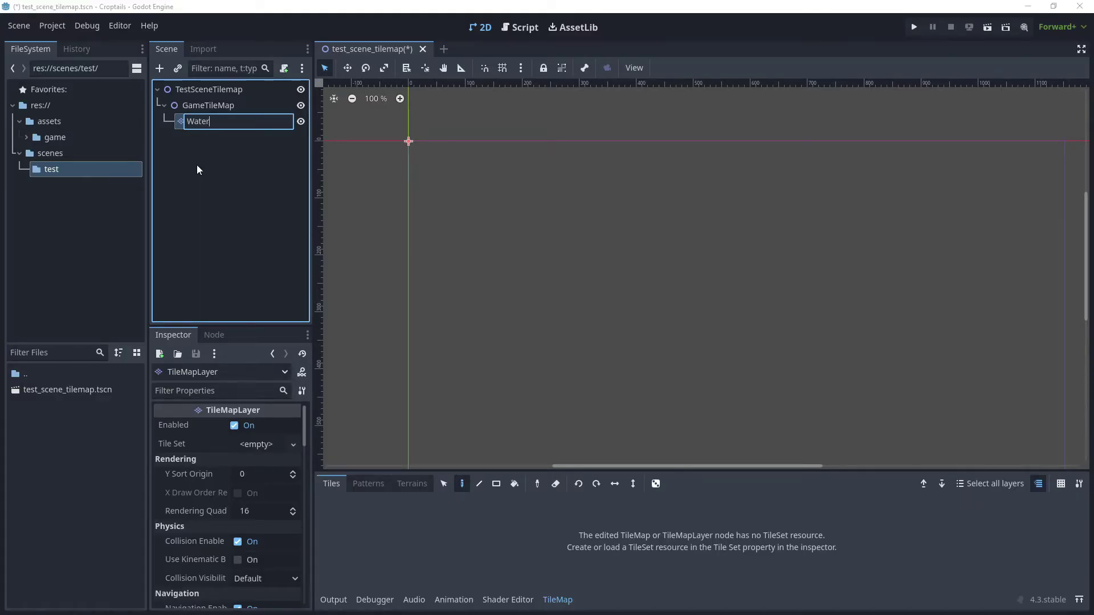
key(Return)
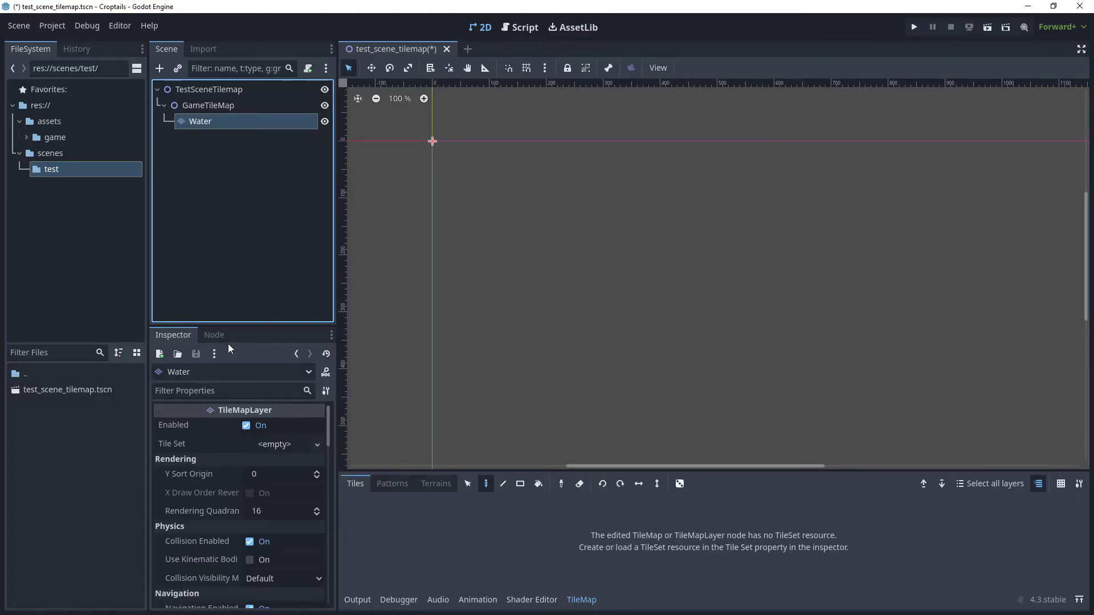
Step: Enlarge the property area and assign a new TileSet resource to the Water layer
drag(230, 326, 242, 183)
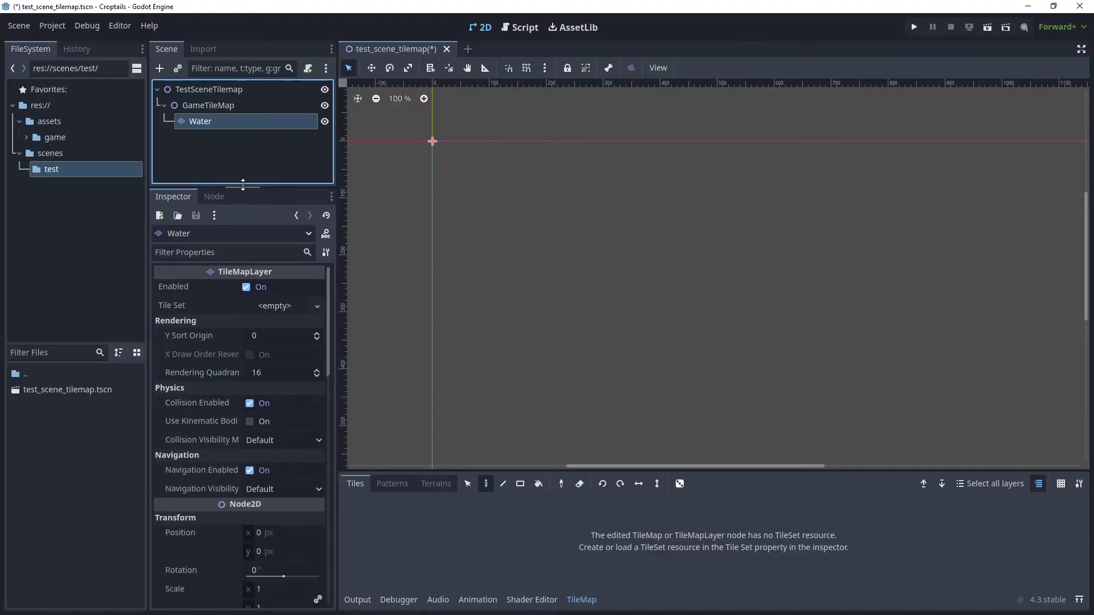
click(276, 302)
click(288, 318)
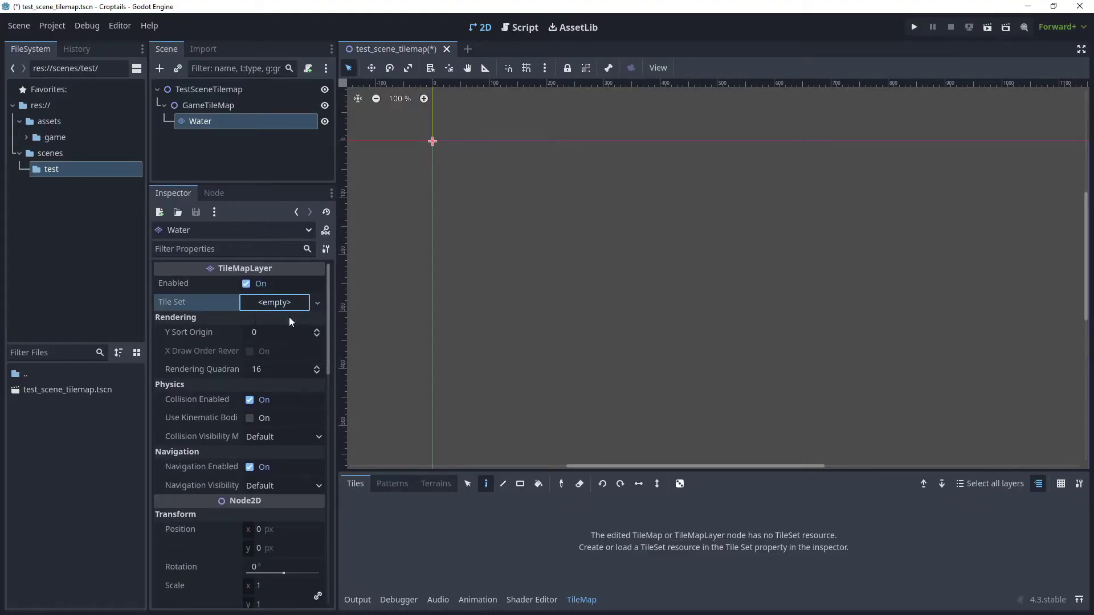
Step: Save the Water layer's tile set as game_tile_set.tres in a new project folder named Tilesets
right_click(271, 306)
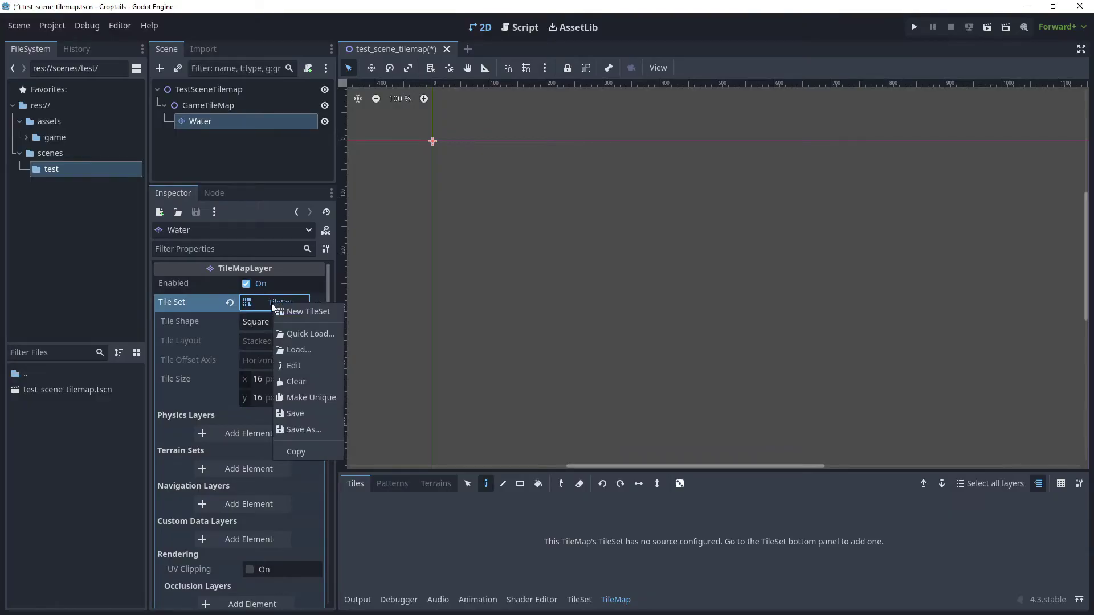
click(303, 432)
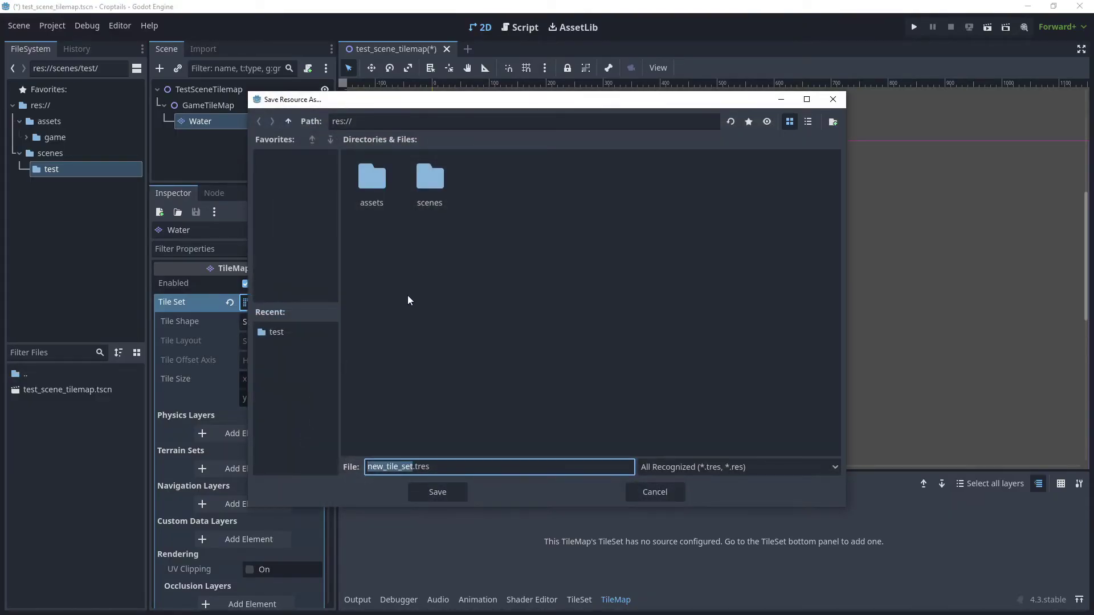
right_click(462, 272)
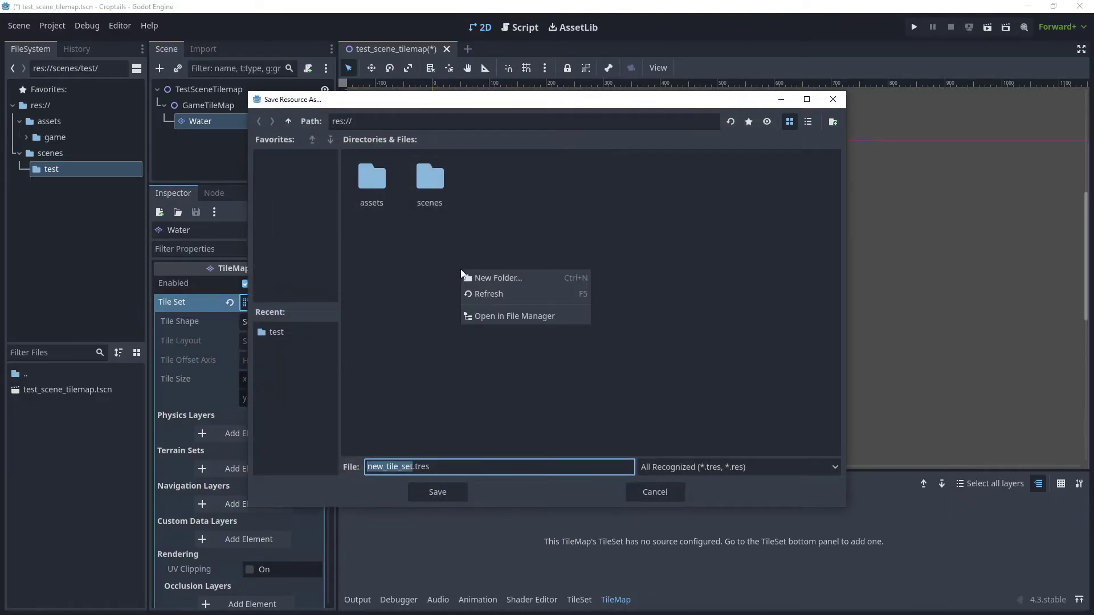
click(515, 282)
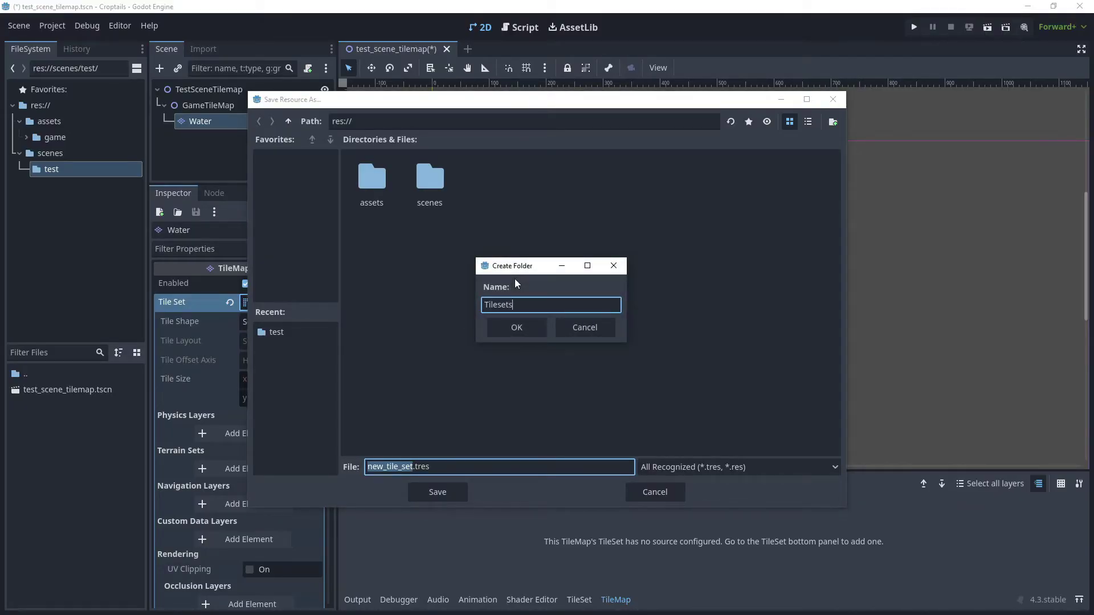
click(517, 327)
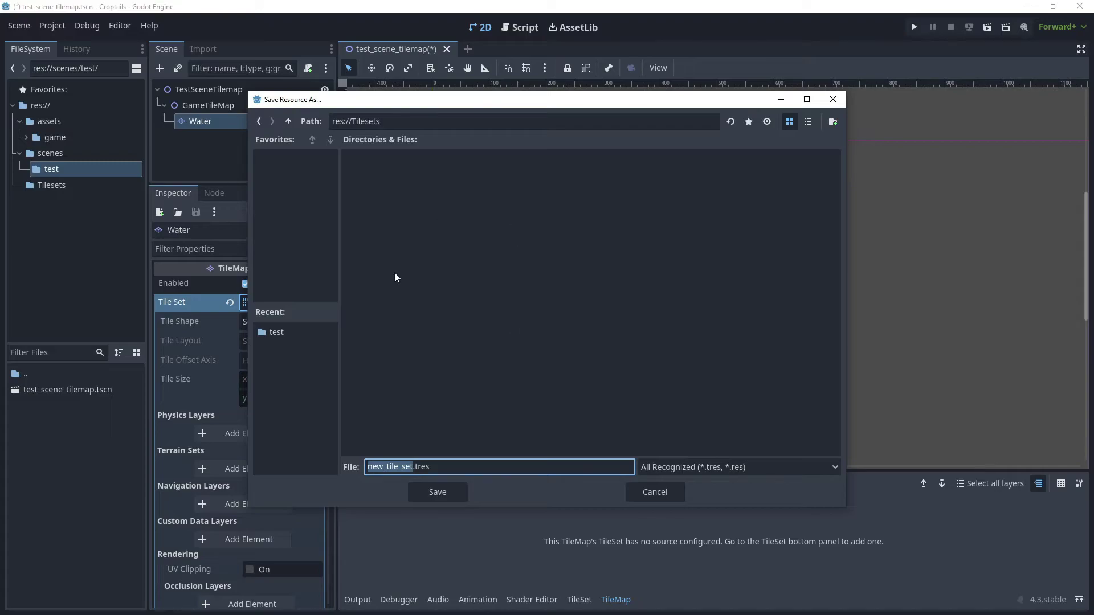
drag(383, 467, 363, 470)
text(game)
click(440, 495)
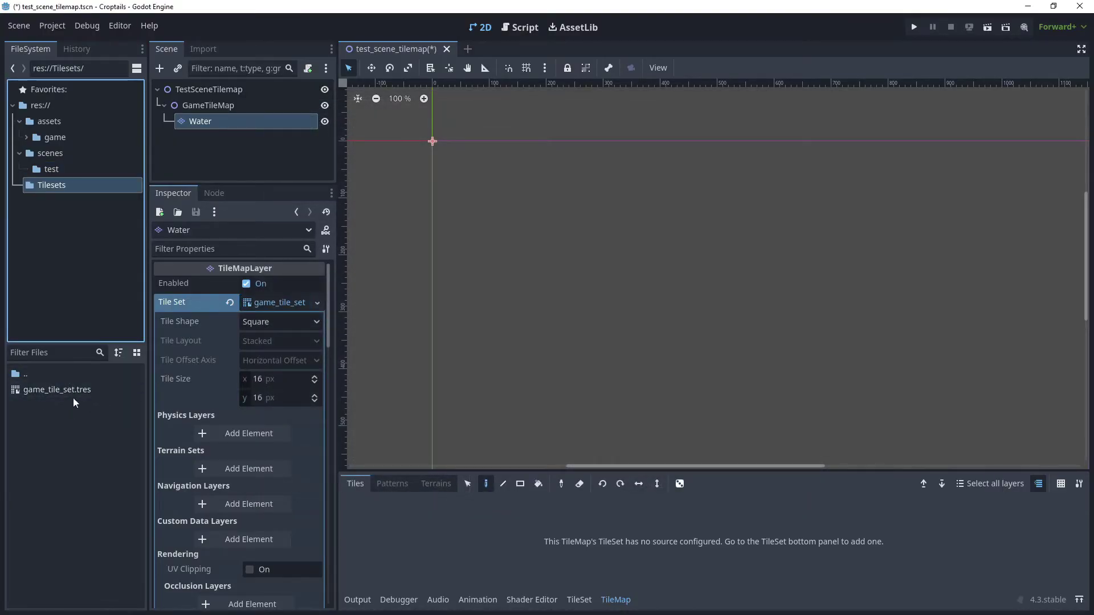
Step: Add water.png from assets/game/tilesets as a tile set atlas, decline automatic tile creation and create only its first tile
click(579, 600)
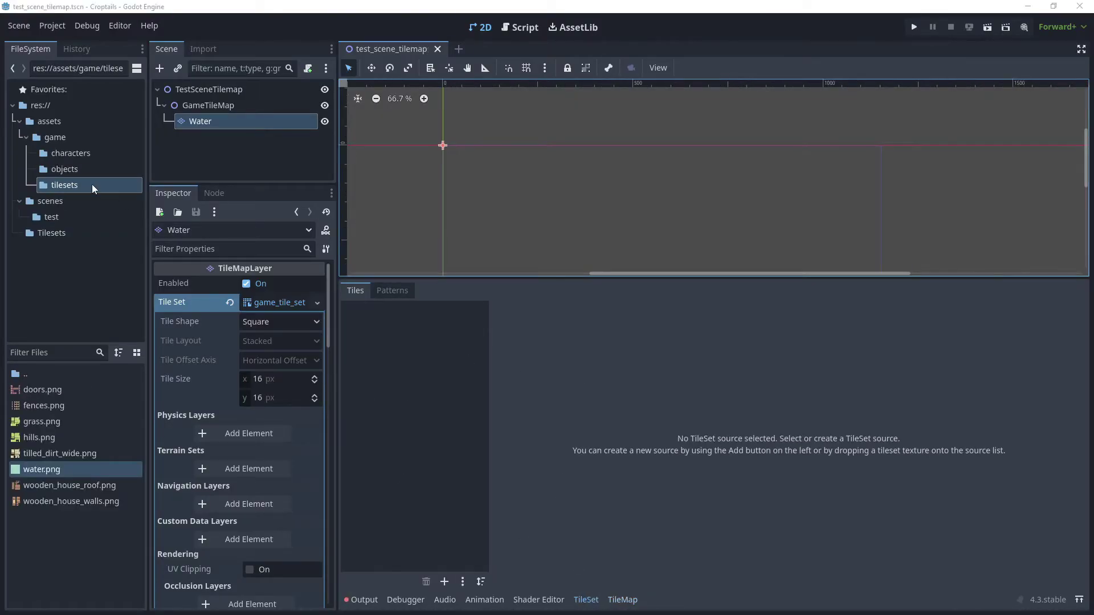
click(90, 185)
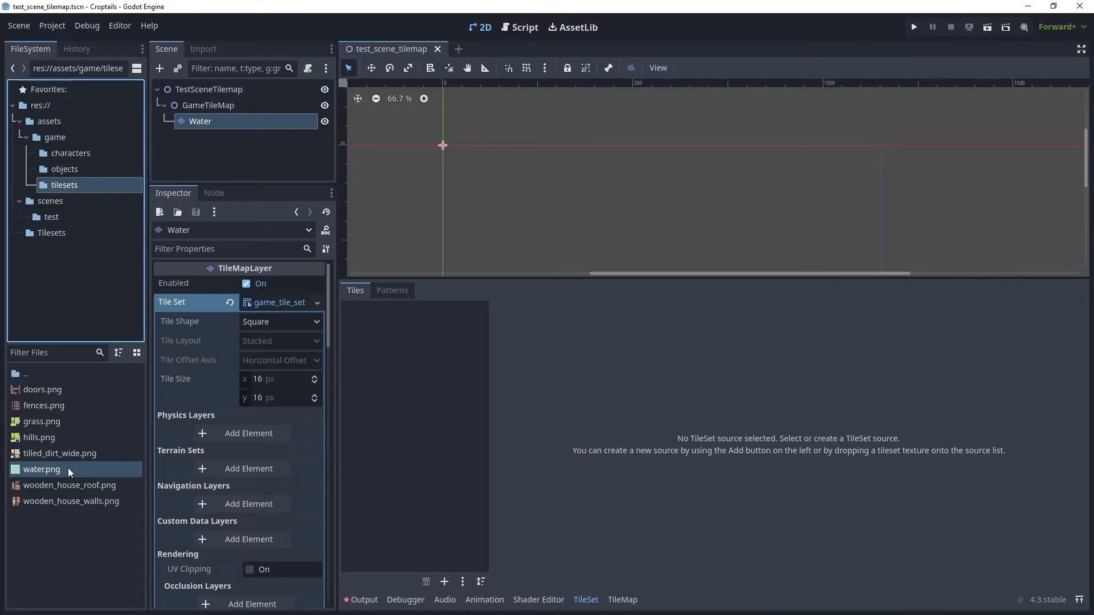
drag(67, 468, 408, 358)
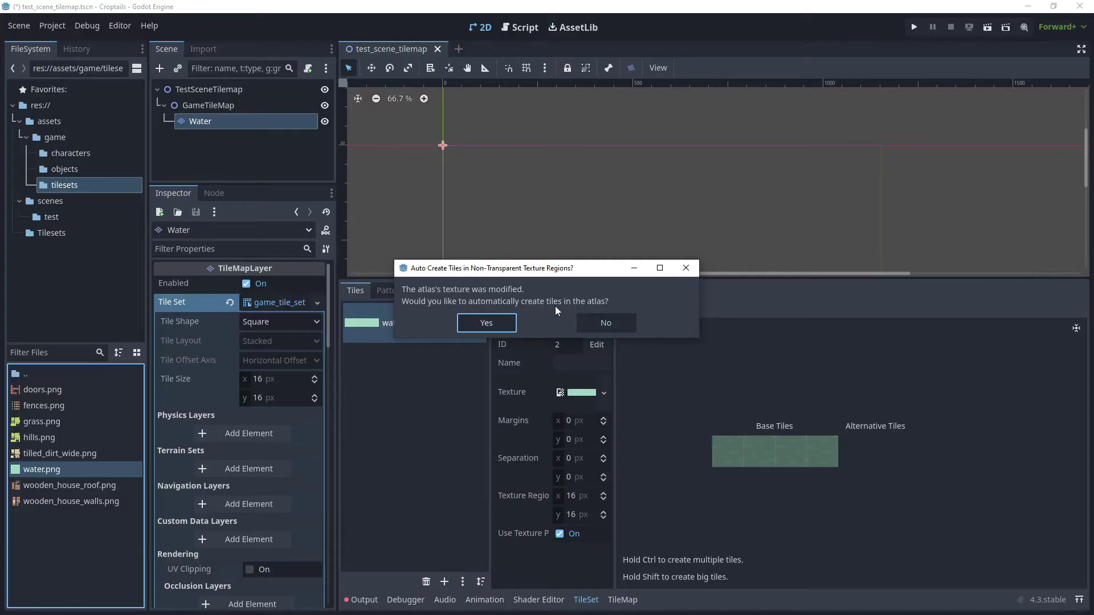
click(619, 326)
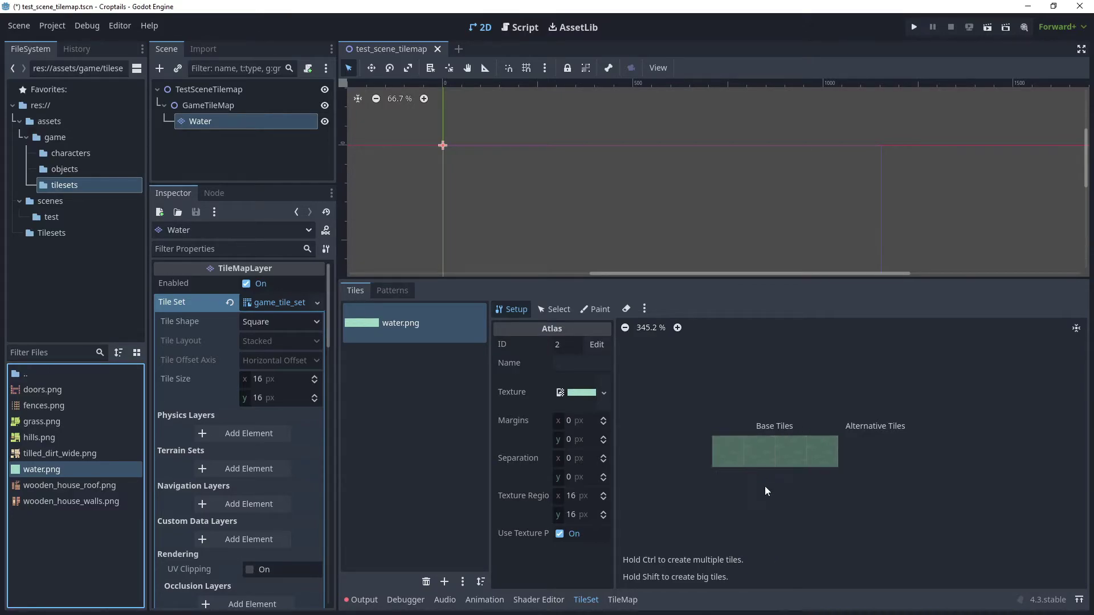
click(727, 452)
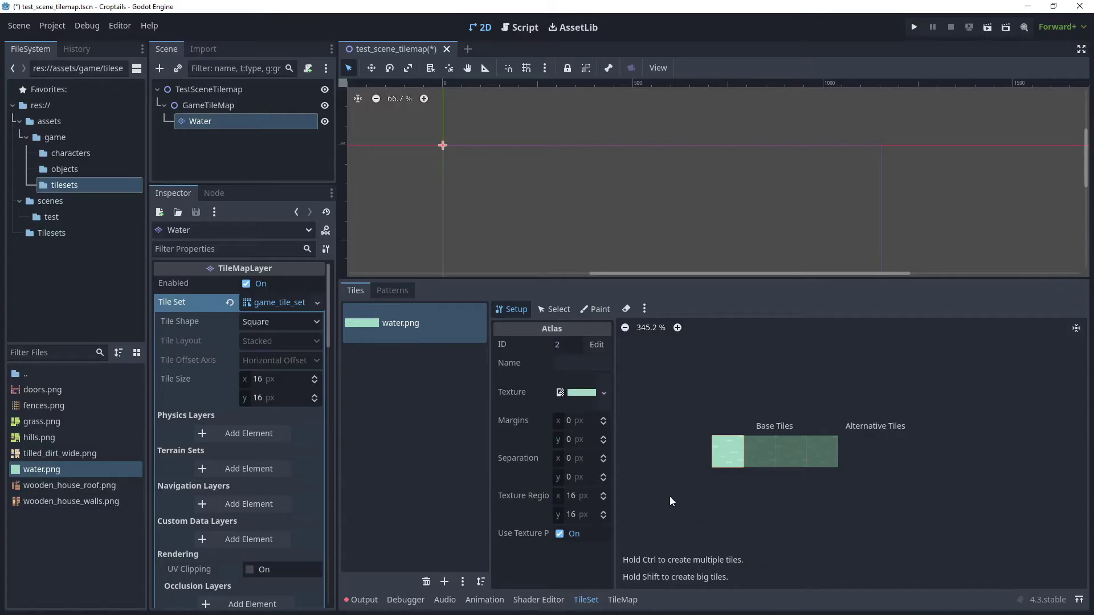
Step: Select the first water tile in the atlas and set its animation columns to 4
click(556, 311)
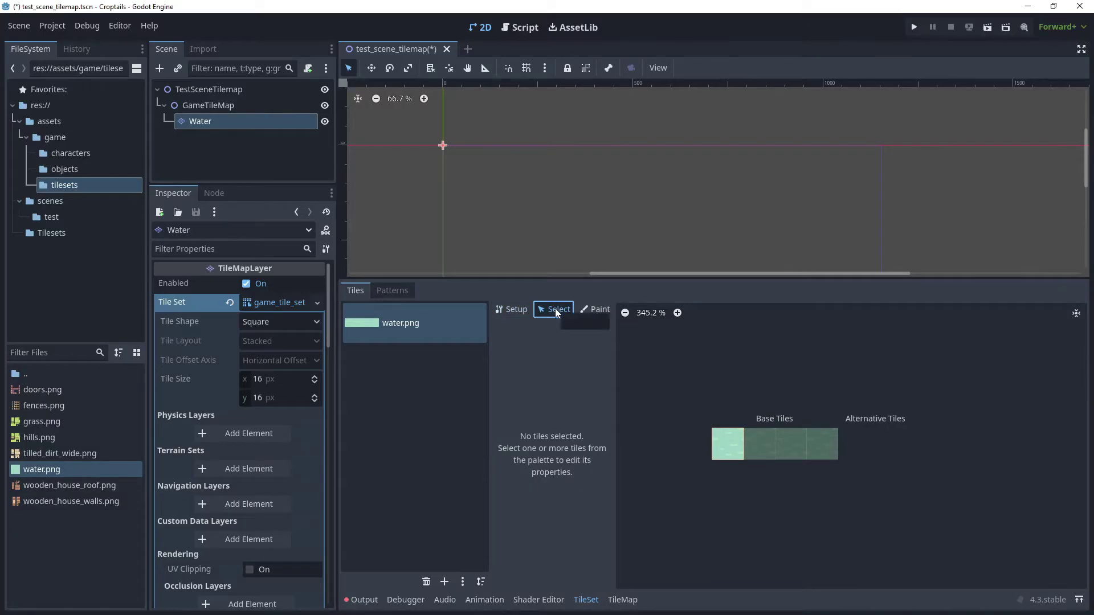
click(733, 449)
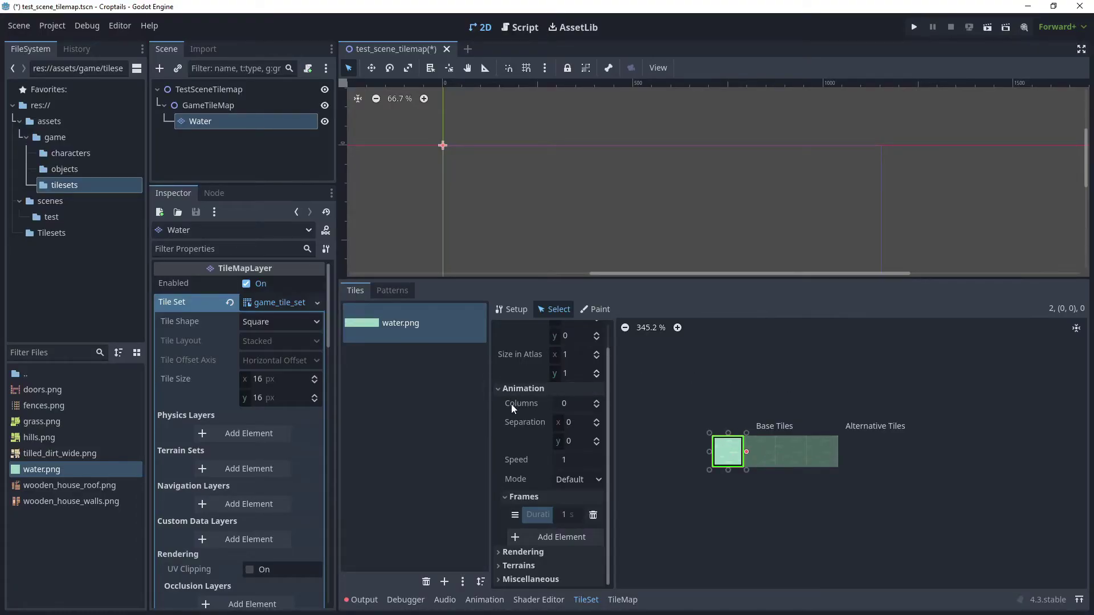
click(596, 401)
click(597, 401)
click(597, 401)
click(597, 401)
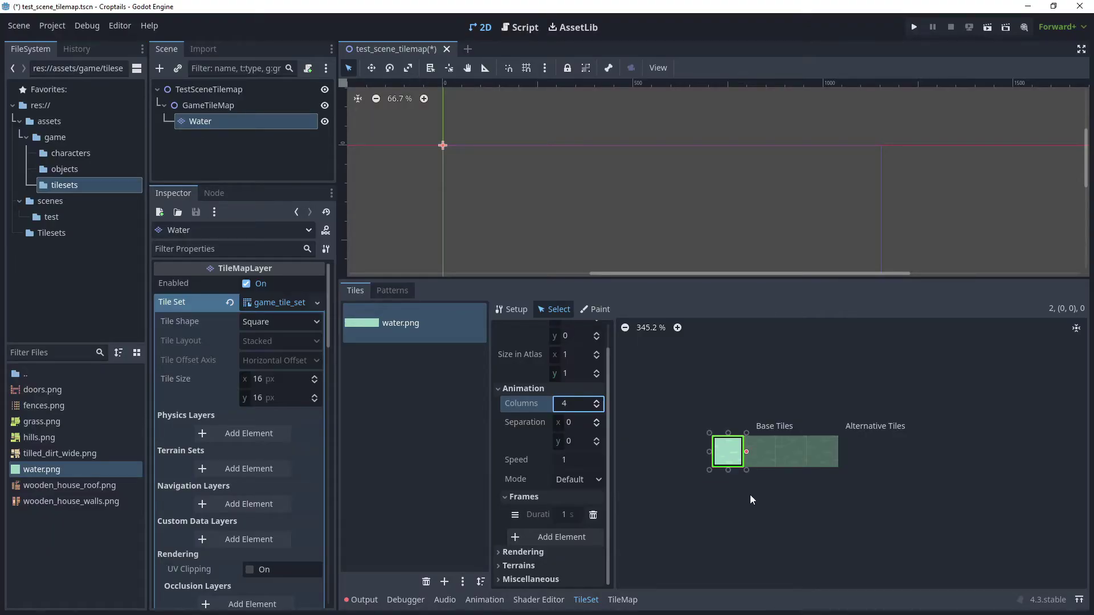
Step: Add a second animation frame to the water tile and set the first two frame durations to 0.2 s
click(575, 536)
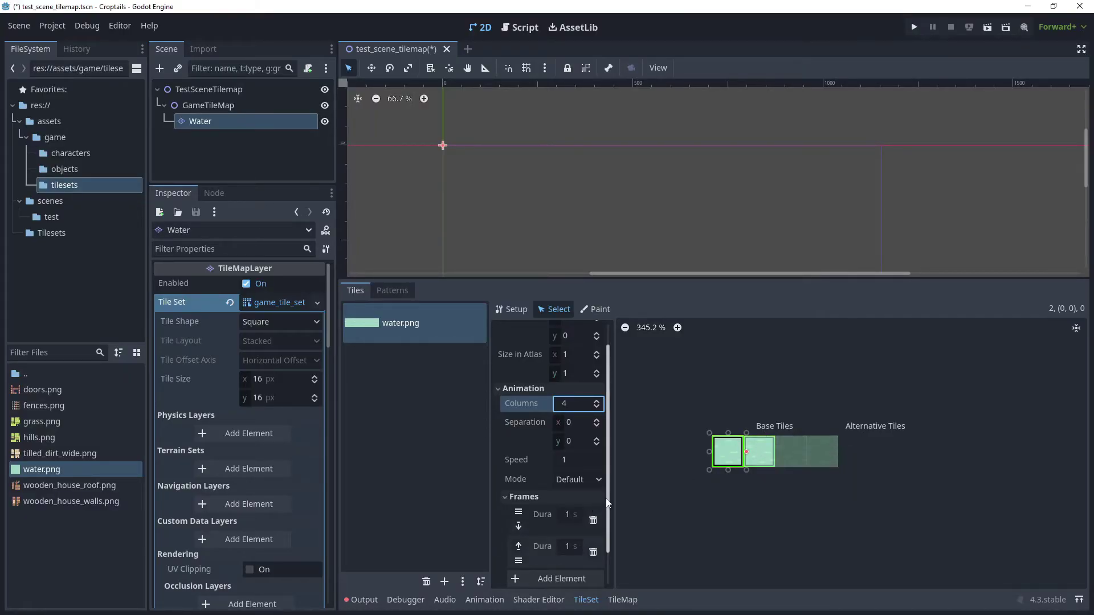
scroll(567, 500, down, 2)
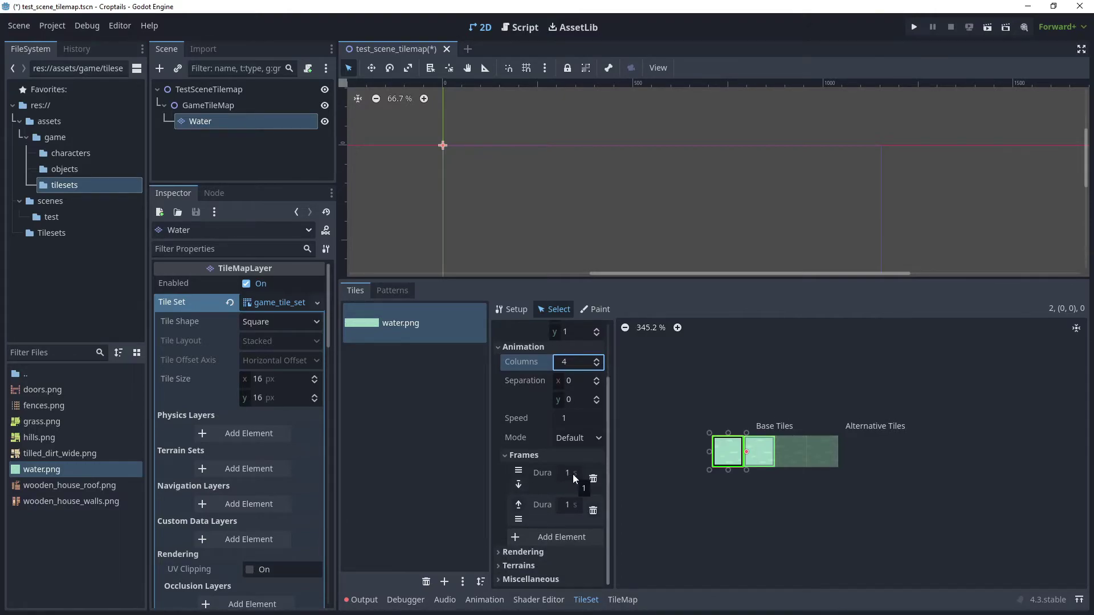
click(571, 473)
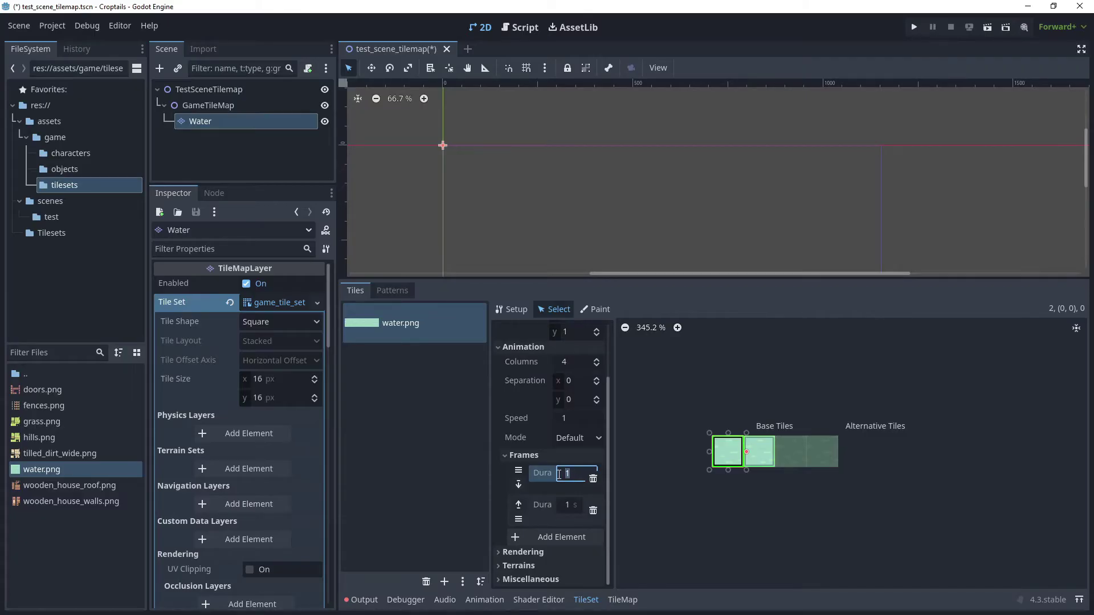
text(0.2)
click(567, 506)
text(0.2)
drag(566, 507, 595, 502)
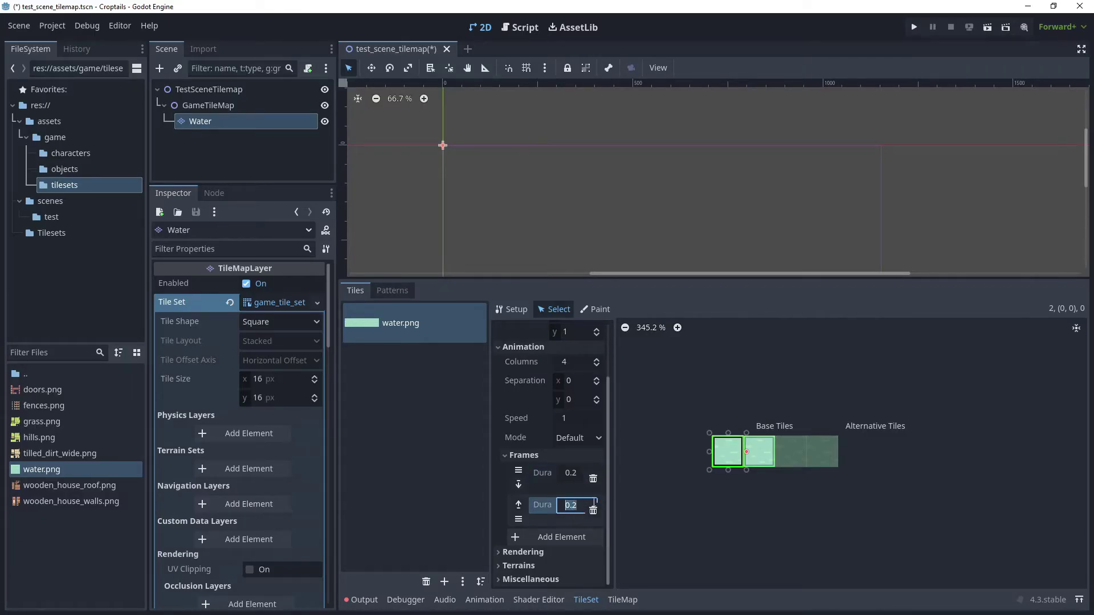
Step: Add the third and fourth animation frames to the water tile, each with a duration of 0.2 s
click(581, 536)
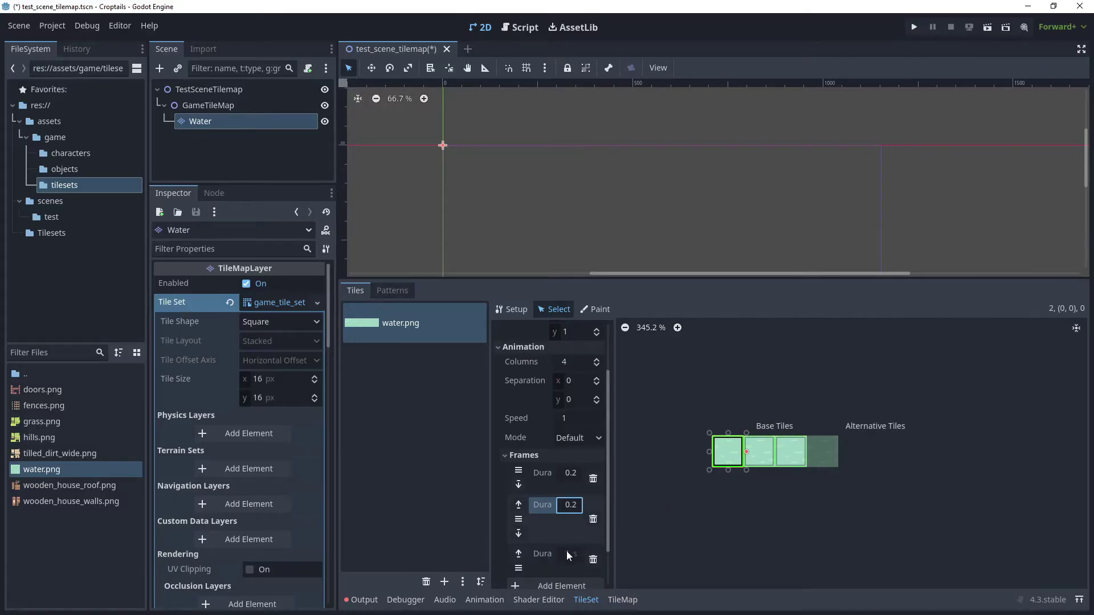
click(567, 551)
text(0.2)
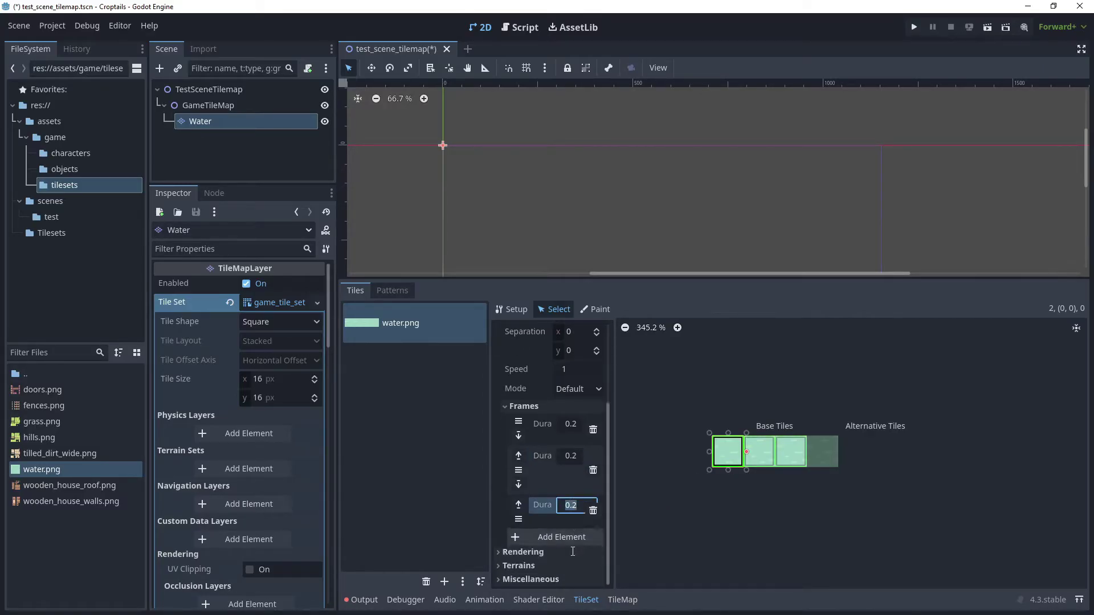
click(565, 535)
click(563, 553)
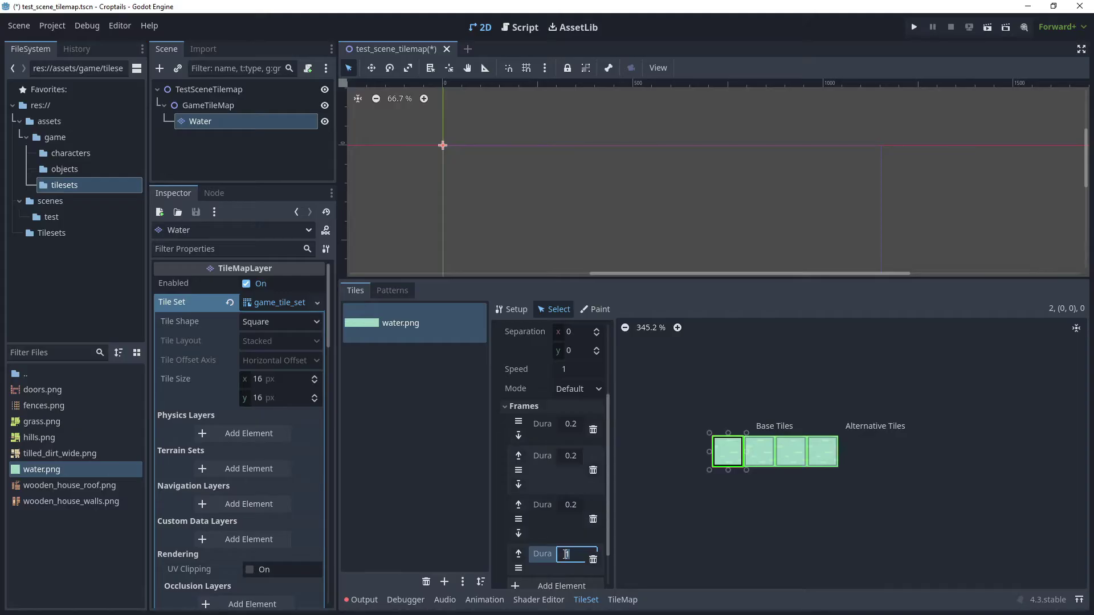
text(0.2)
key(Return)
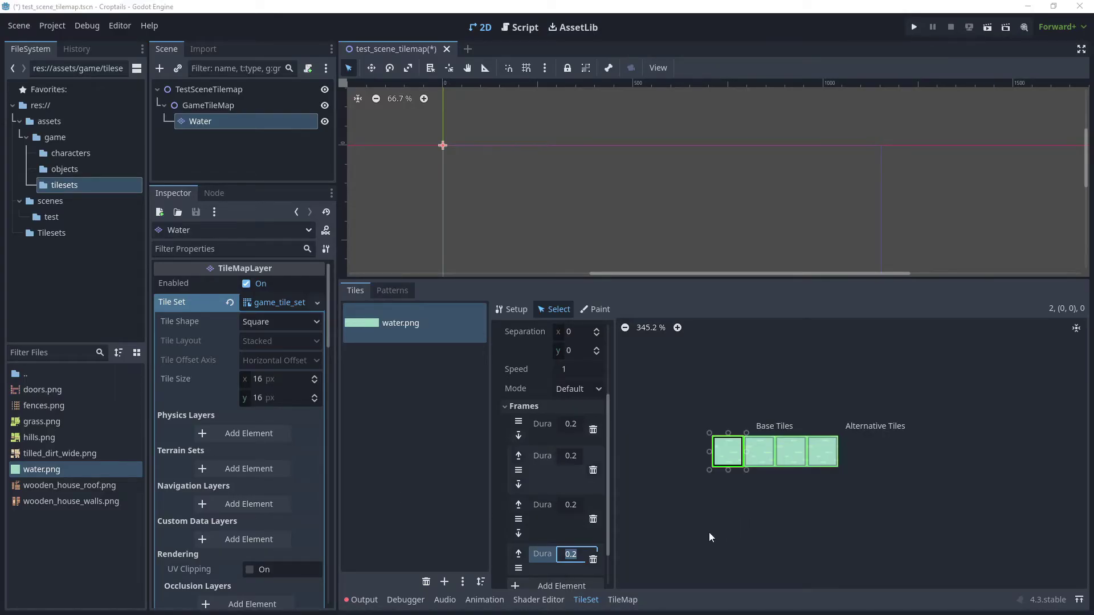
Step: Paint a rectangular area of the animated water tile on the Water layer, starting at the scene origin
click(624, 603)
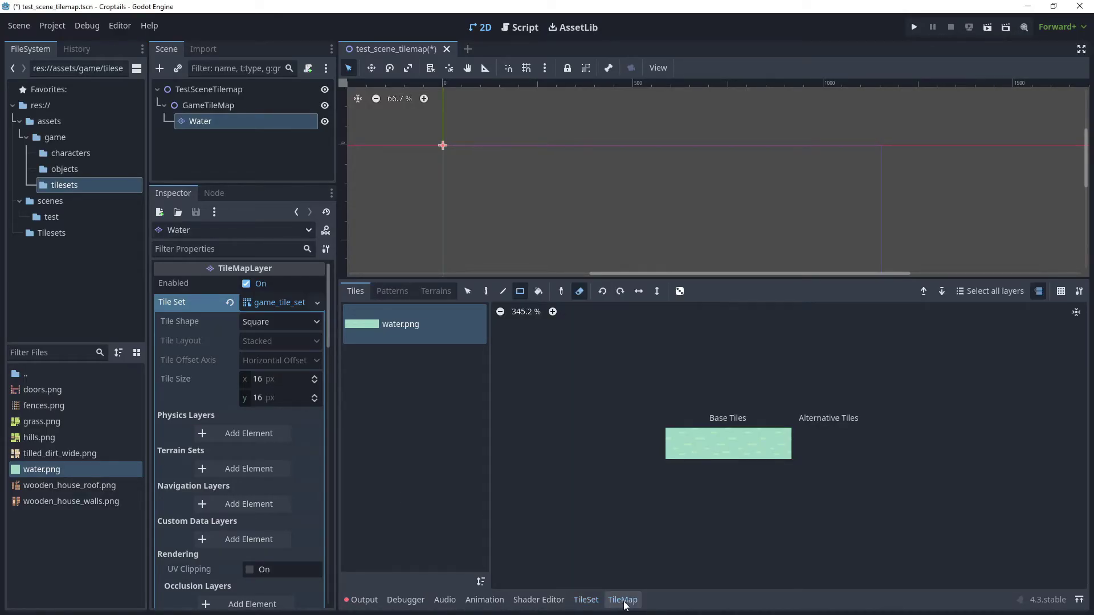
click(680, 444)
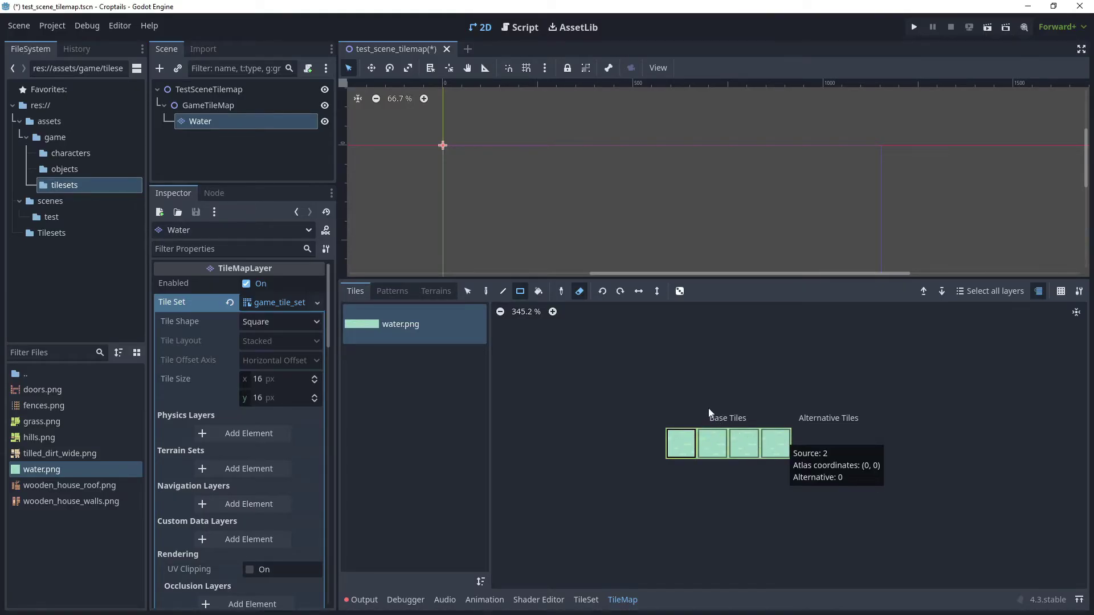
click(521, 289)
drag(530, 279, 529, 360)
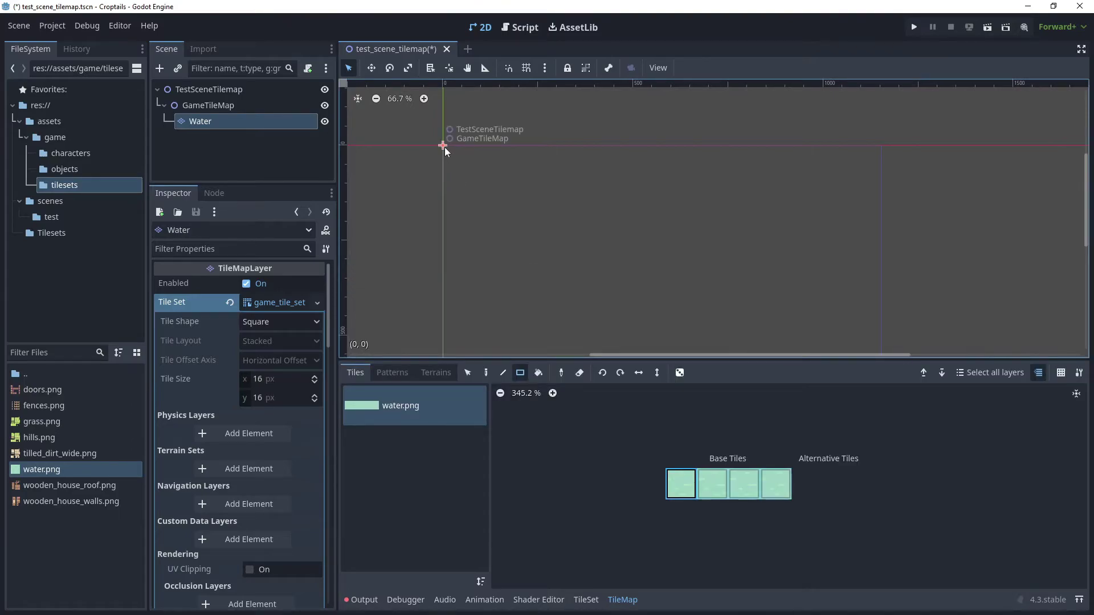
mouse_move(446, 149)
mouse_down()
mouse_move(485, 166)
mouse_move(540, 232)
mouse_move(610, 273)
mouse_up()
Step: Save the tile map test scene and run it to check the water animation
key(ctrl+s)
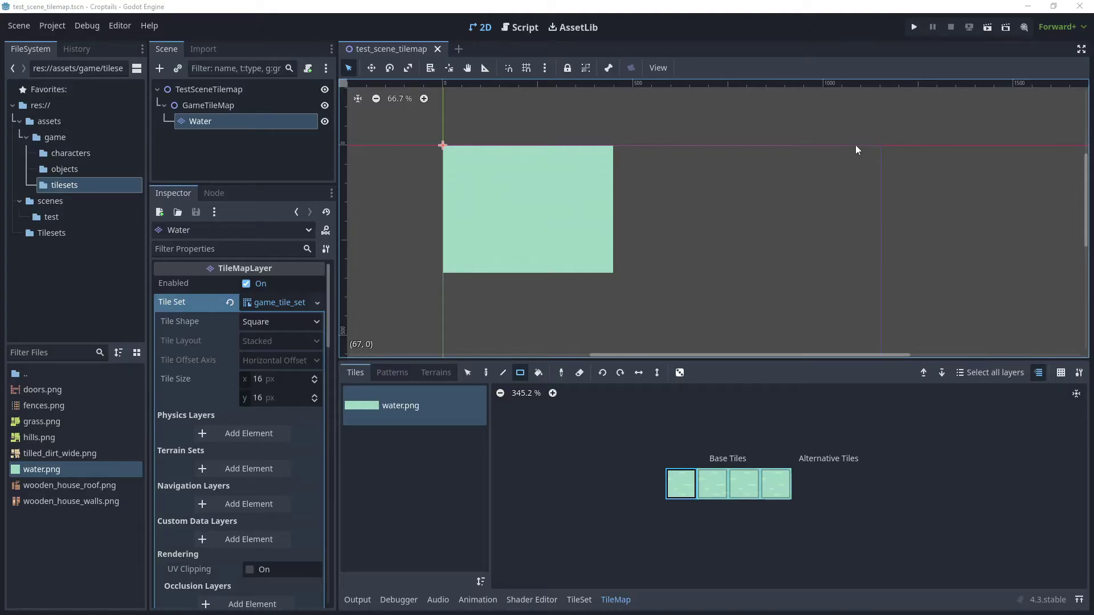
click(989, 32)
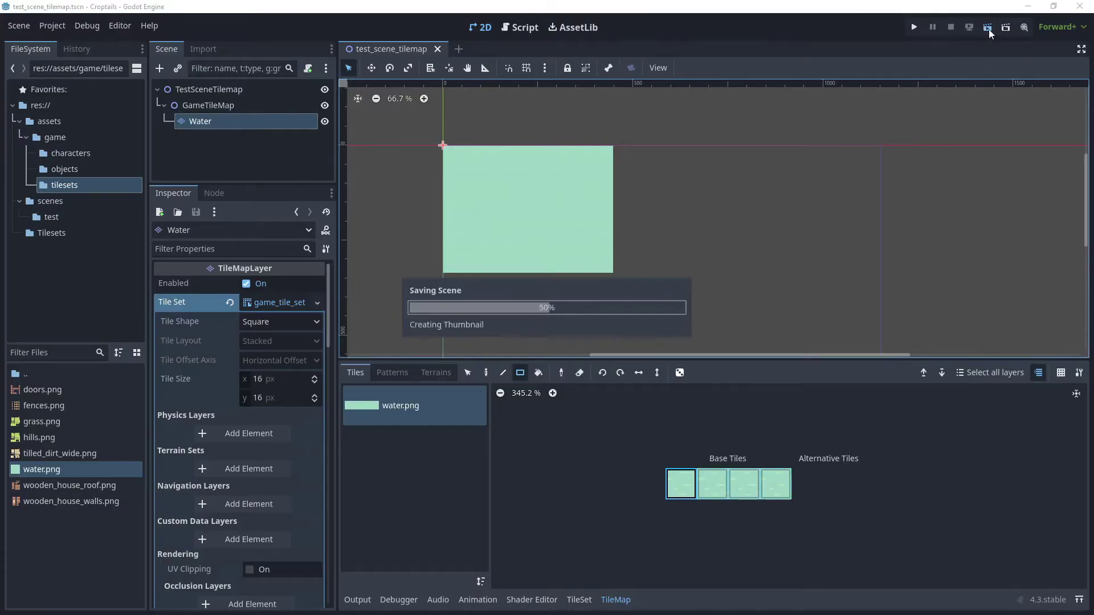
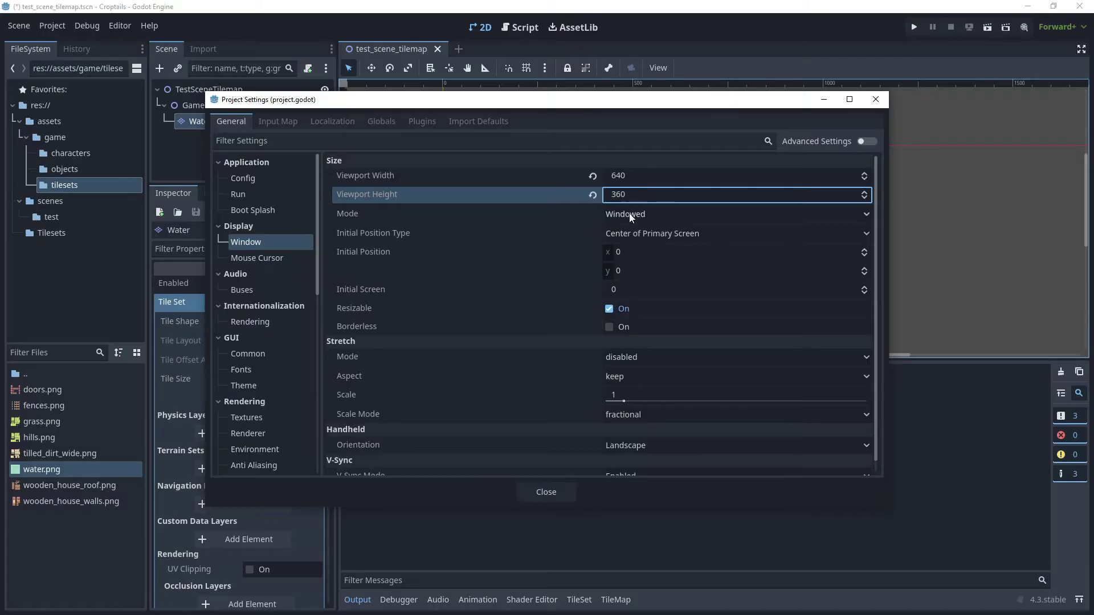
Step: Set the project's window stretch mode to viewport, its aspect to keep_height and its scale mode to integer
click(690, 216)
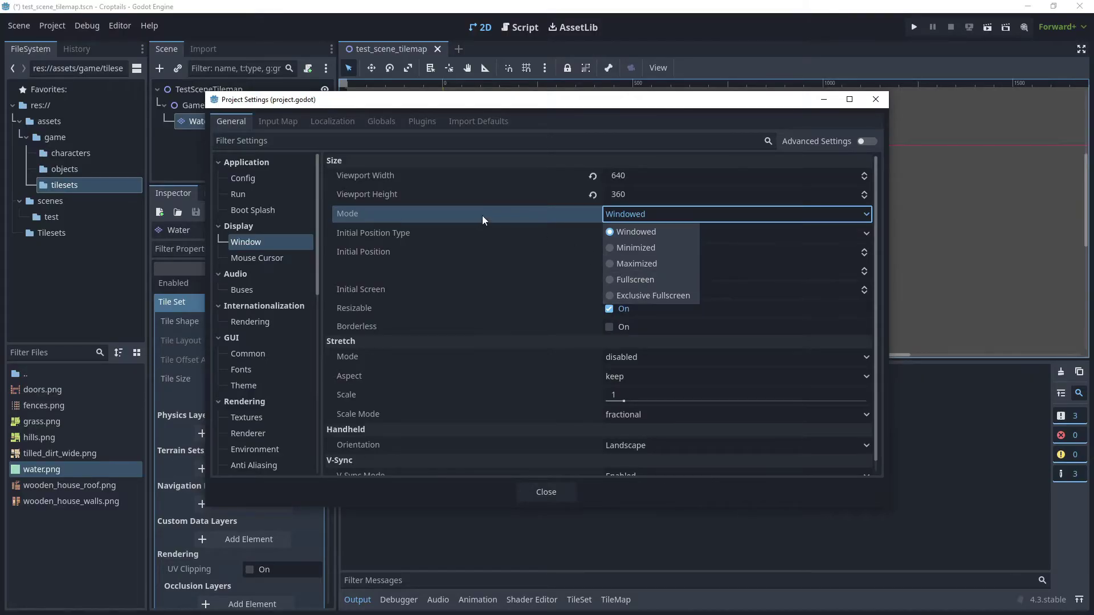
click(513, 217)
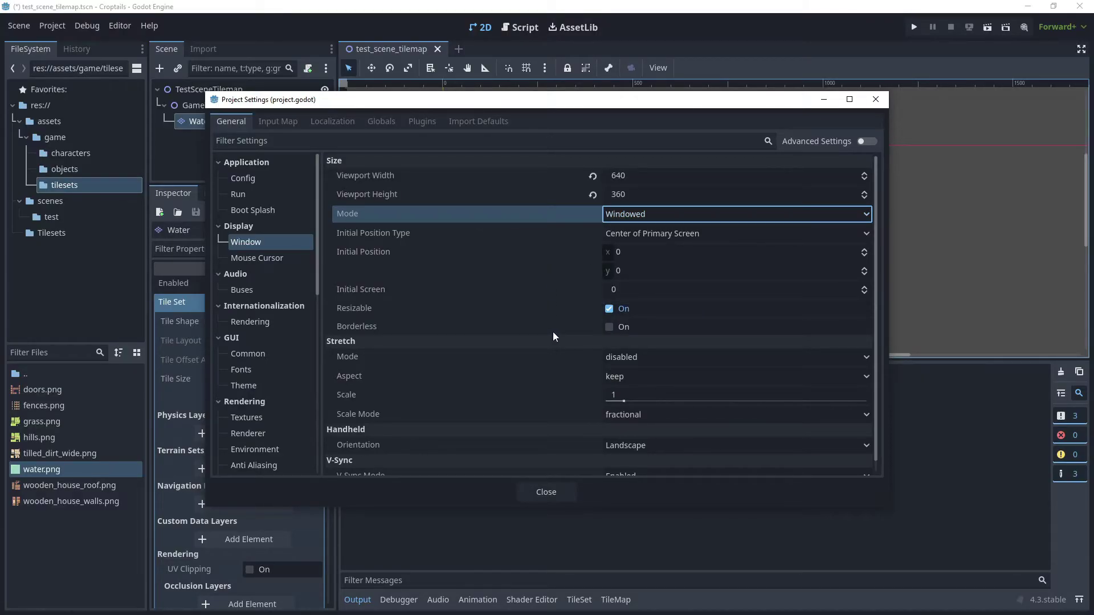
click(617, 356)
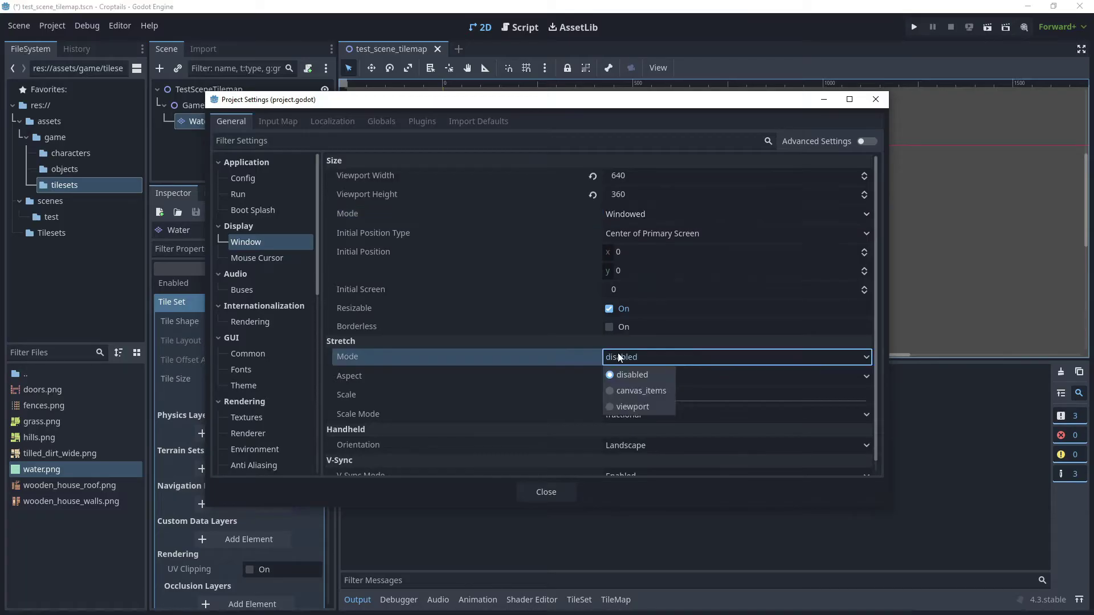
click(620, 408)
click(621, 365)
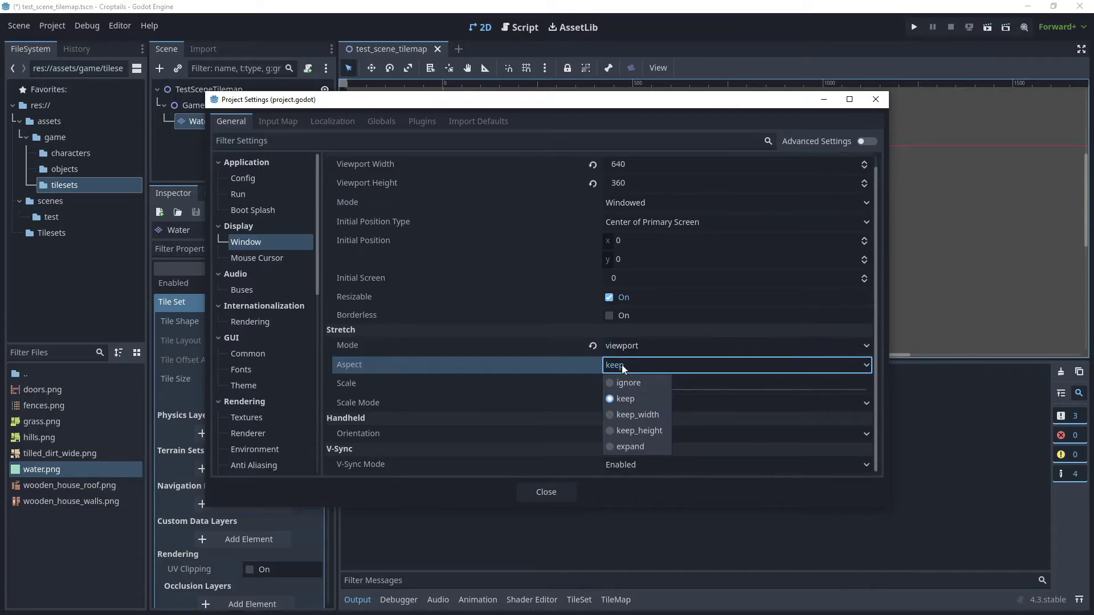
click(656, 436)
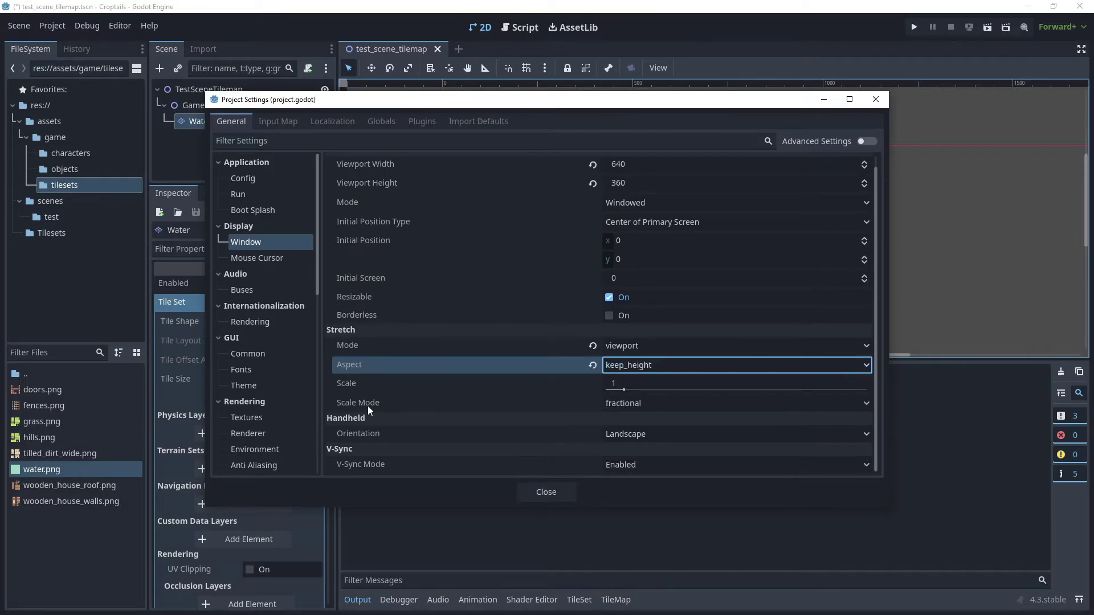
click(629, 402)
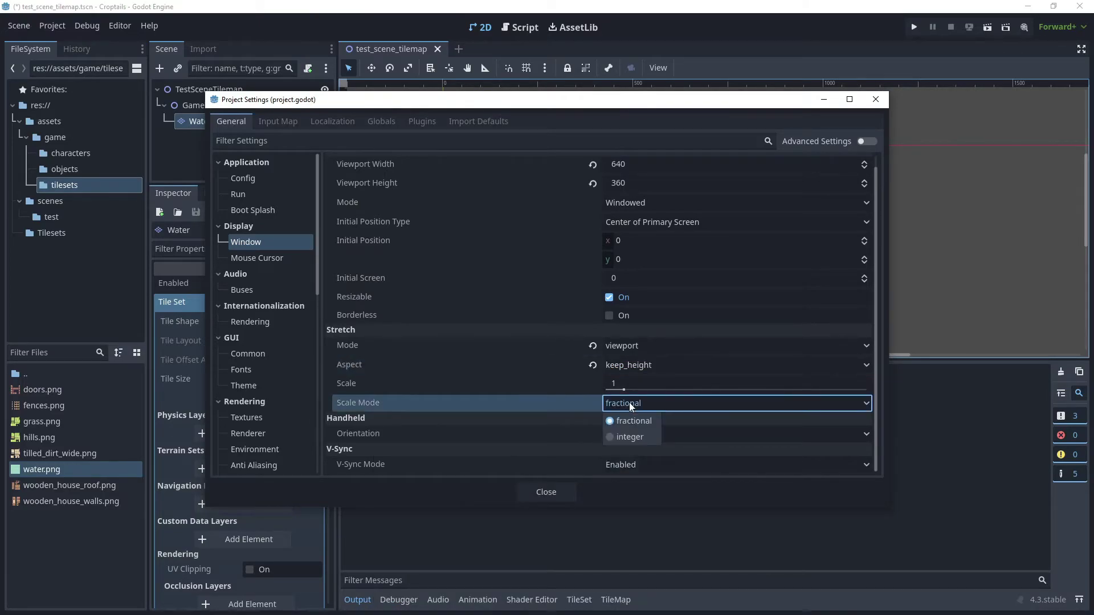
click(629, 437)
mouse_move(558, 408)
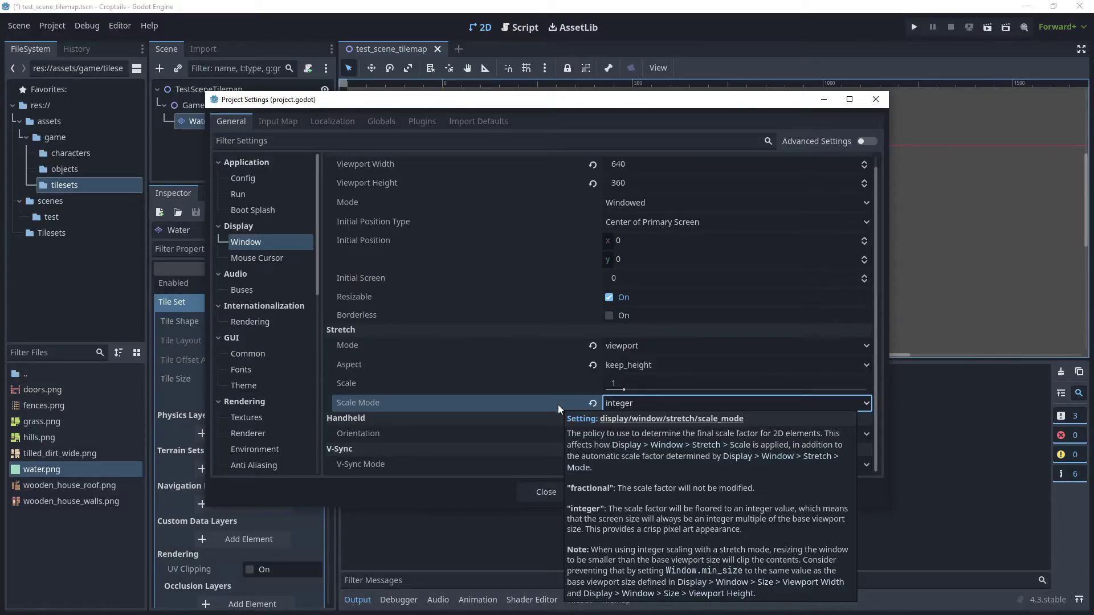
Step: Close the project settings and run the current scene to check the display settings, closing the game window when done
click(627, 405)
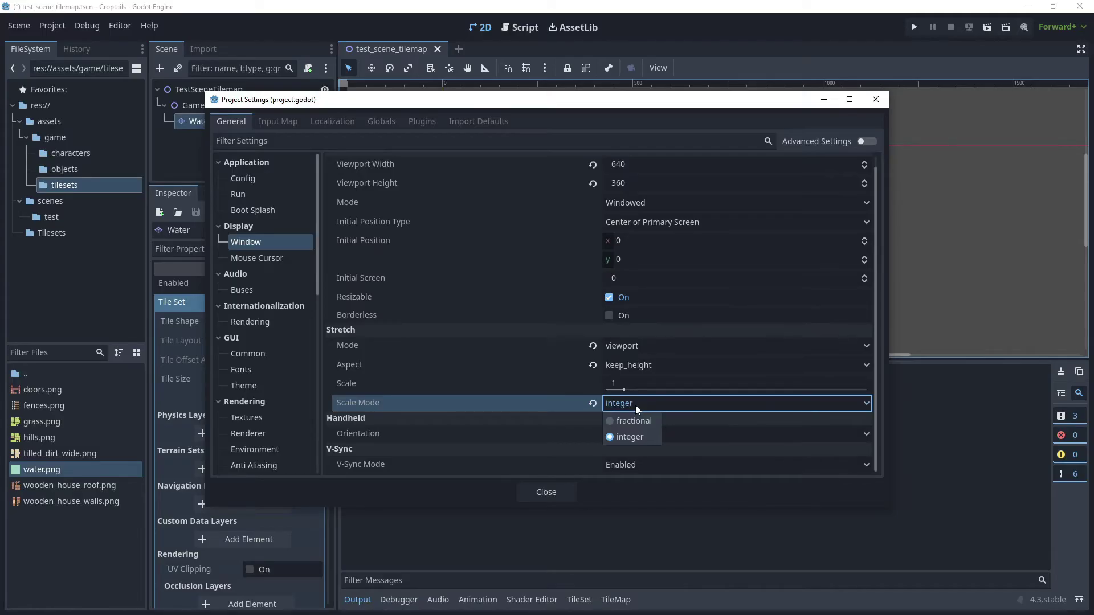
click(552, 496)
click(552, 495)
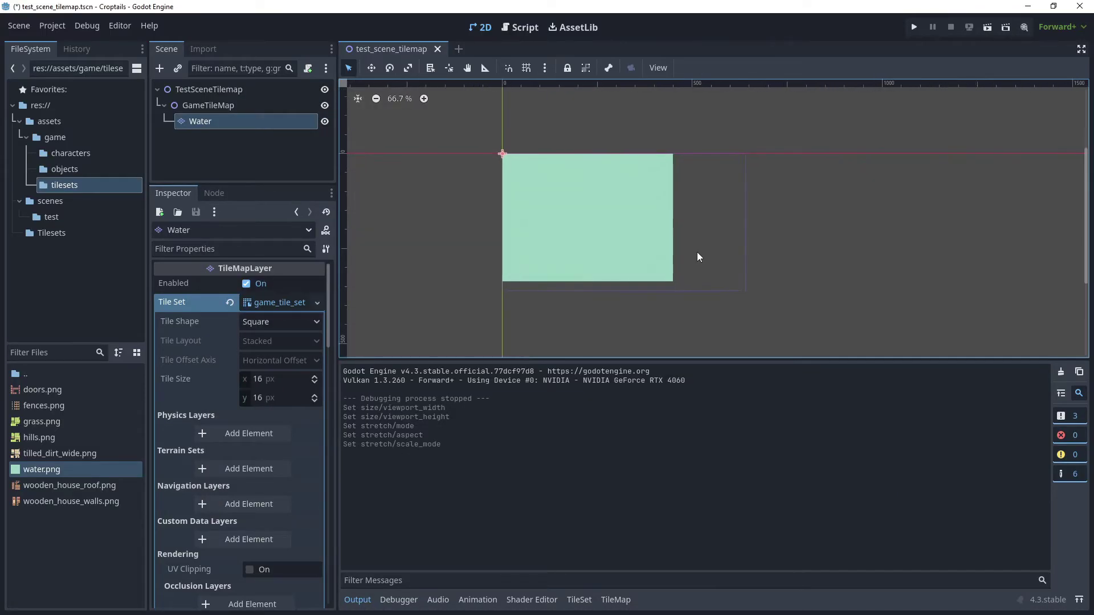
scroll(699, 257, up, 1)
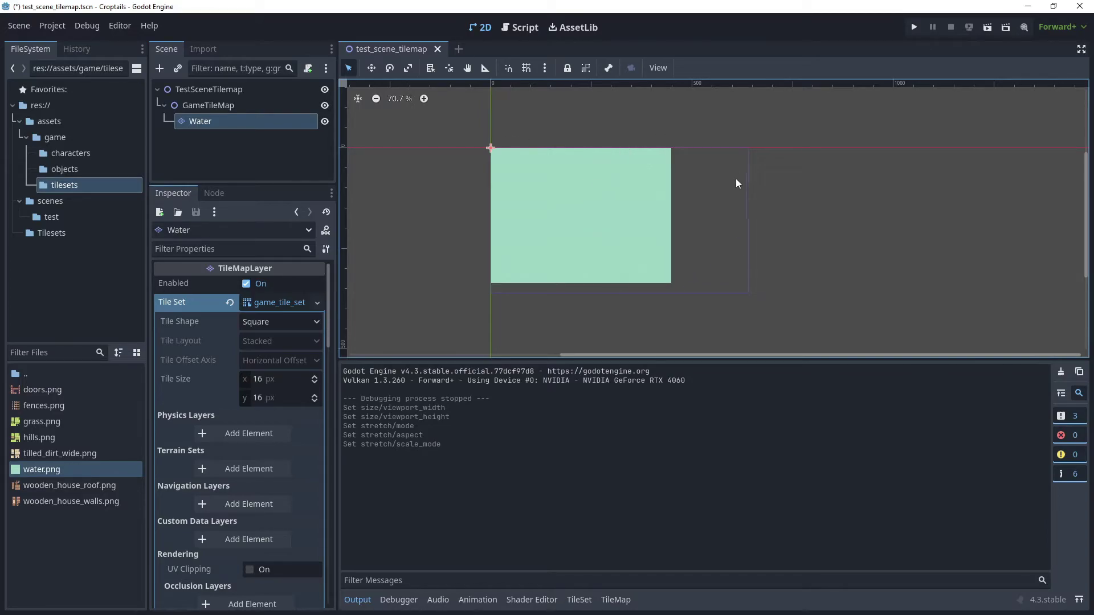
click(986, 30)
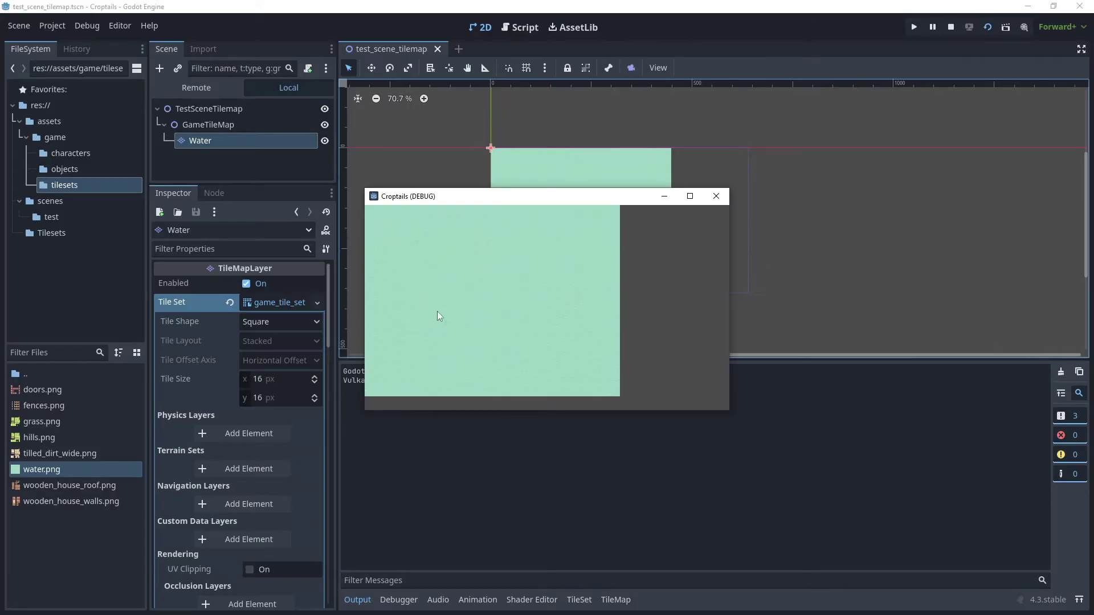
click(717, 196)
Step: Enable the advanced project settings and set the window width override to 1280 and height override to 720
click(49, 27)
click(69, 42)
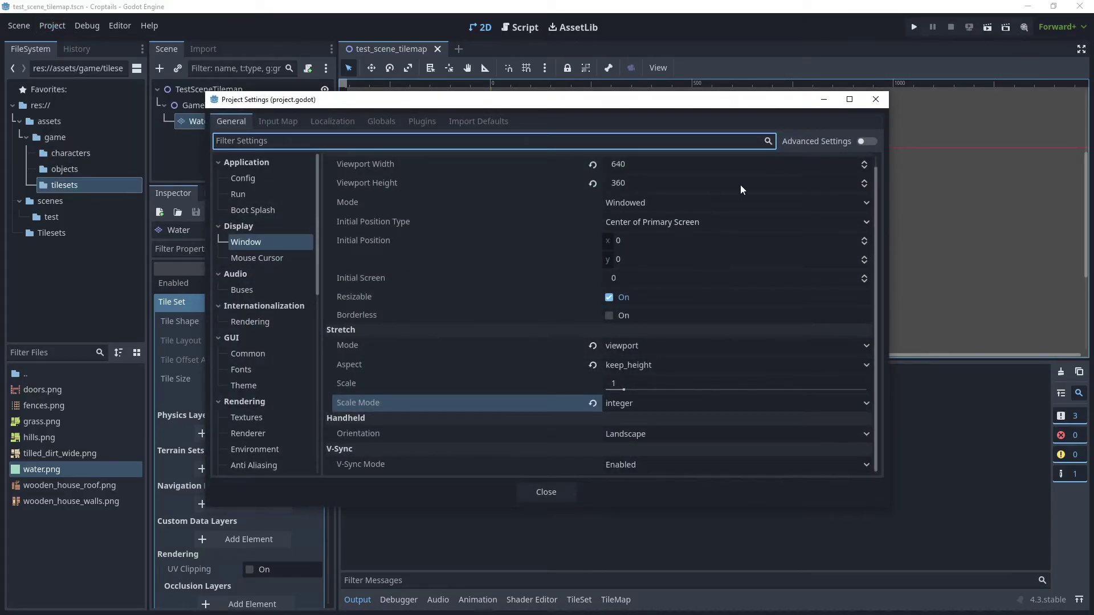
click(866, 140)
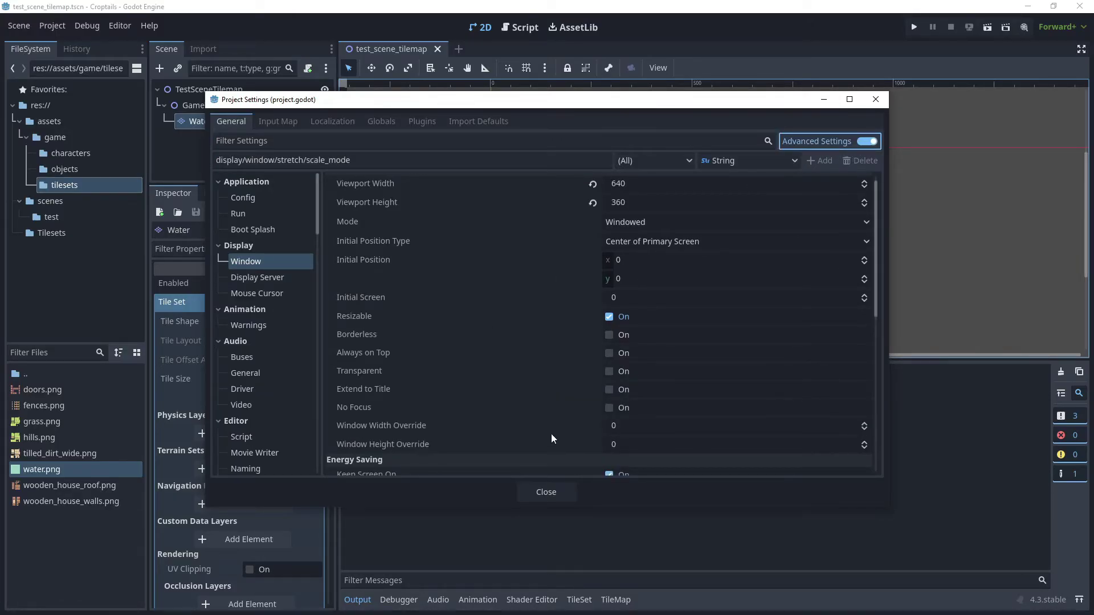
click(633, 428)
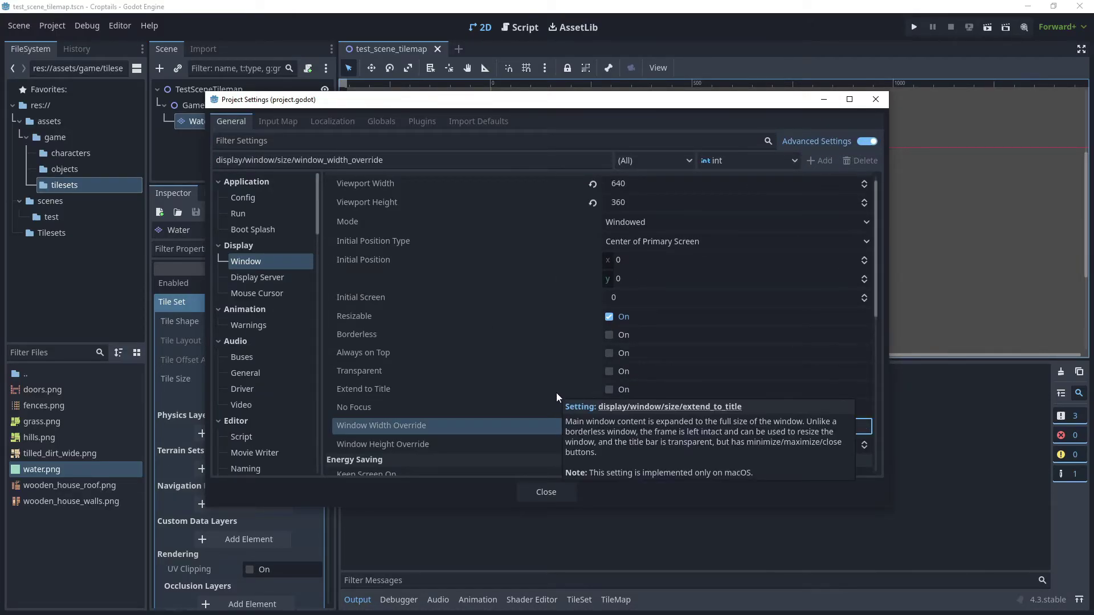
text(640)
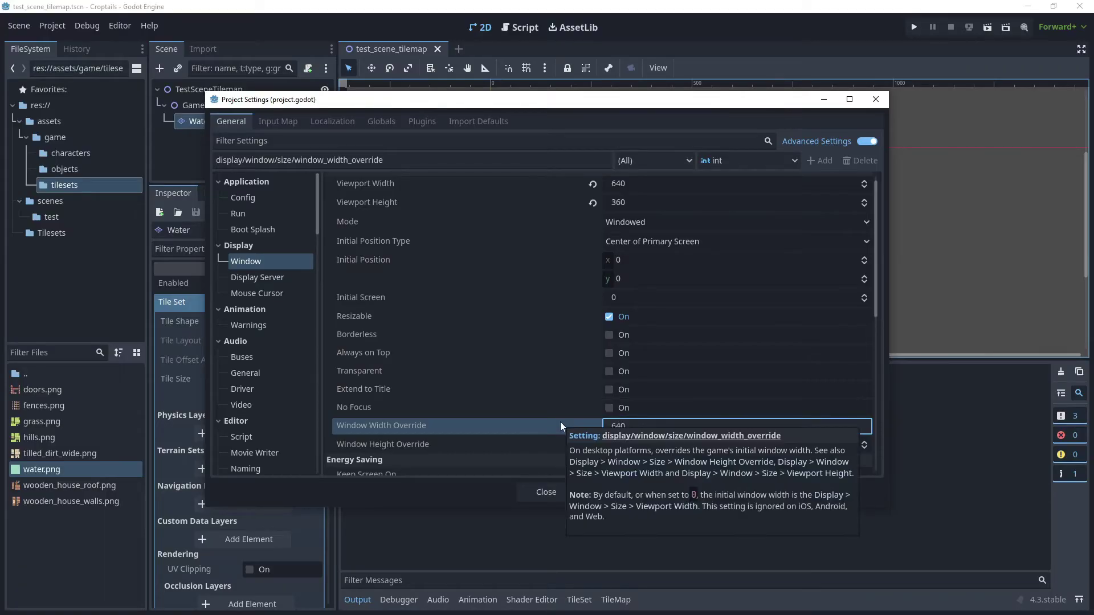
text(*2)
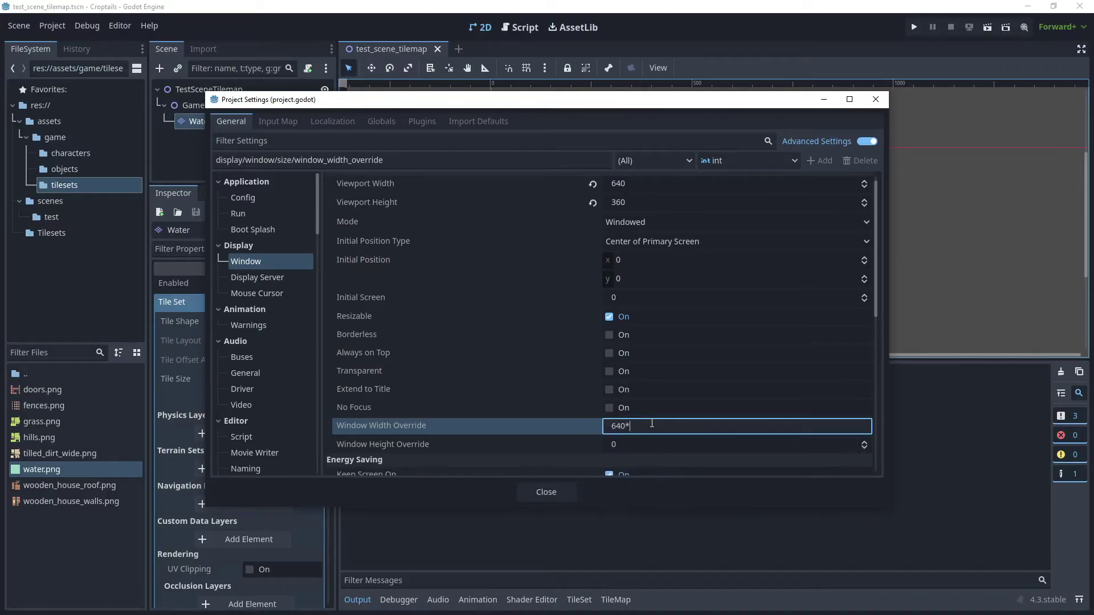
click(647, 444)
text(360)
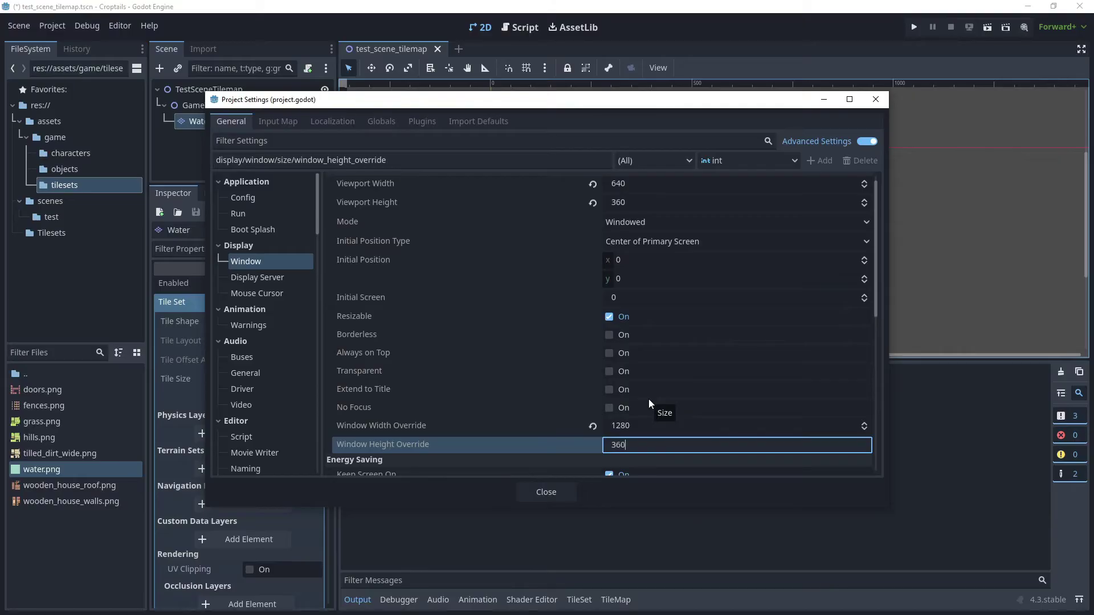
text(*2)
key(Return)
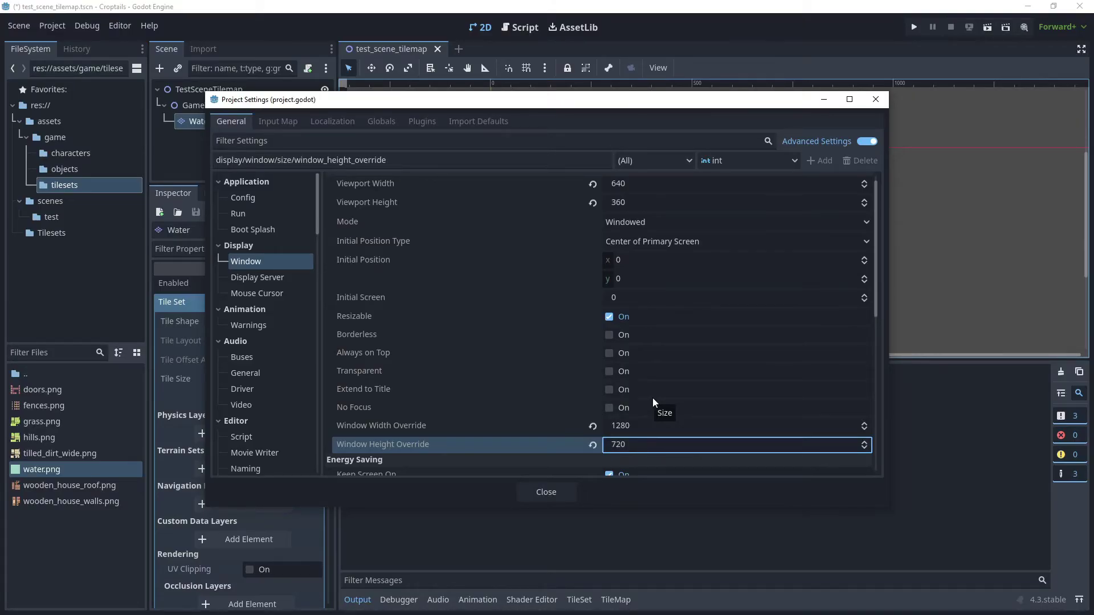
click(547, 493)
Step: Run the scene to check the overridden window size, and run it again with the game window maximized
click(989, 30)
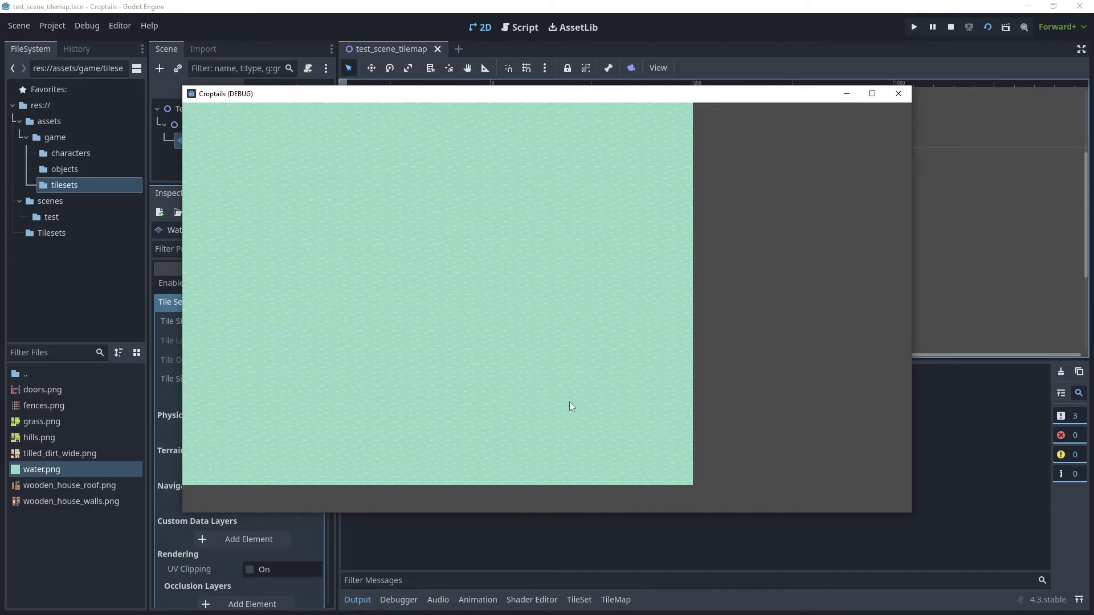
click(898, 94)
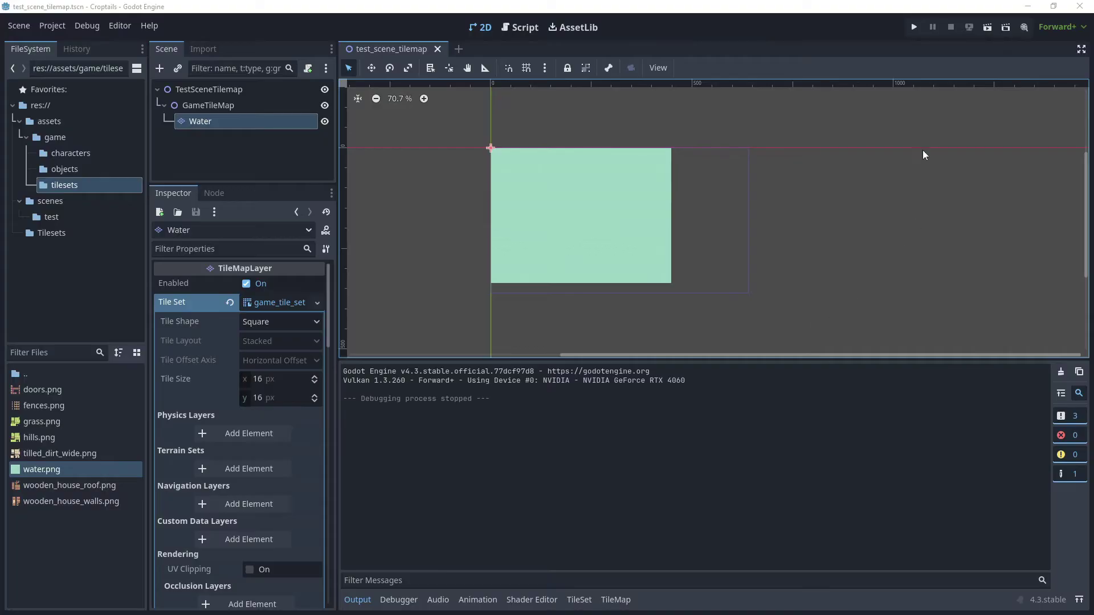
click(981, 32)
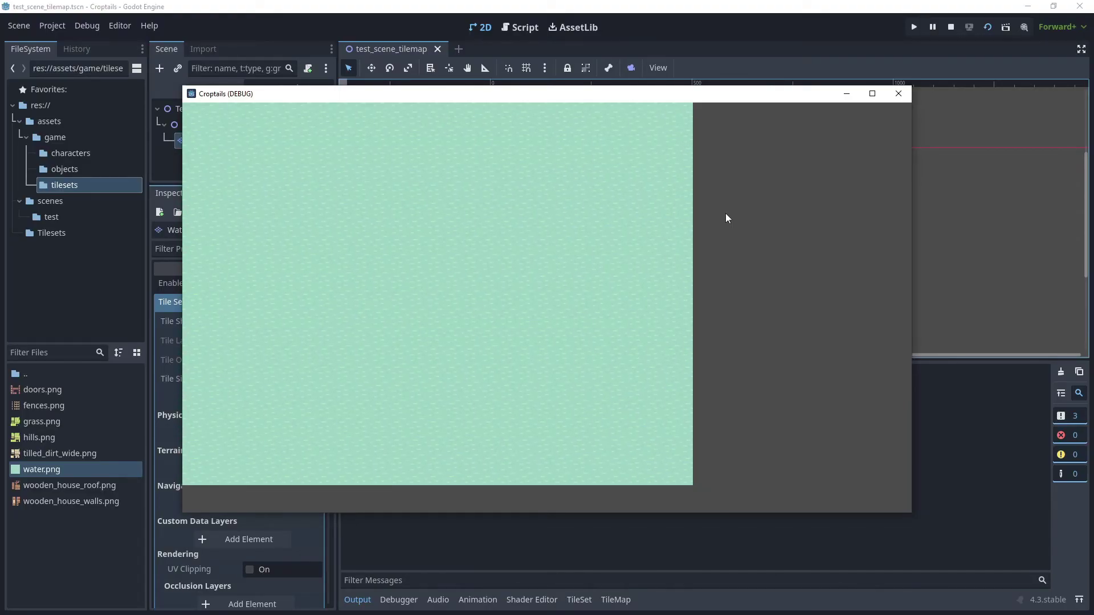
click(872, 93)
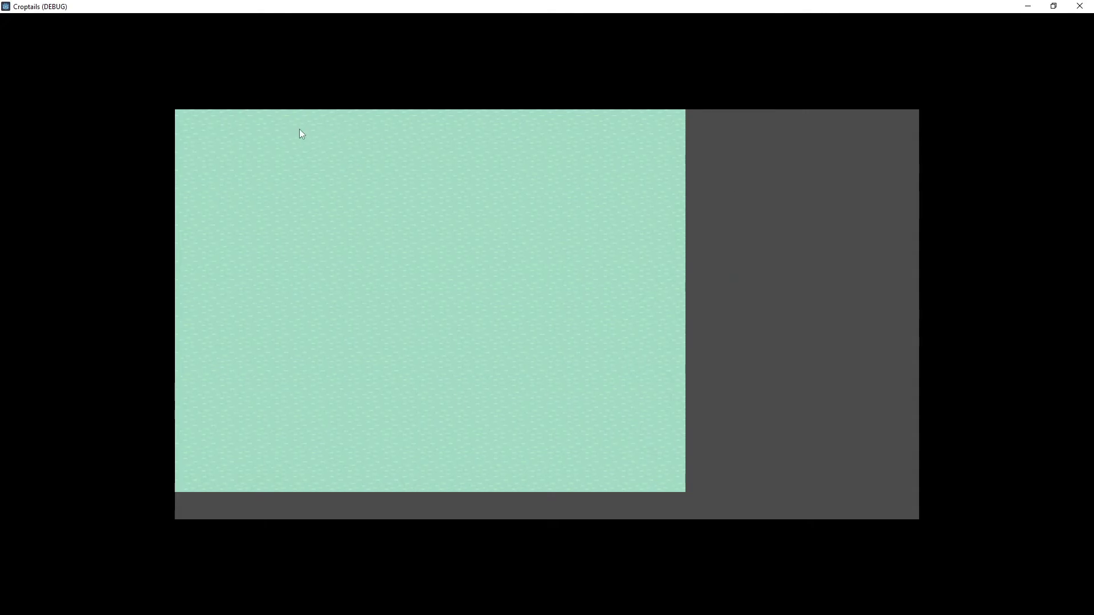
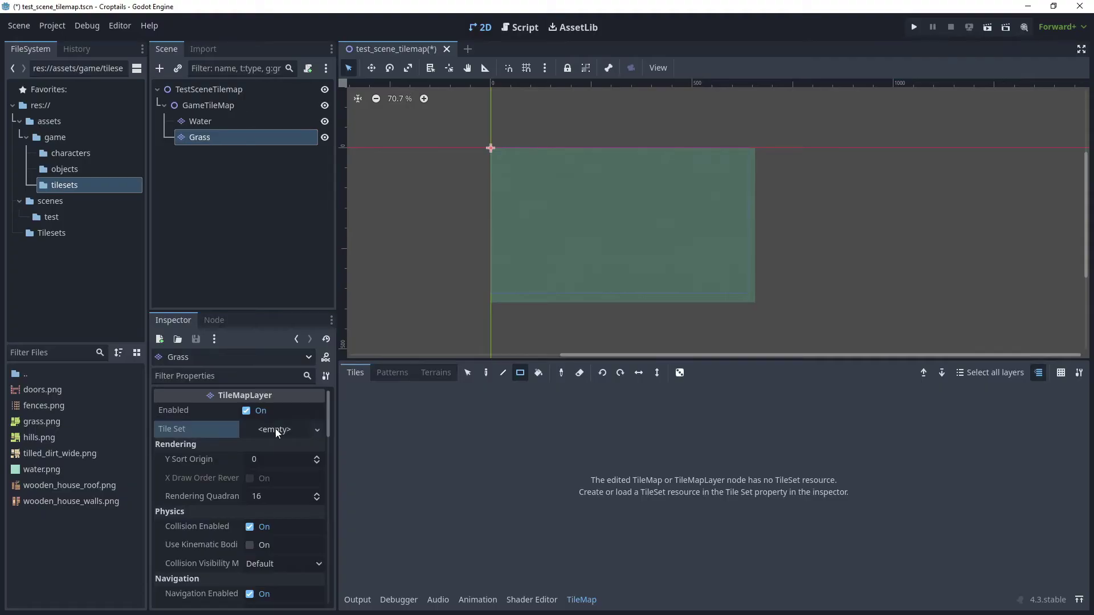
Step: Load the saved tile set game_tile_set.tres into the Grass layer
click(274, 429)
click(287, 464)
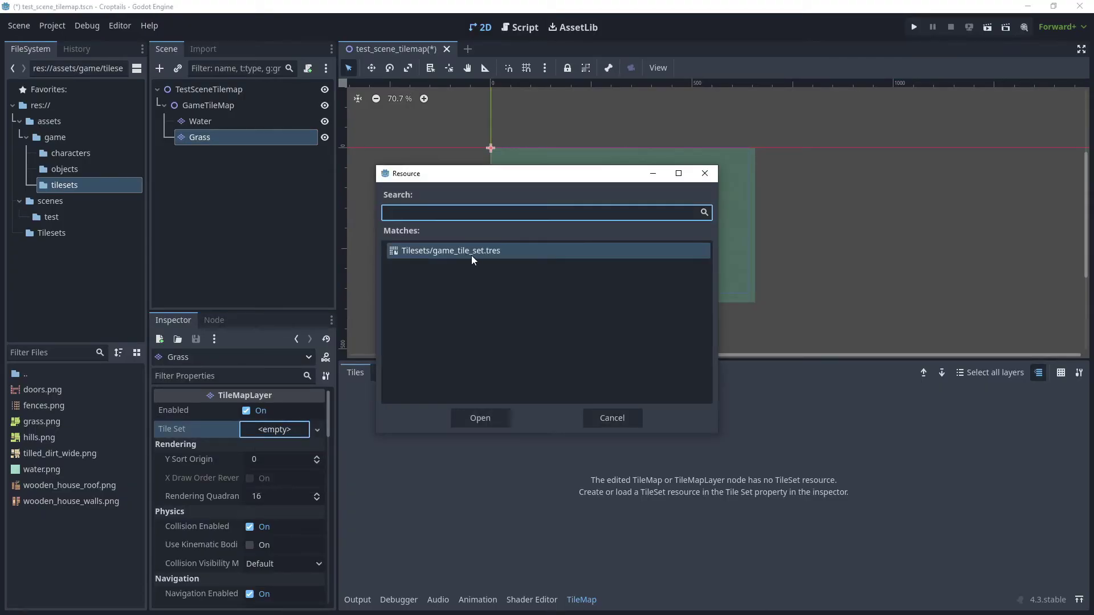
click(481, 417)
Step: Add grass.png to the tile set as an atlas, declining automatic tile creation
click(579, 600)
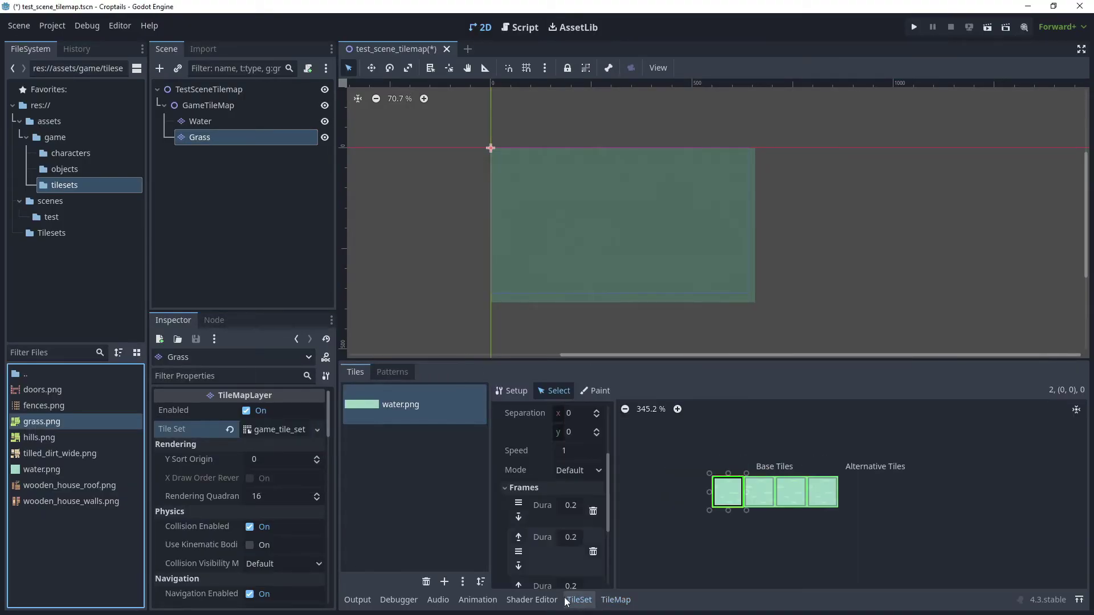
drag(96, 425, 416, 453)
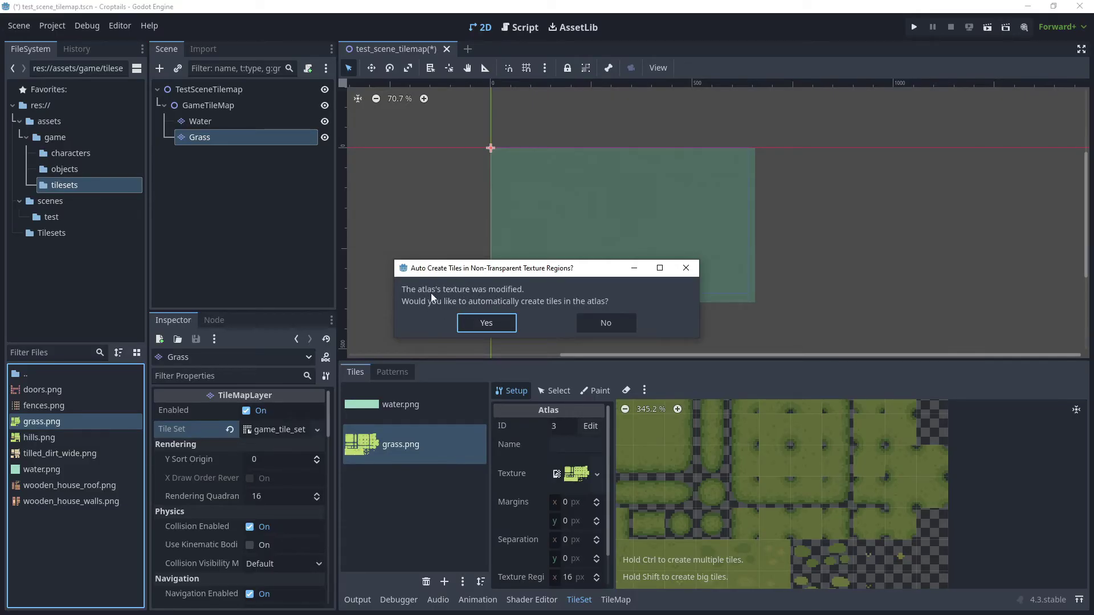
click(611, 322)
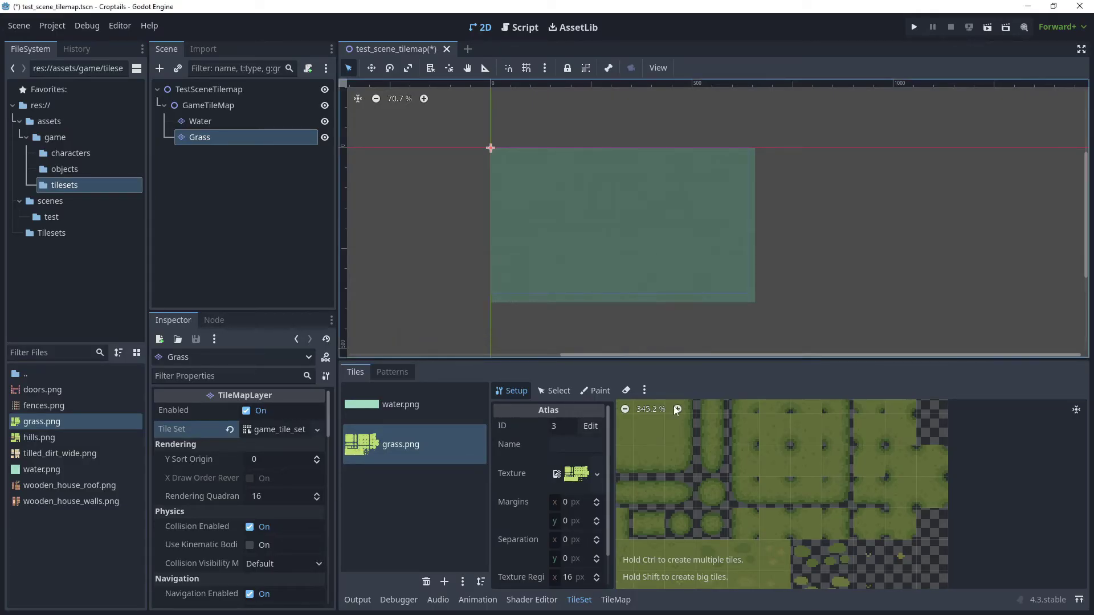
Step: Create tiles by hand in the grass atlas, covering the first eight columns of its upper four rows
middle_drag(651, 439, 722, 453)
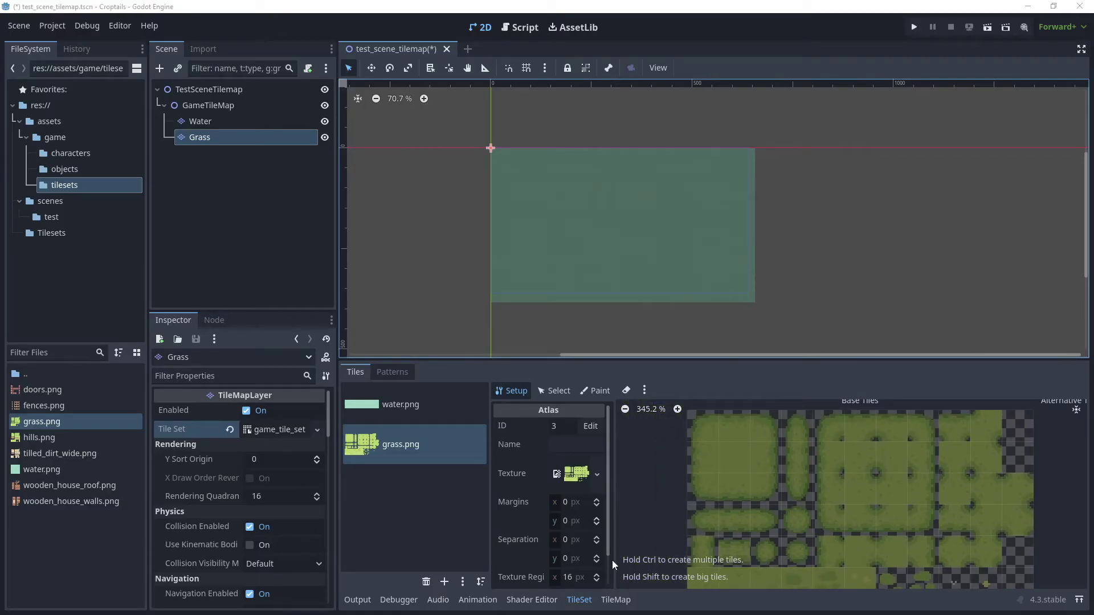
click(703, 427)
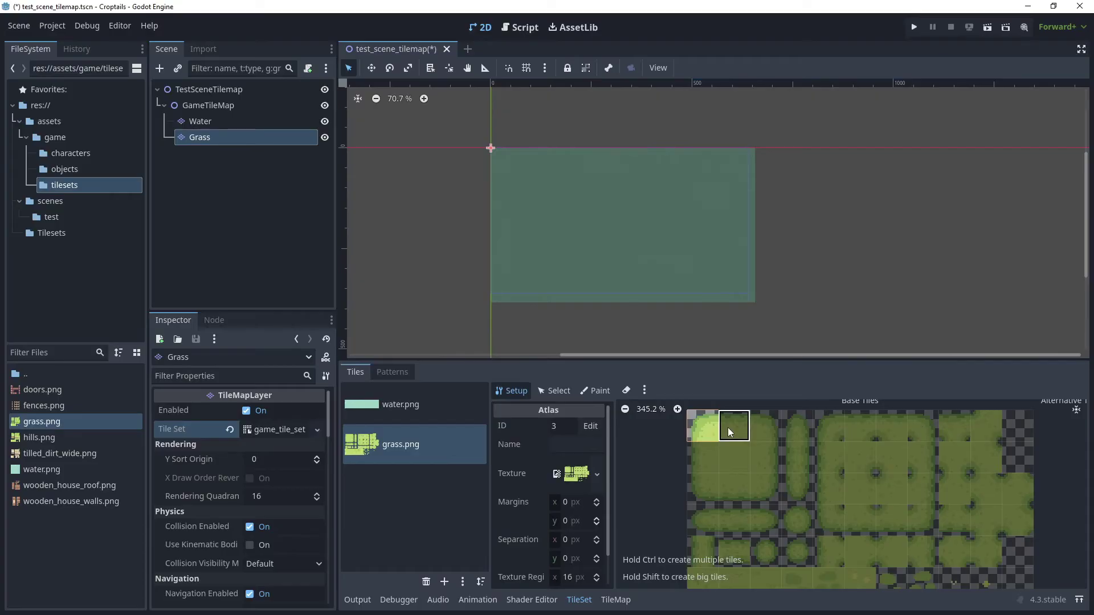
mouse_move(727, 428)
mouse_down()
mouse_move(758, 429)
mouse_move(761, 460)
mouse_move(699, 460)
mouse_move(696, 485)
mouse_move(767, 487)
mouse_up()
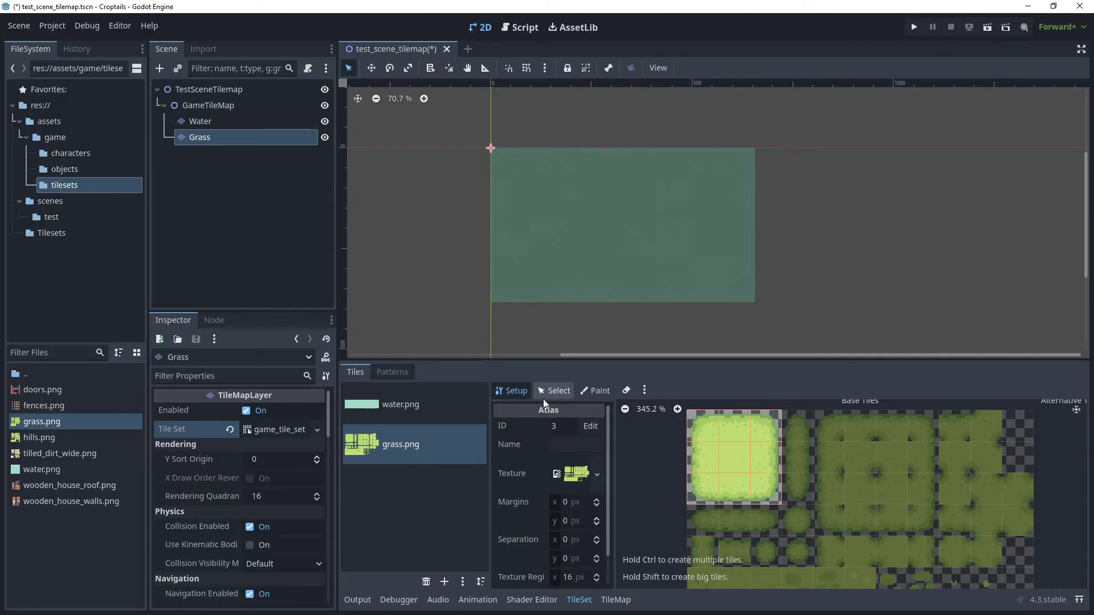
click(798, 426)
mouse_move(830, 489)
mouse_down()
mouse_move(869, 481)
mouse_move(870, 451)
mouse_move(830, 457)
mouse_move(837, 428)
mouse_move(913, 431)
mouse_move(913, 453)
mouse_move(890, 460)
mouse_up()
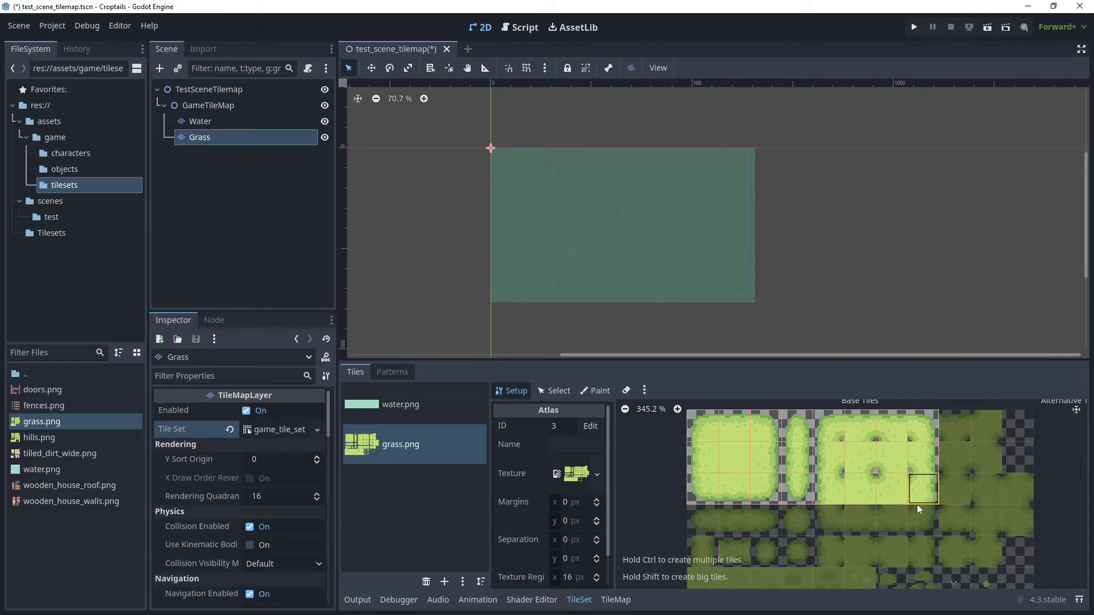
drag(918, 507, 696, 520)
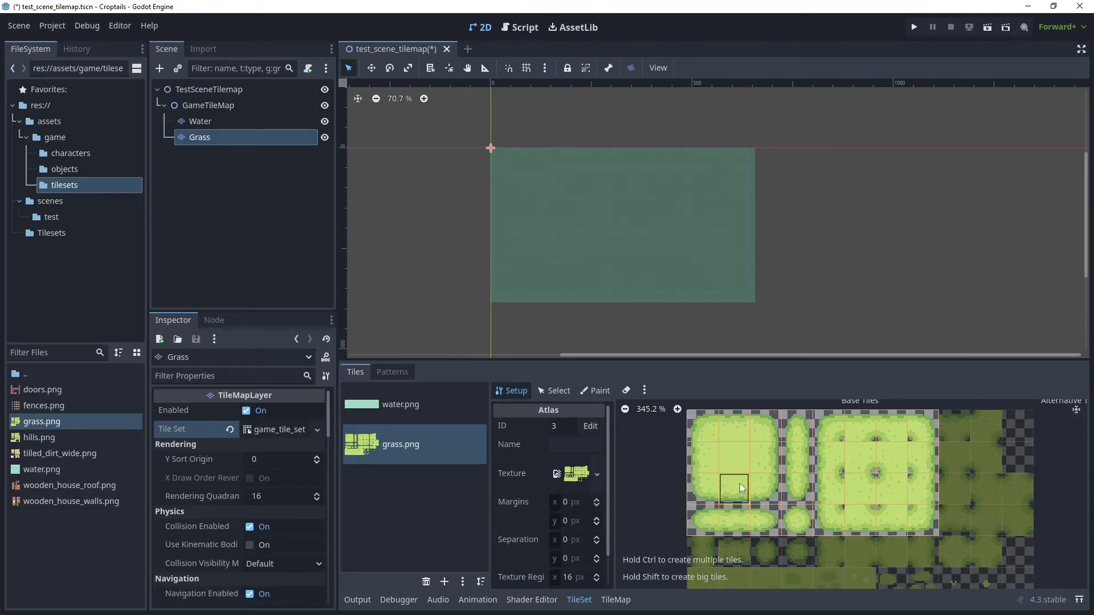
Step: Select the top-left tile of the grass atlas and expand its terrain properties
click(549, 391)
click(706, 416)
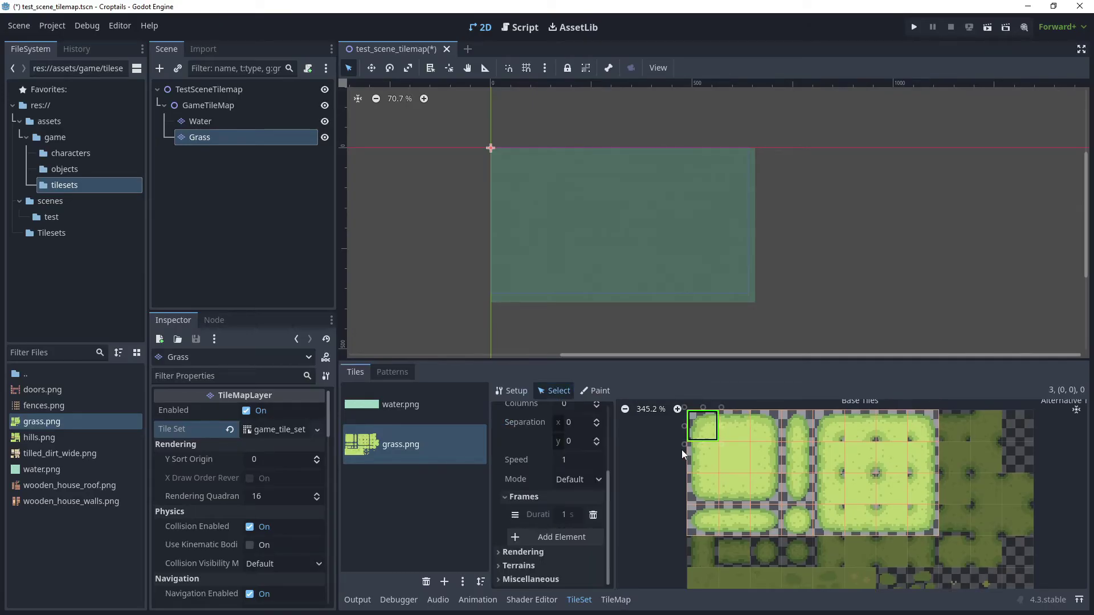
click(518, 567)
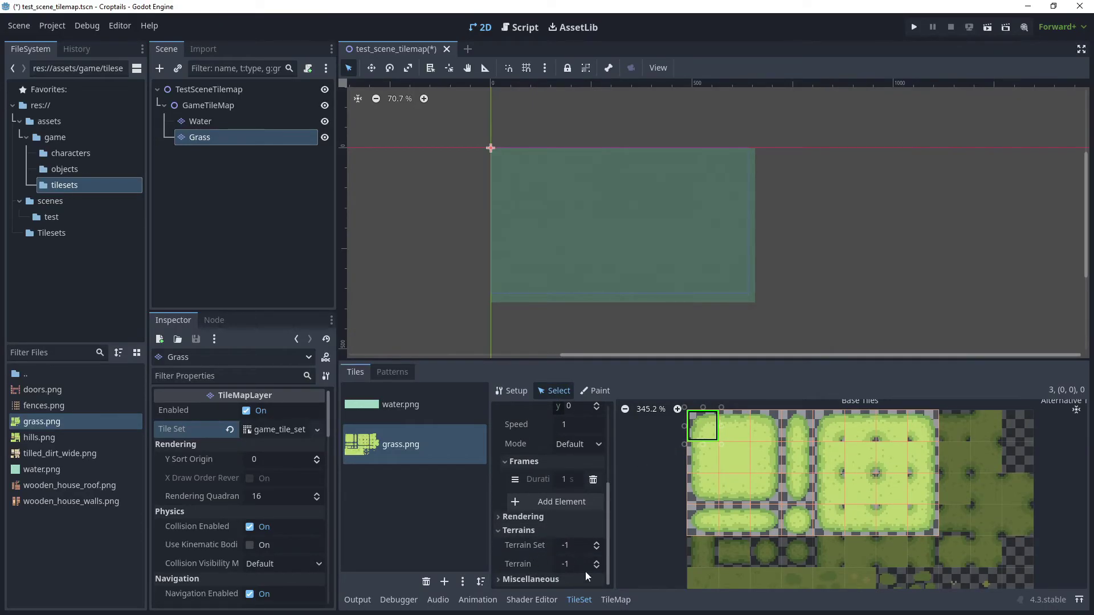
Step: Add a terrain set with one terrain to the Grass layer's tile set and rename the terrain for the grass
drag(242, 311, 242, 173)
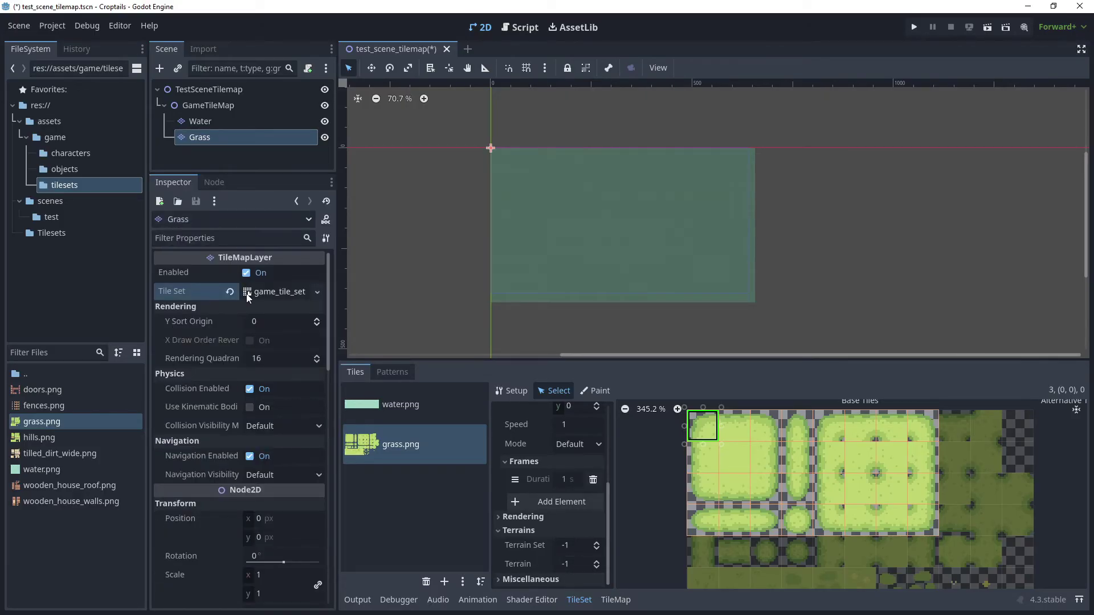
click(246, 292)
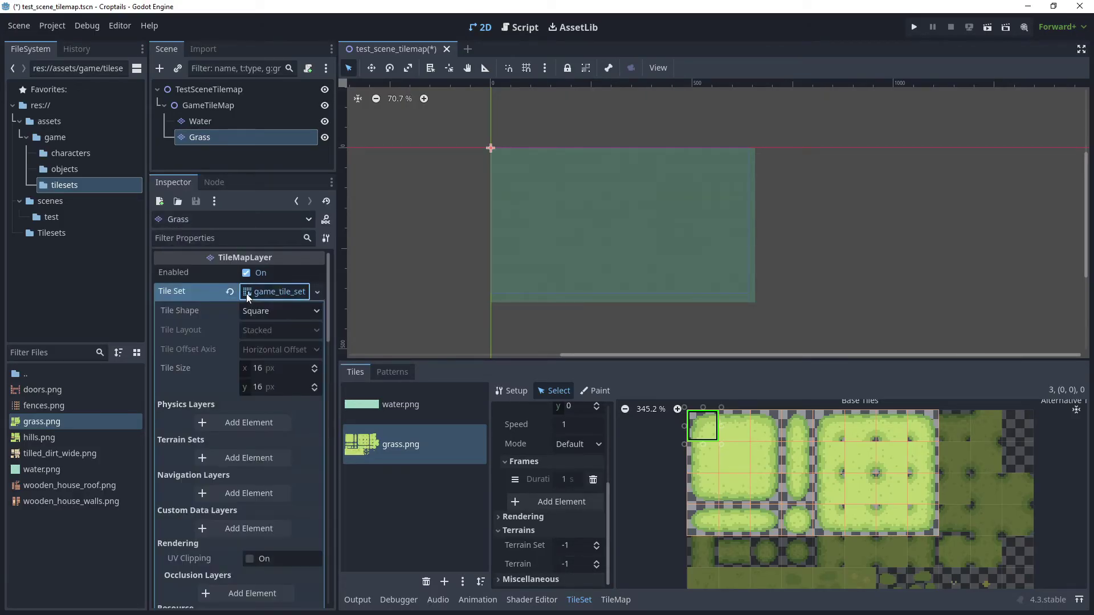
click(207, 460)
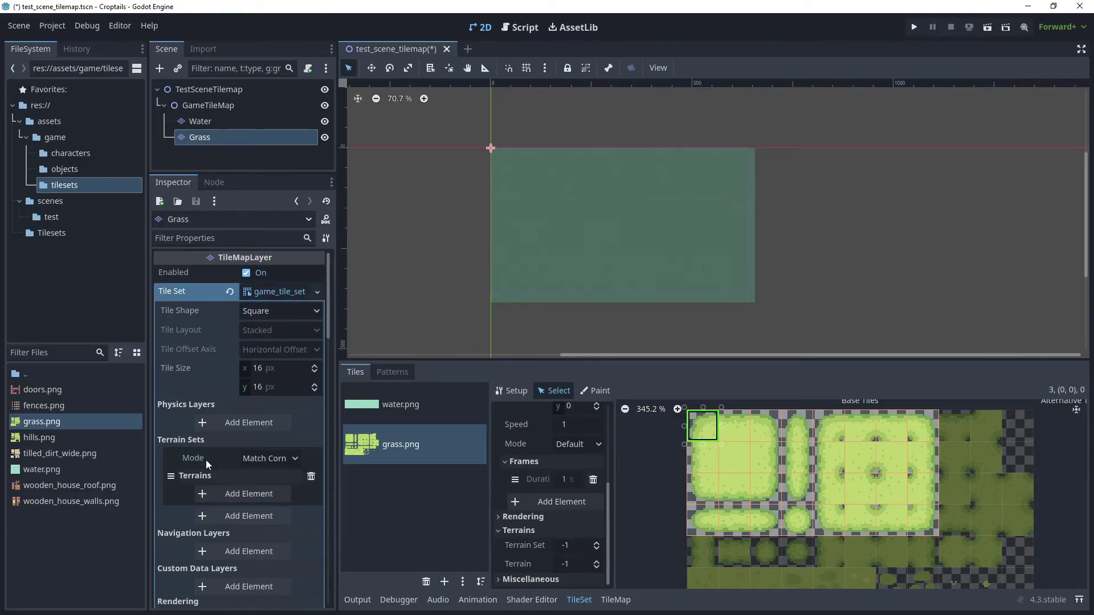
click(204, 495)
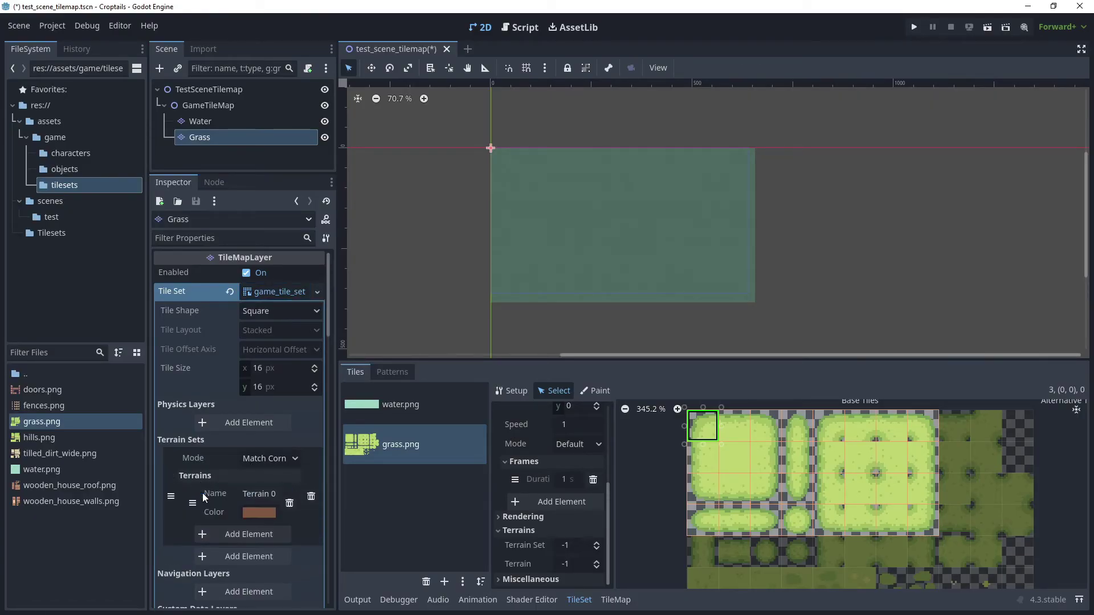
click(260, 494)
double_click(260, 494)
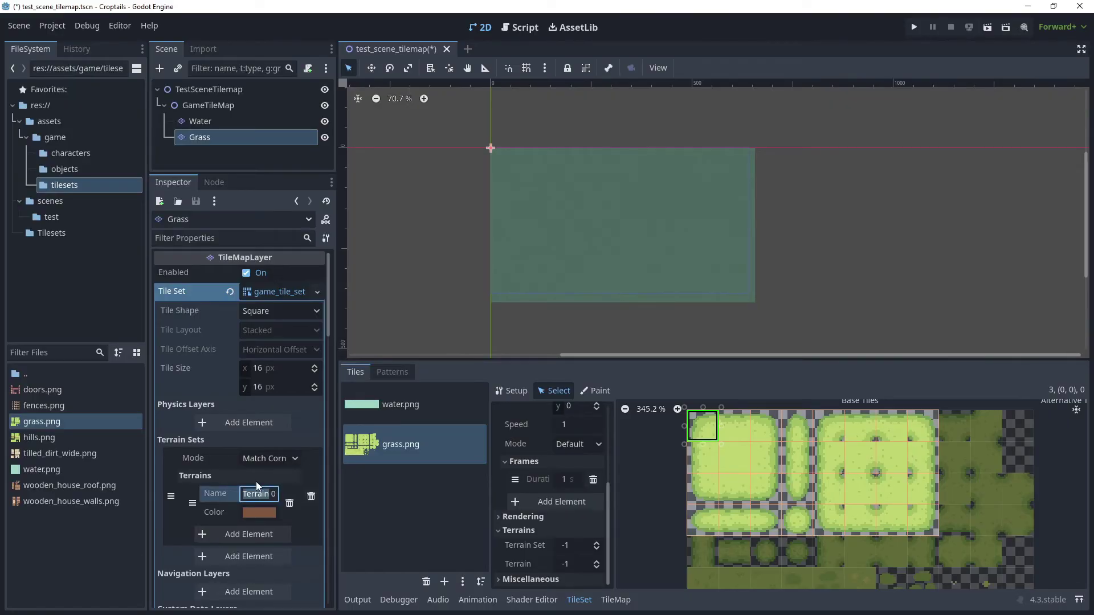
key(BackSpace)
key(Delete)
key(Delete)
Step: Assign the top-left grass tile to terrain set 0 and terrain 0, and switch the atlas to property painting
click(597, 545)
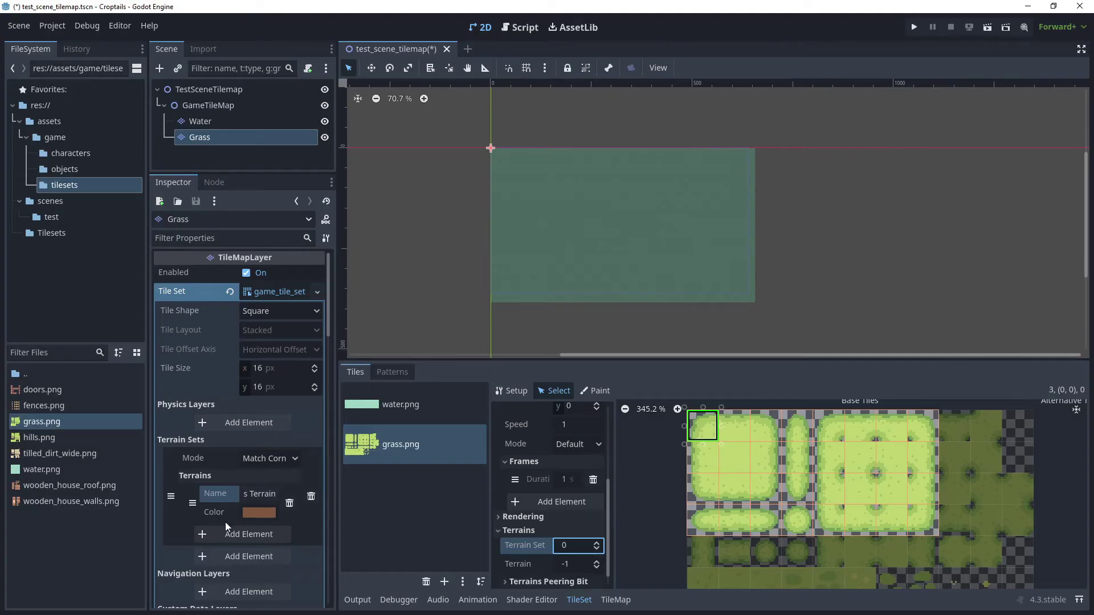
click(597, 562)
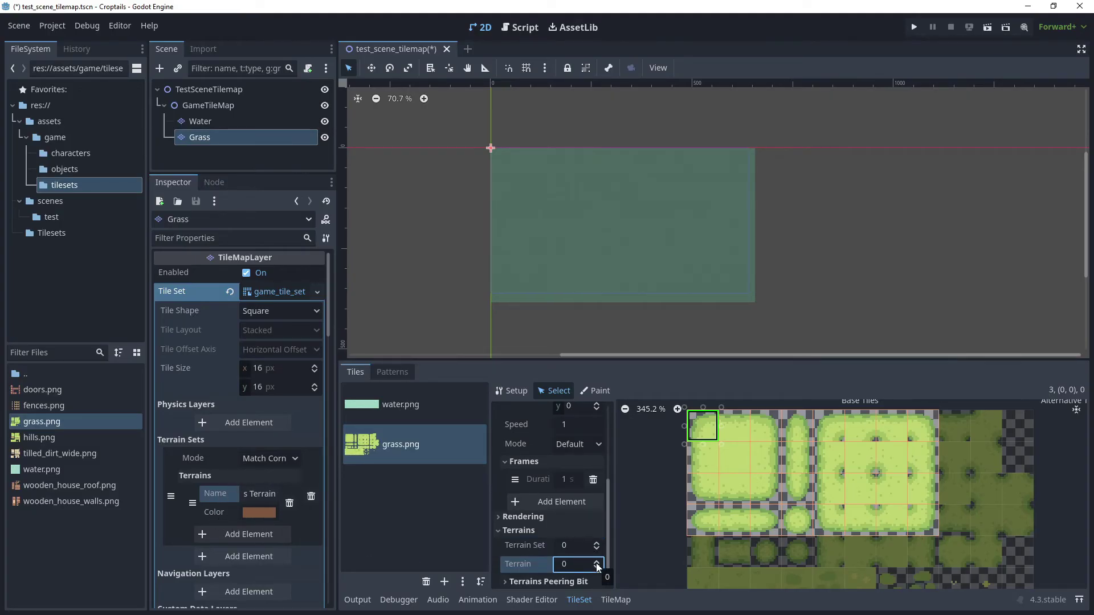
click(596, 391)
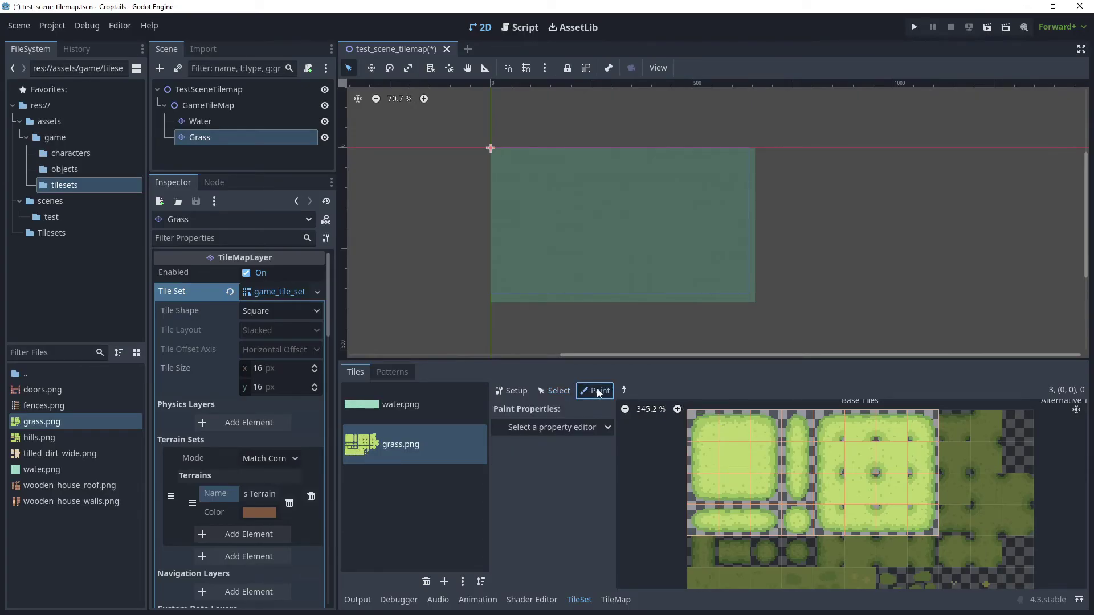
Step: Set the grass atlas's property painting to Terrains, using Terrain Set 0 and the Grass Terrain
click(559, 426)
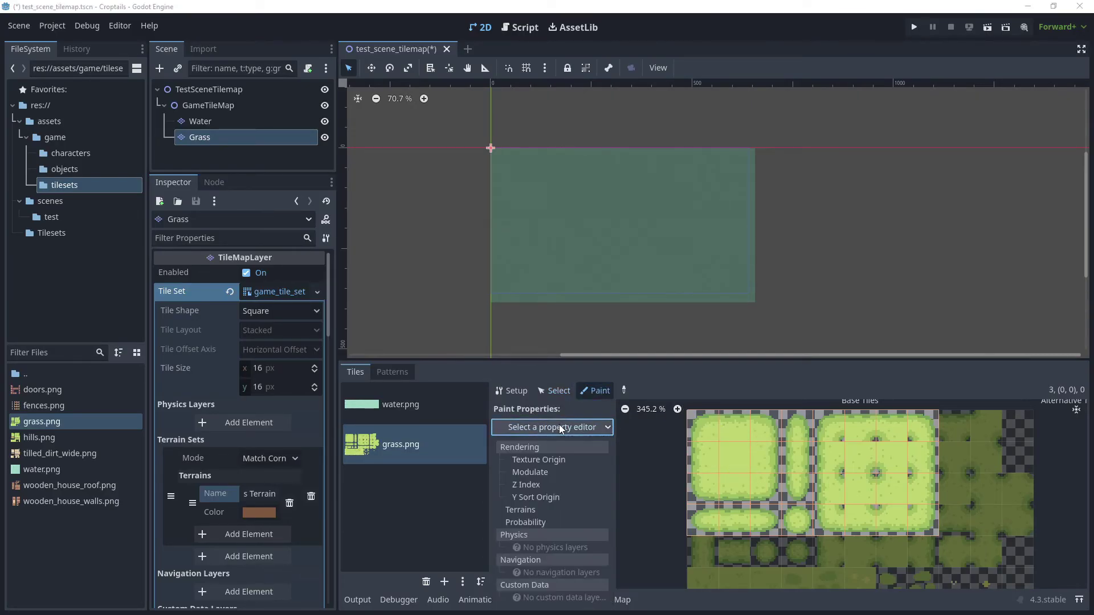
click(521, 511)
click(579, 464)
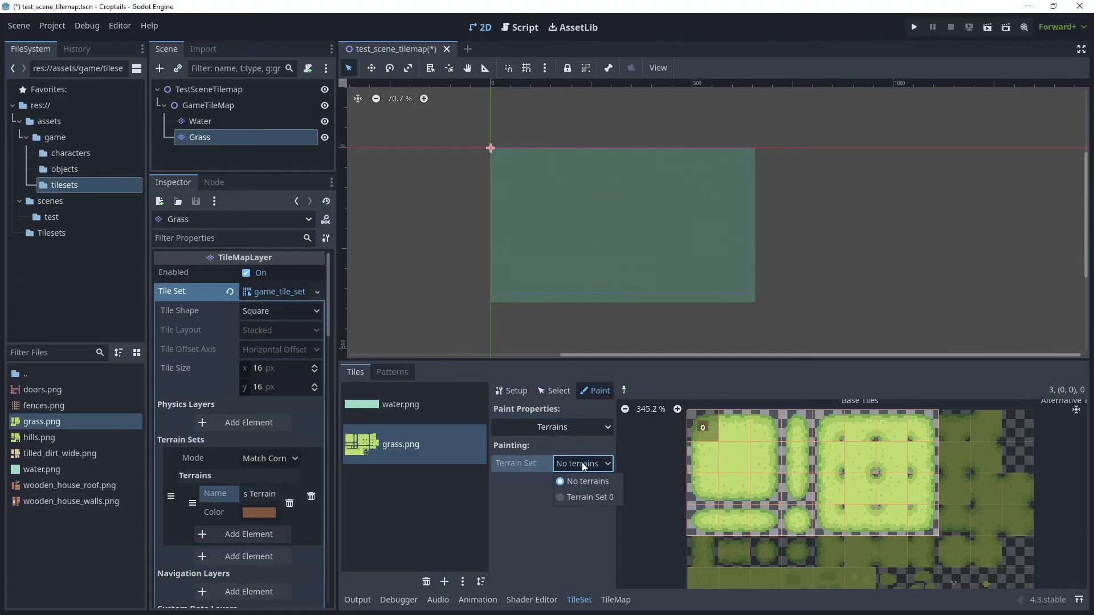
click(590, 498)
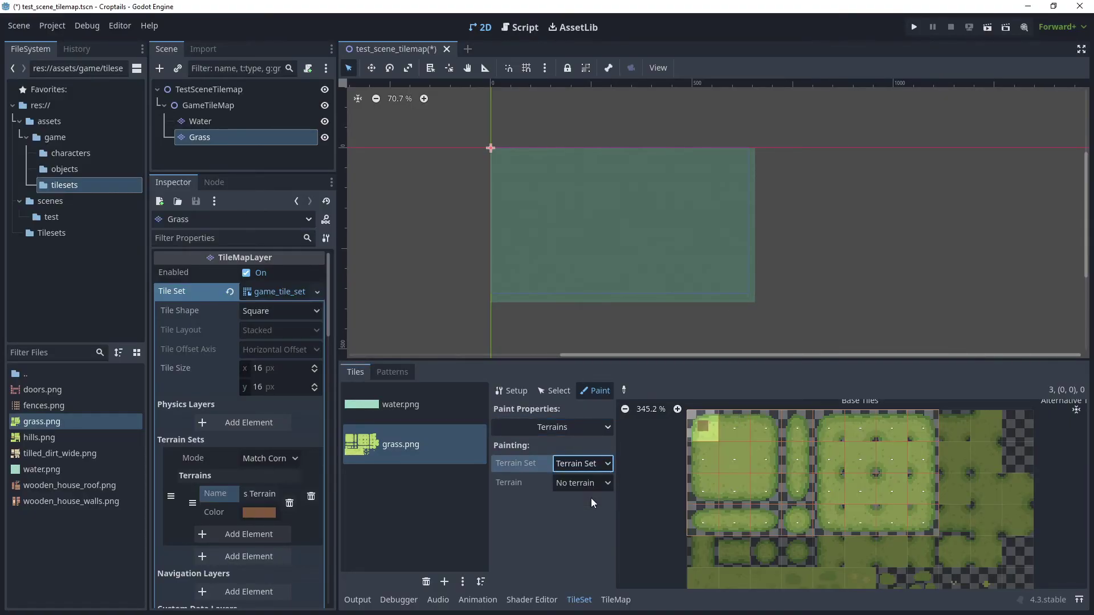
click(581, 485)
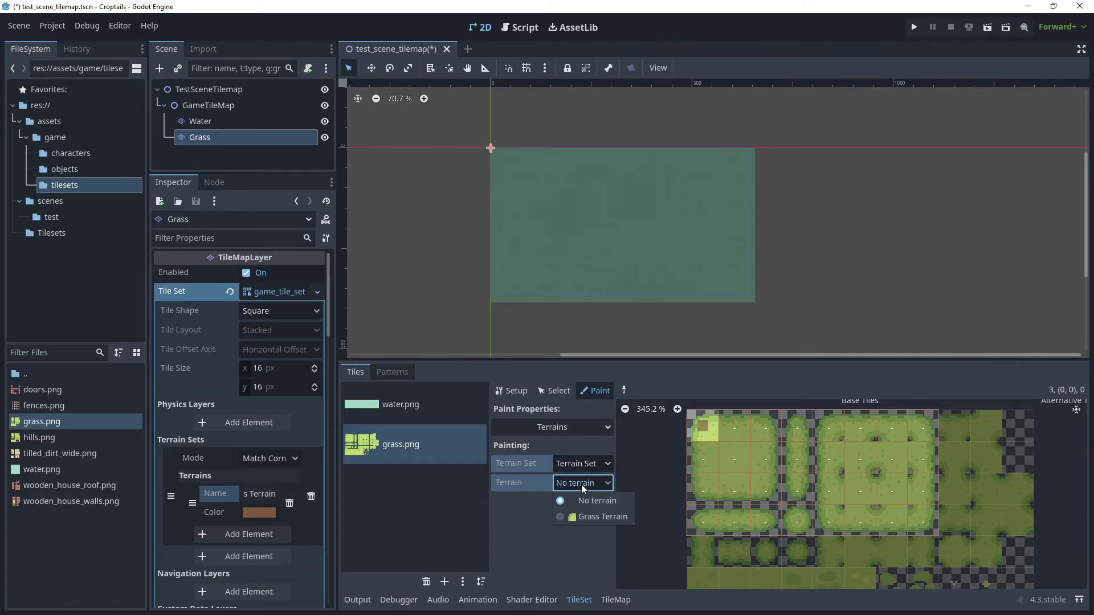
click(586, 515)
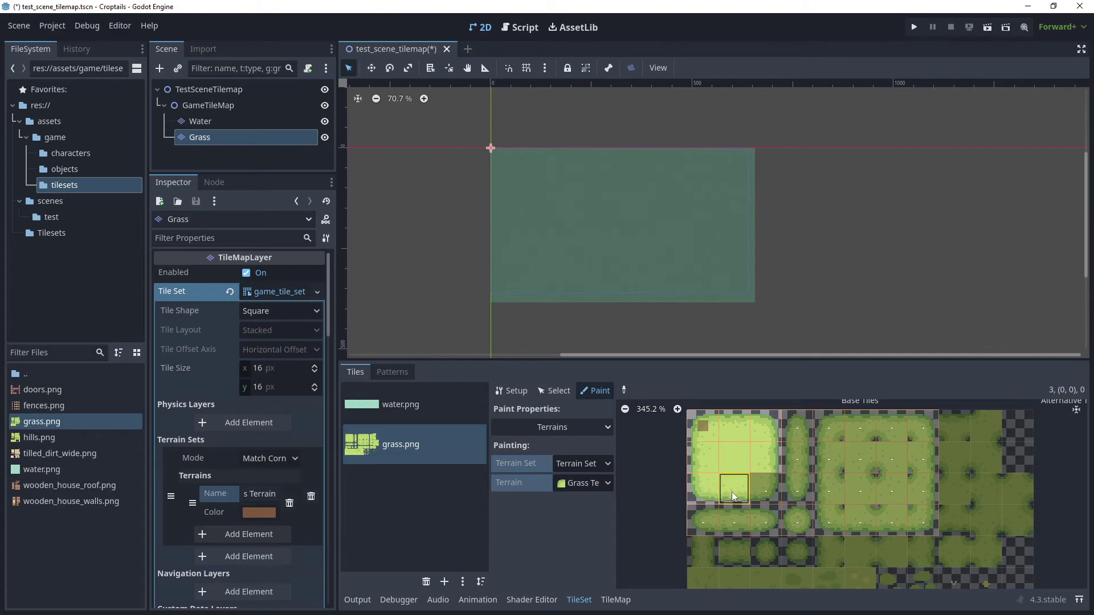
Step: Paint Terrain Set 0 onto all created grass tiles, fill their grassy parts with Grass Terrain bits, leaving borders and gaps unpainted, and save
drag(798, 421, 923, 522)
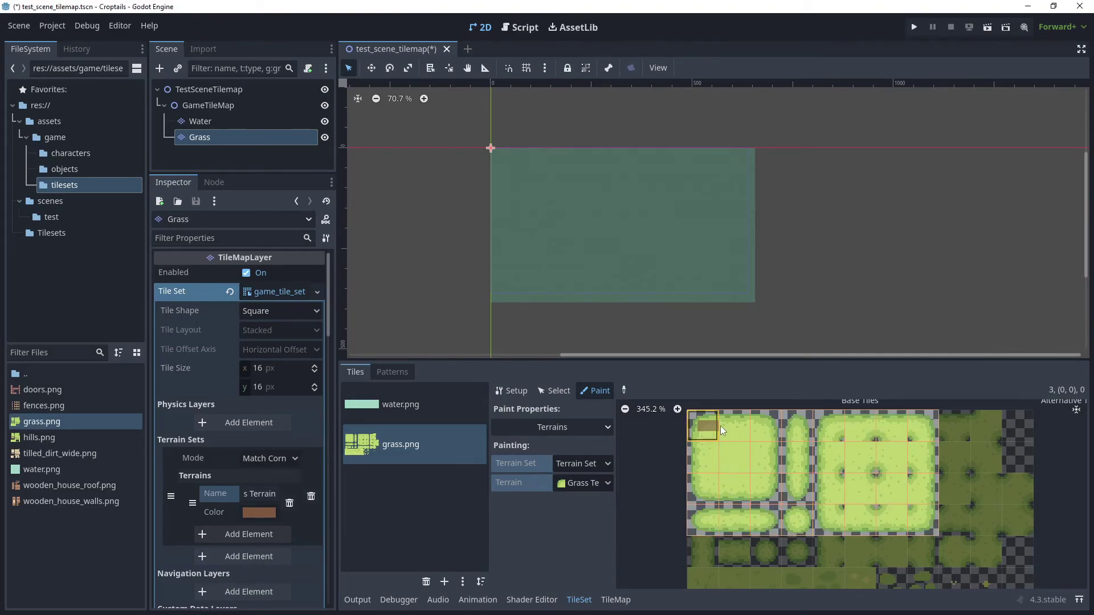
drag(746, 426, 765, 428)
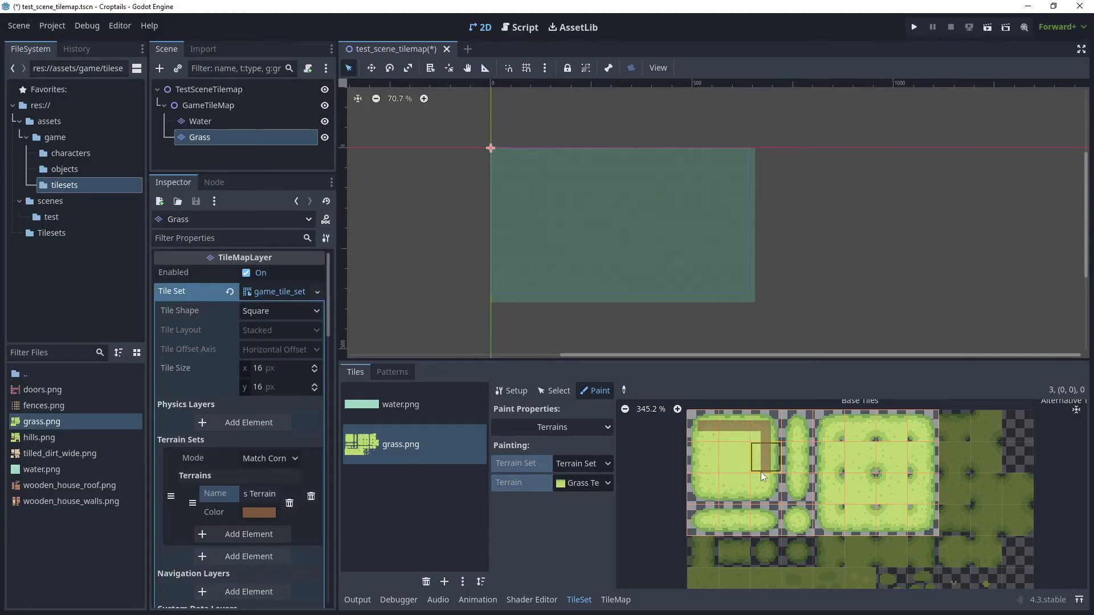
mouse_move(762, 473)
mouse_down()
mouse_move(703, 486)
mouse_move(753, 438)
mouse_move(712, 476)
mouse_move(789, 461)
mouse_up()
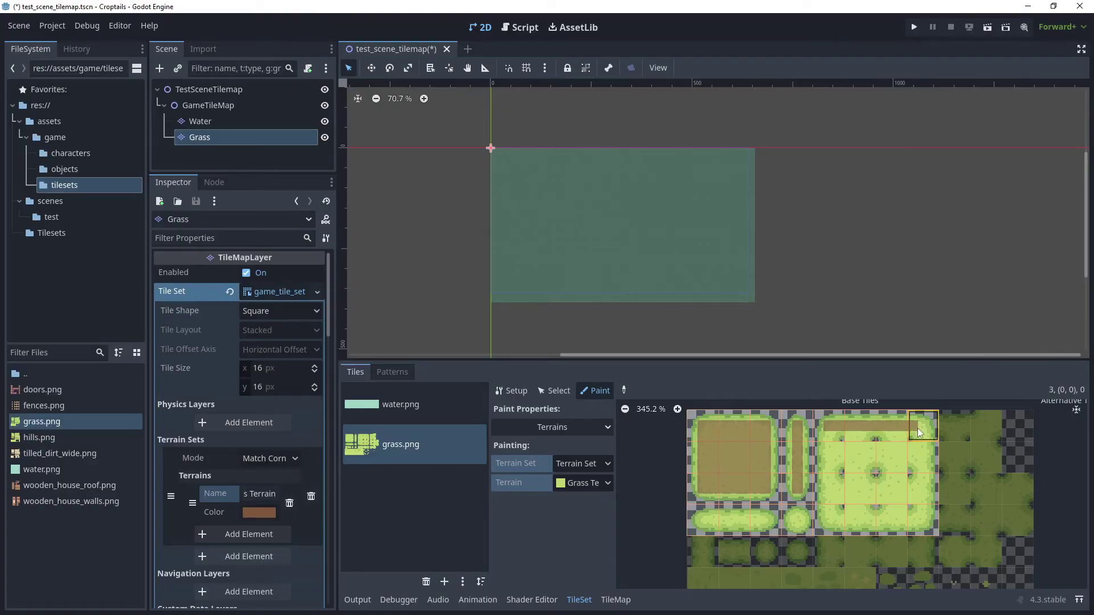
mouse_move(917, 428)
mouse_down()
mouse_move(925, 518)
mouse_move(830, 449)
mouse_up()
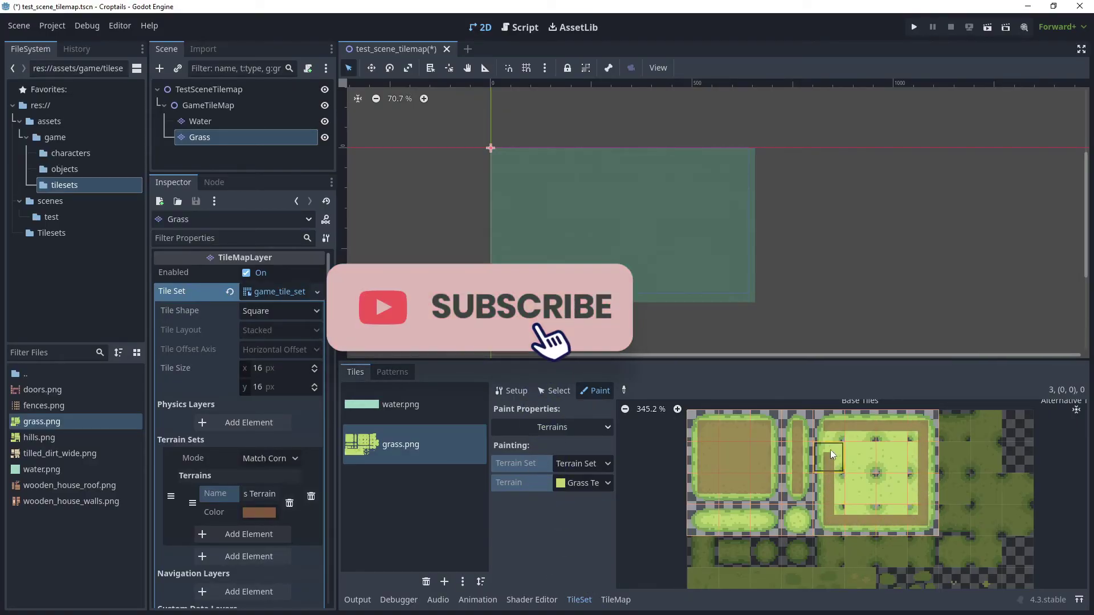
mouse_move(830, 450)
right_down()
mouse_move(855, 470)
mouse_move(853, 485)
mouse_move(830, 484)
mouse_move(836, 461)
mouse_move(871, 447)
mouse_move(908, 456)
mouse_move(895, 470)
mouse_move(899, 510)
mouse_move(912, 489)
mouse_move(744, 522)
right_up()
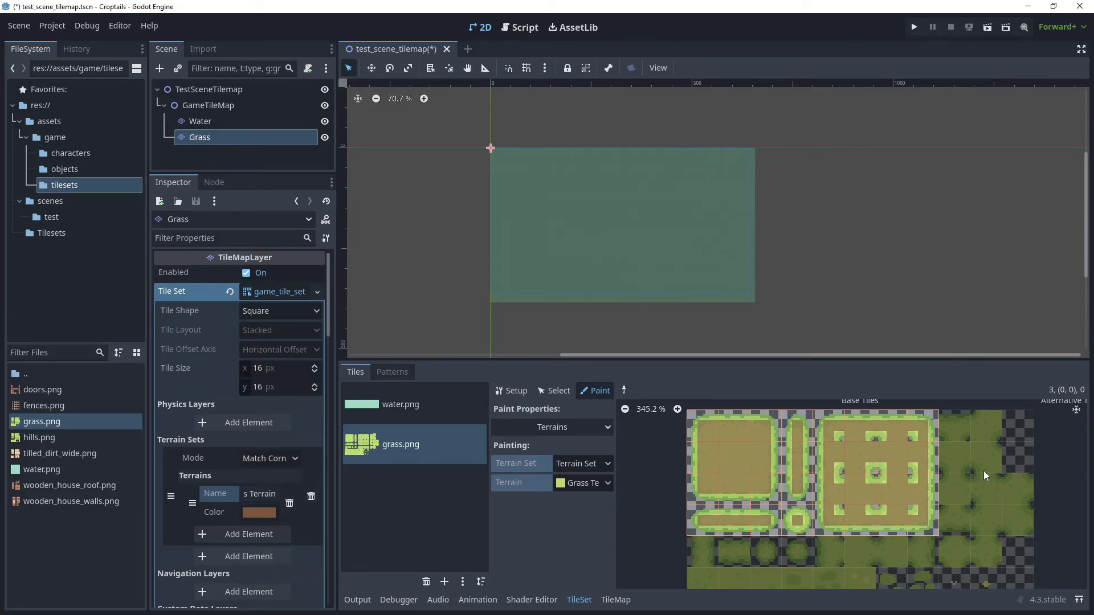
key(ctrl+s)
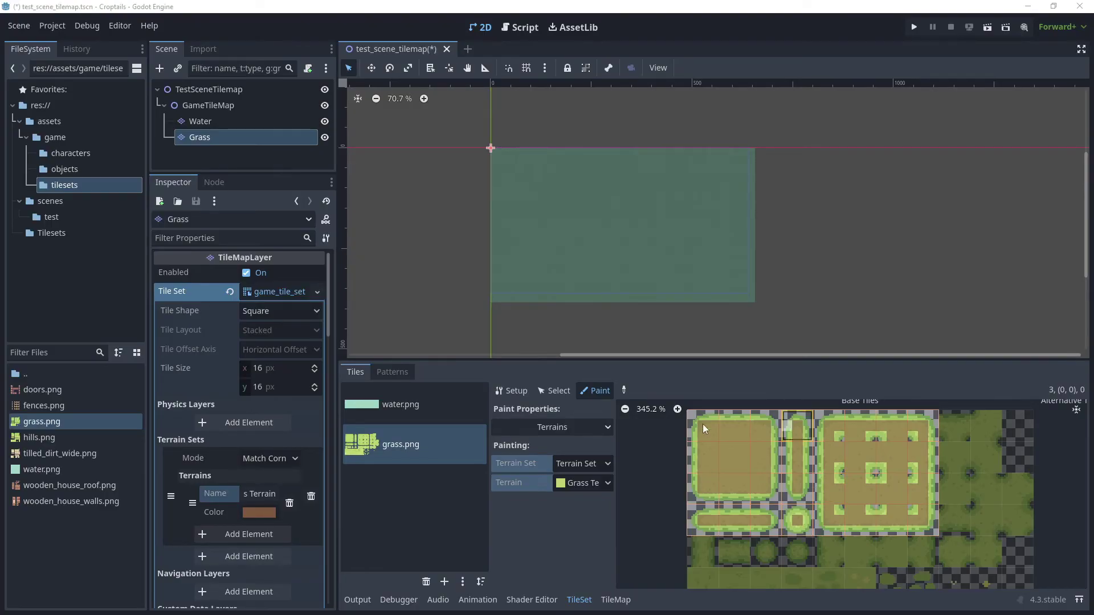
Step: Paint an irregular Grass Terrain island inside the water on the Grass layer, built from overlapping rectangles
click(616, 600)
click(355, 372)
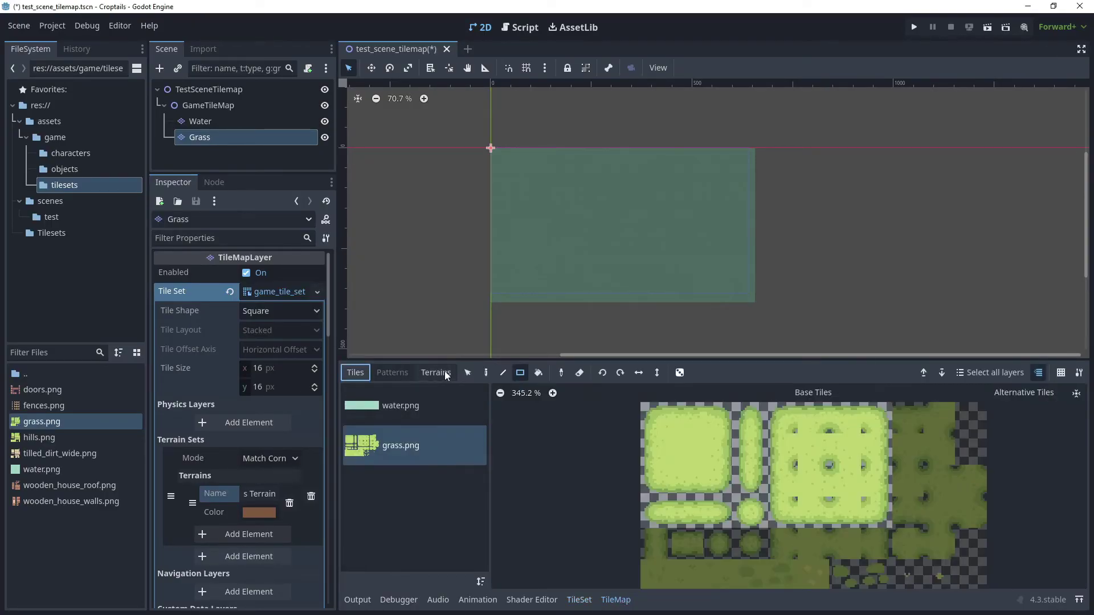
click(442, 372)
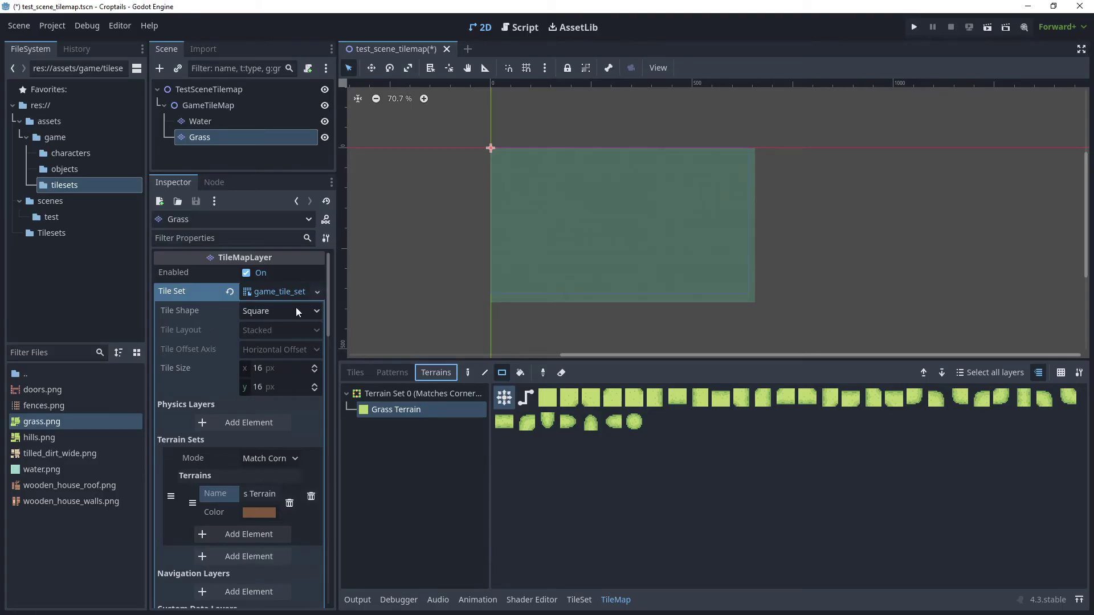
click(502, 374)
mouse_move(531, 183)
mouse_down()
mouse_move(583, 246)
mouse_move(589, 214)
mouse_move(692, 230)
mouse_move(700, 241)
mouse_up()
click(467, 373)
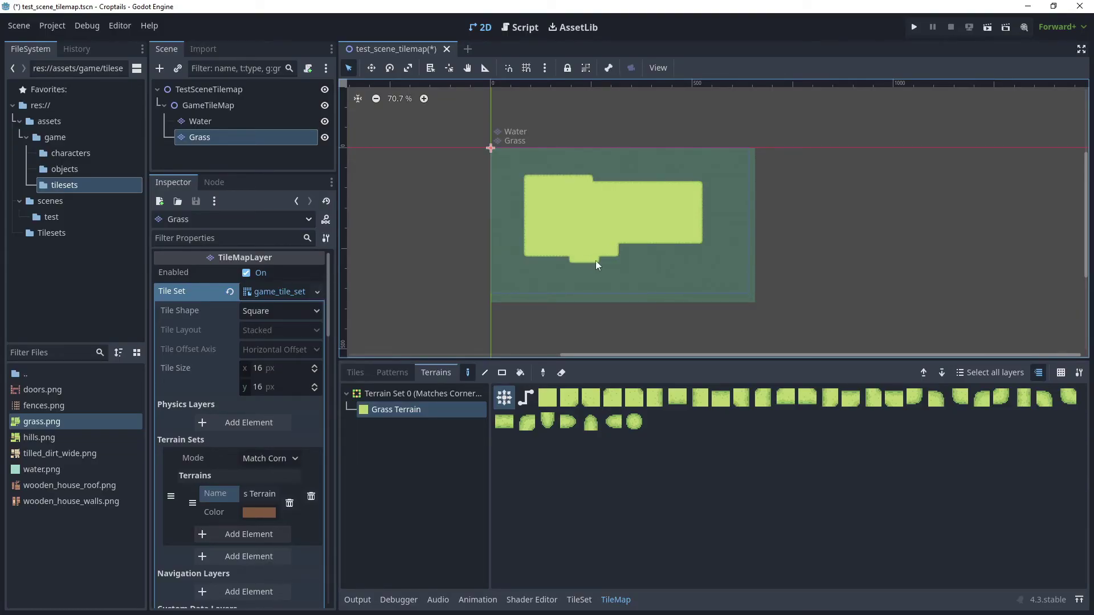
key(r)
drag(598, 261, 682, 276)
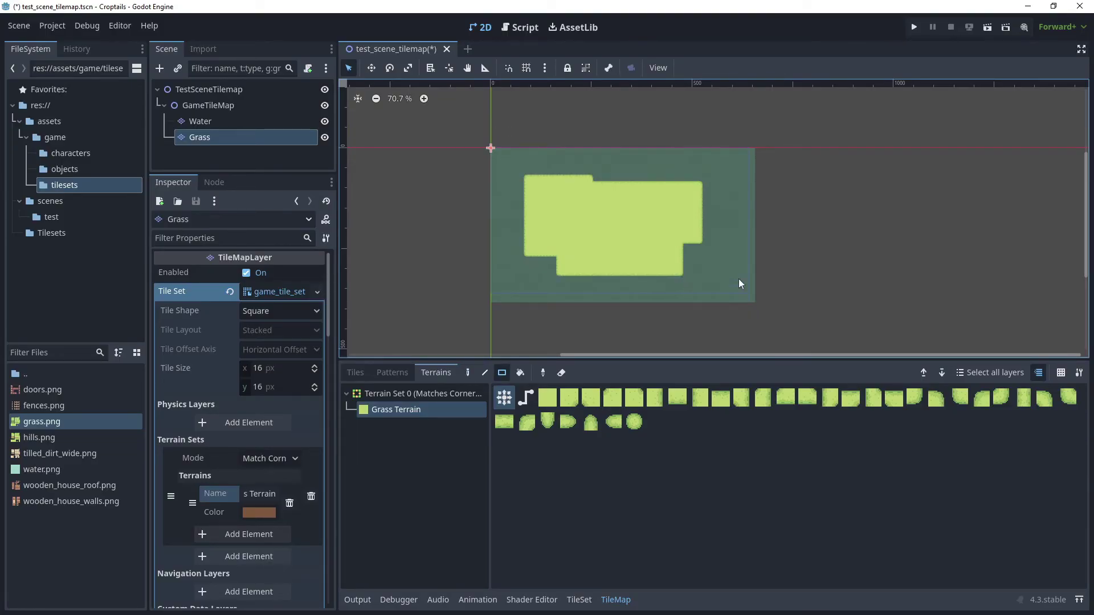
drag(675, 224, 723, 178)
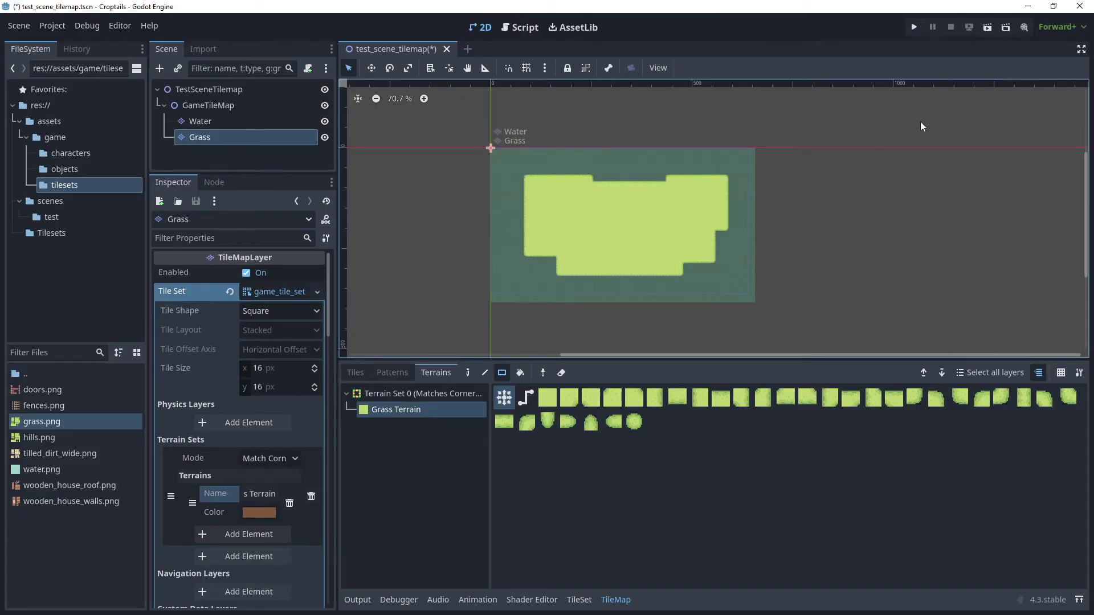
Step: Run the current scene to check the grass edges against the water, close it, and select the Water layer
click(988, 28)
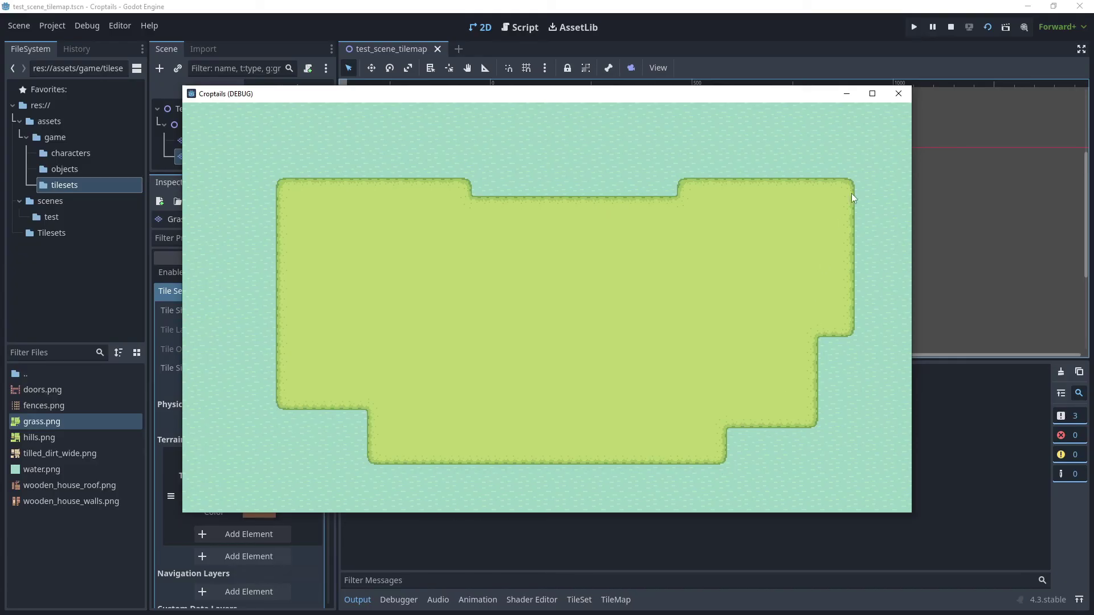
key(alt+F4)
click(207, 121)
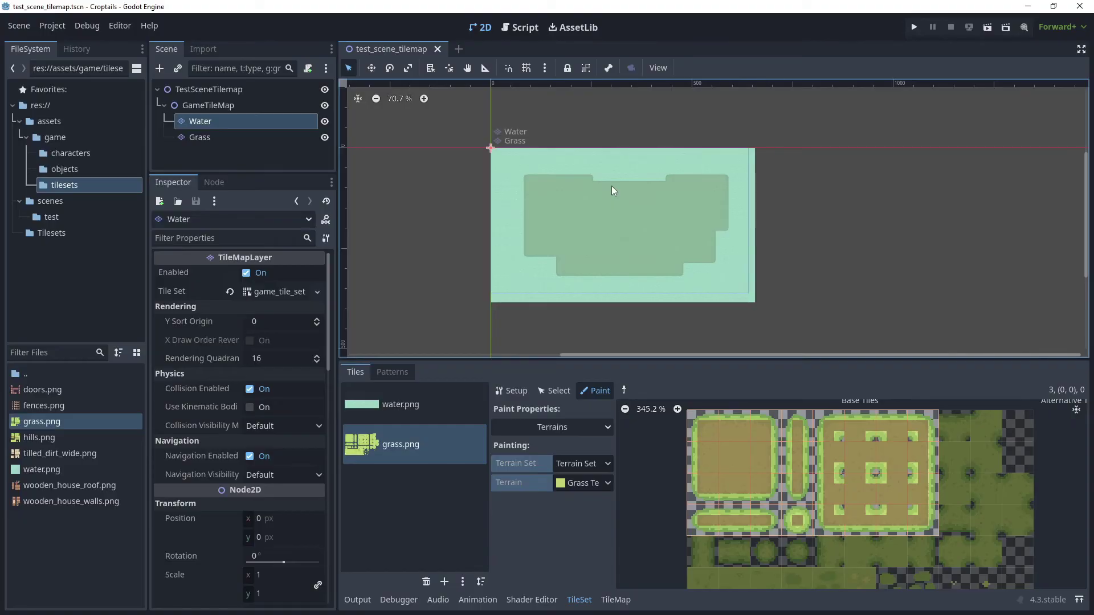
Step: Add a TileMapLayer node under GameTileMap and name it TilledDirt
drag(268, 174, 228, 250)
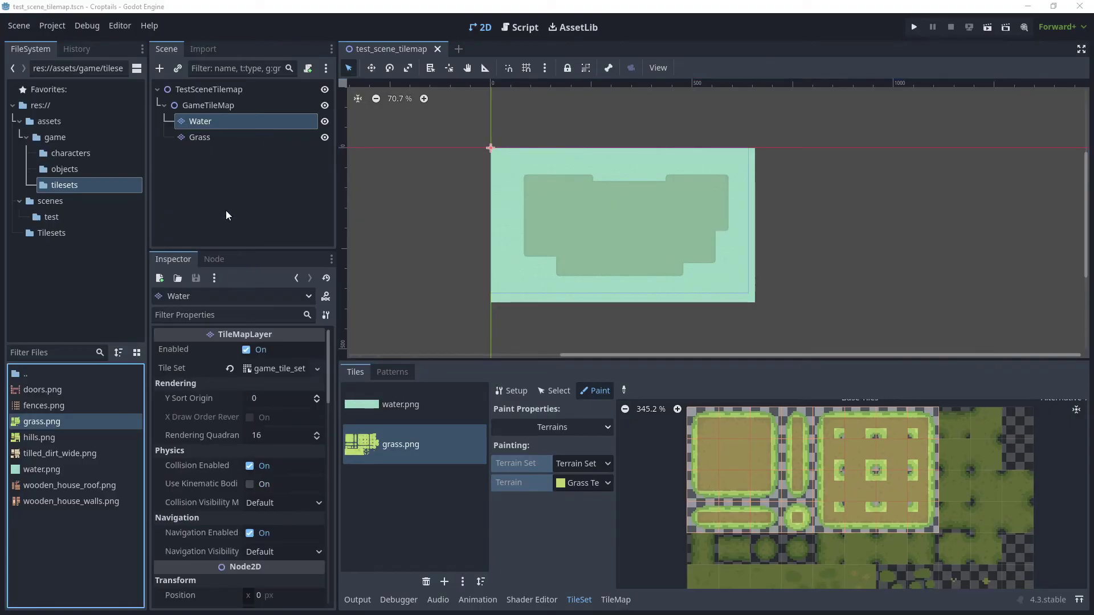
right_click(224, 103)
click(256, 106)
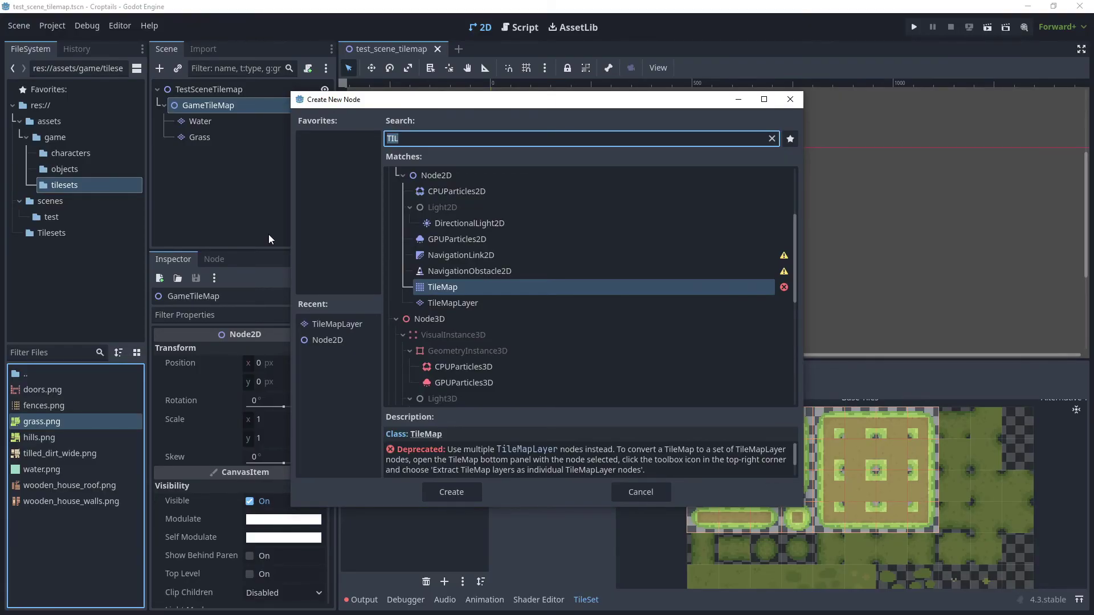
click(478, 302)
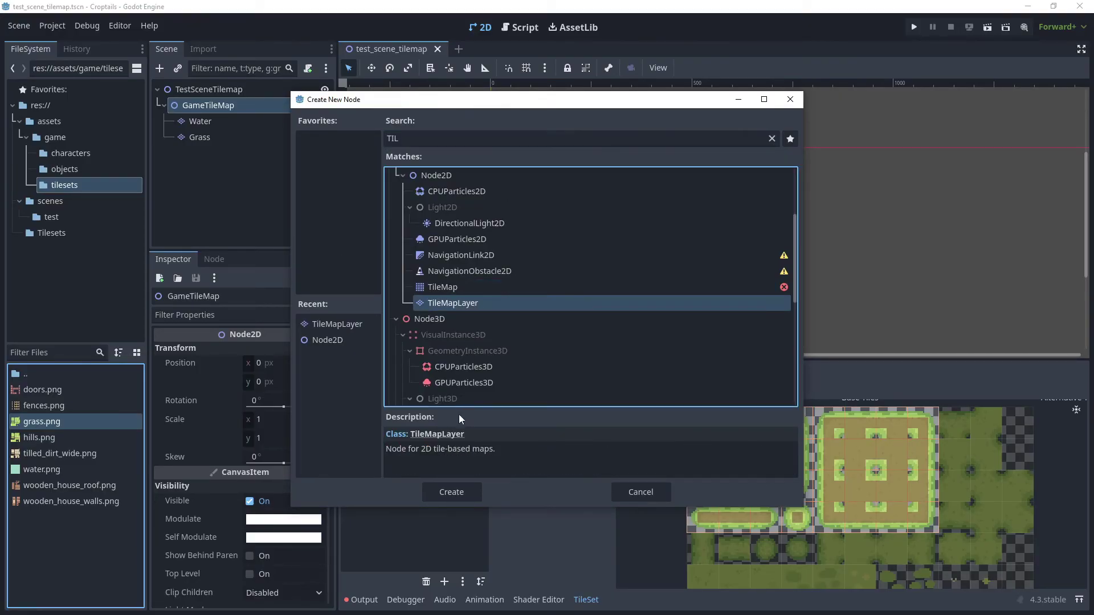
click(459, 493)
double_click(216, 155)
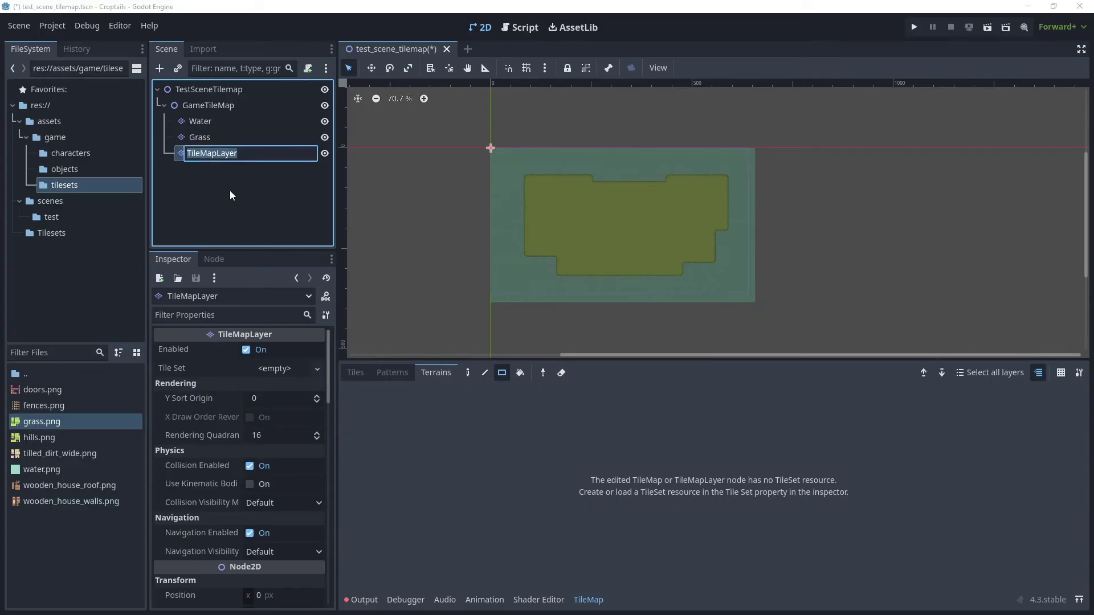
text(TilledDirt)
key(Return)
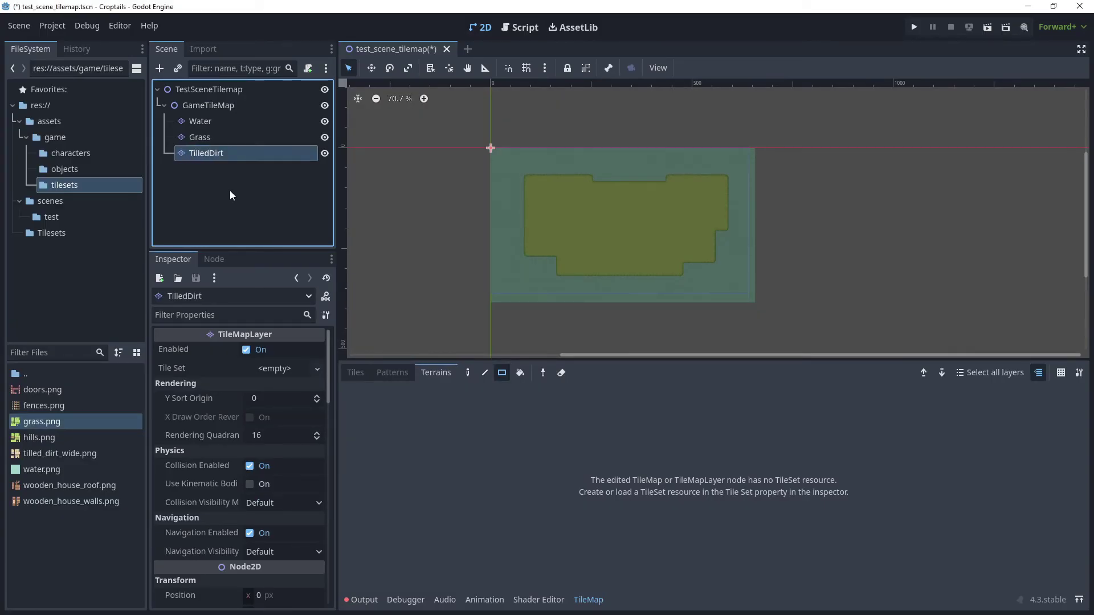
Step: Load the existing game_tile_set.tres as the TilledDirt layer's tile set
click(273, 368)
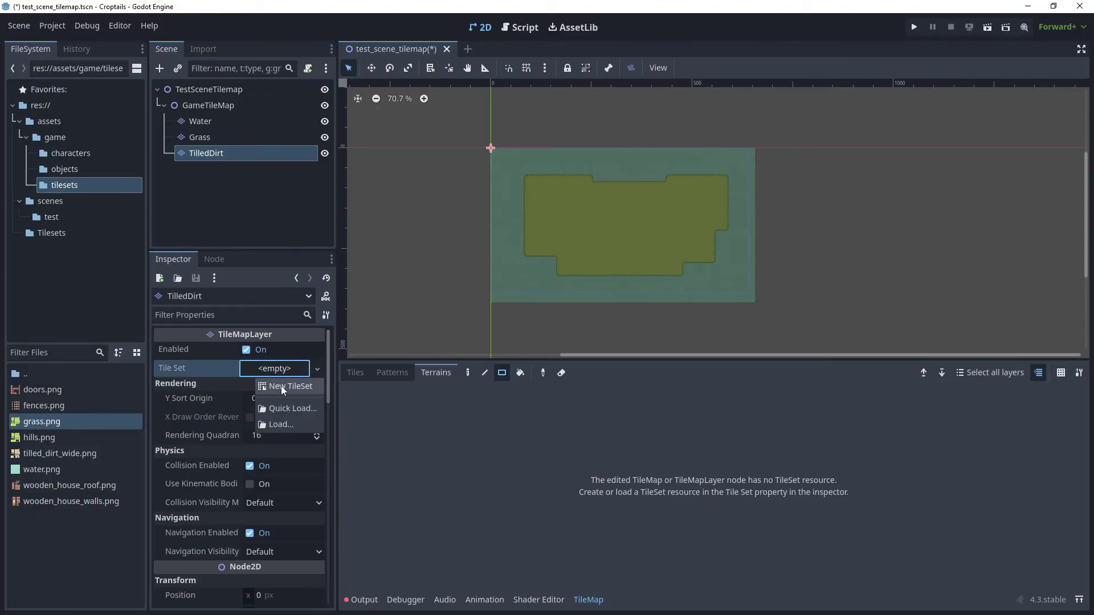
click(289, 410)
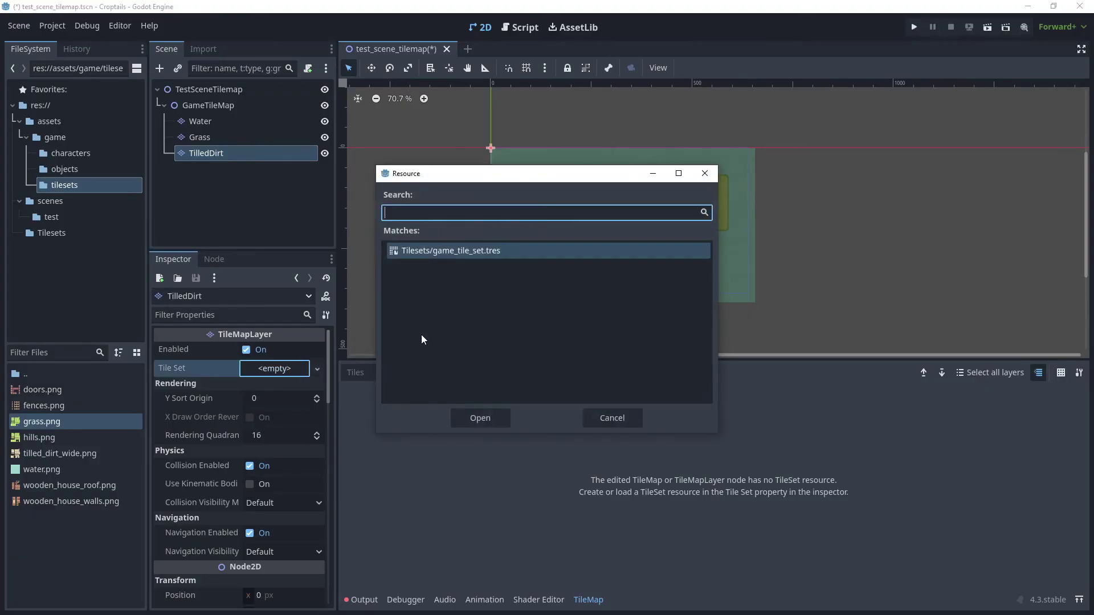
click(494, 419)
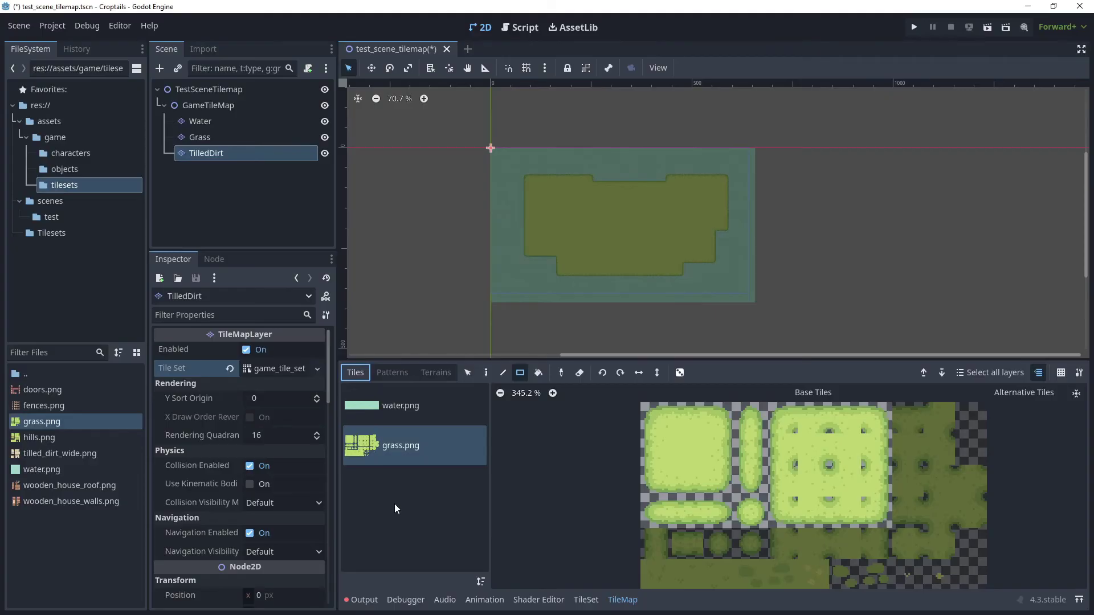
Step: Add tilled_dirt_wide.png as an atlas without automatic tiles and create tiles by hand over the first eight columns of its upper four rows
click(586, 600)
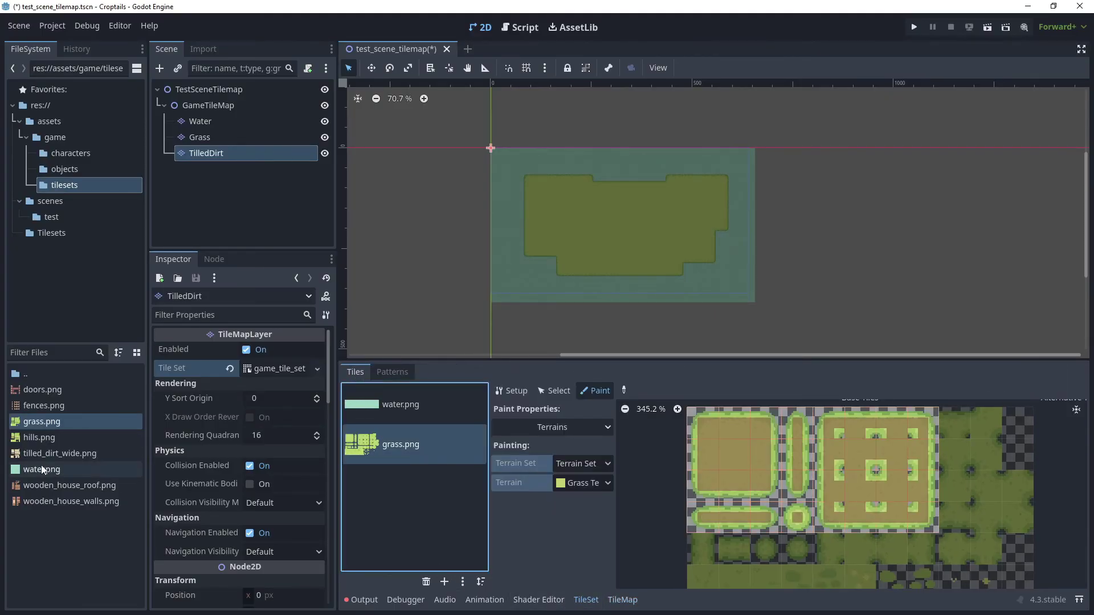
drag(53, 453, 384, 494)
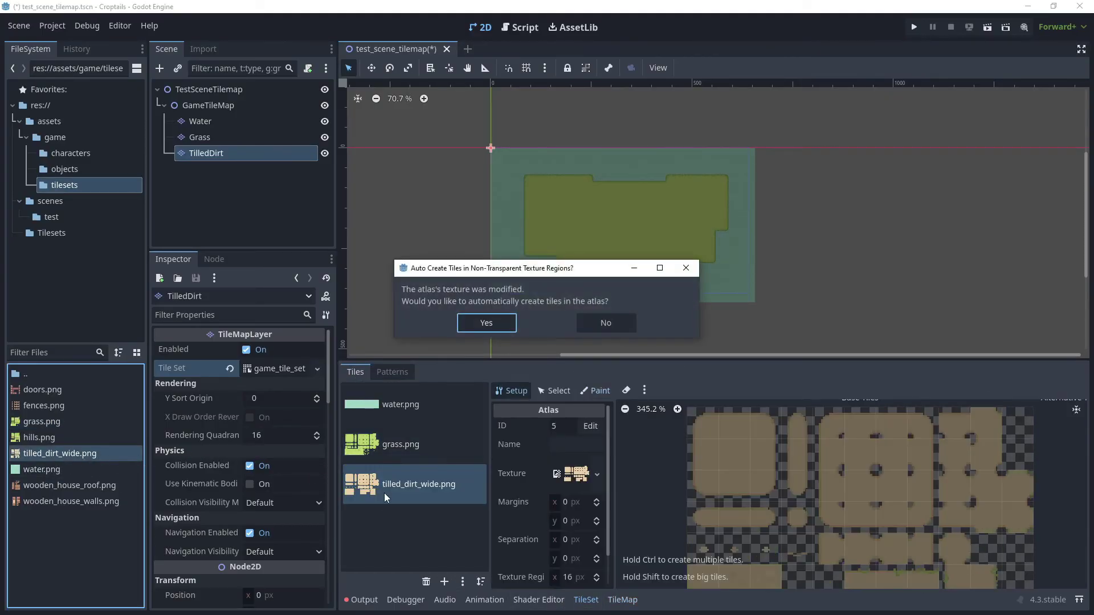
click(606, 323)
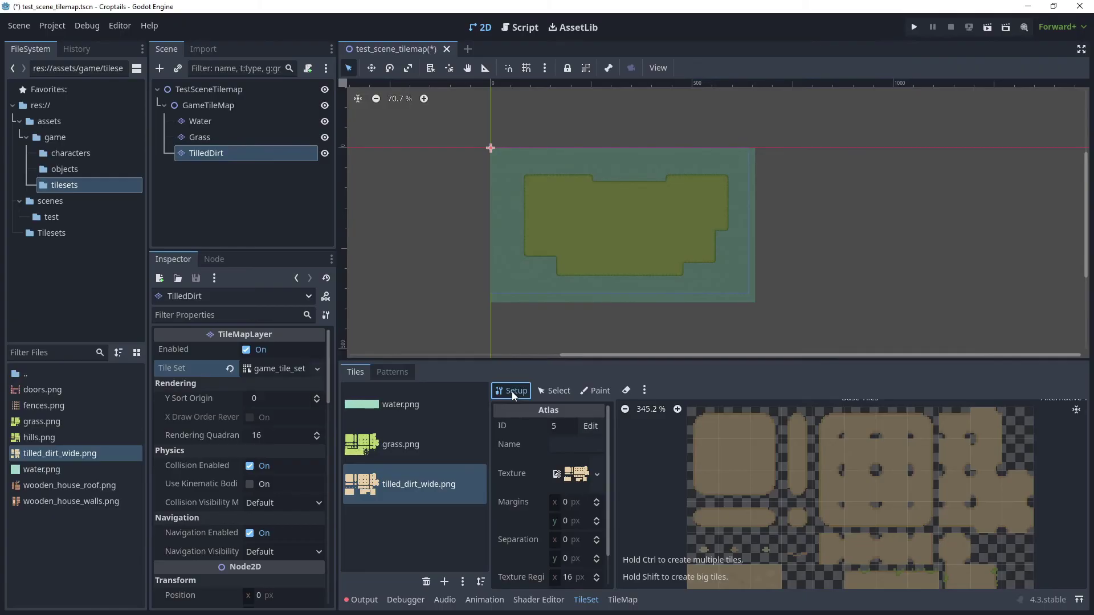
click(706, 425)
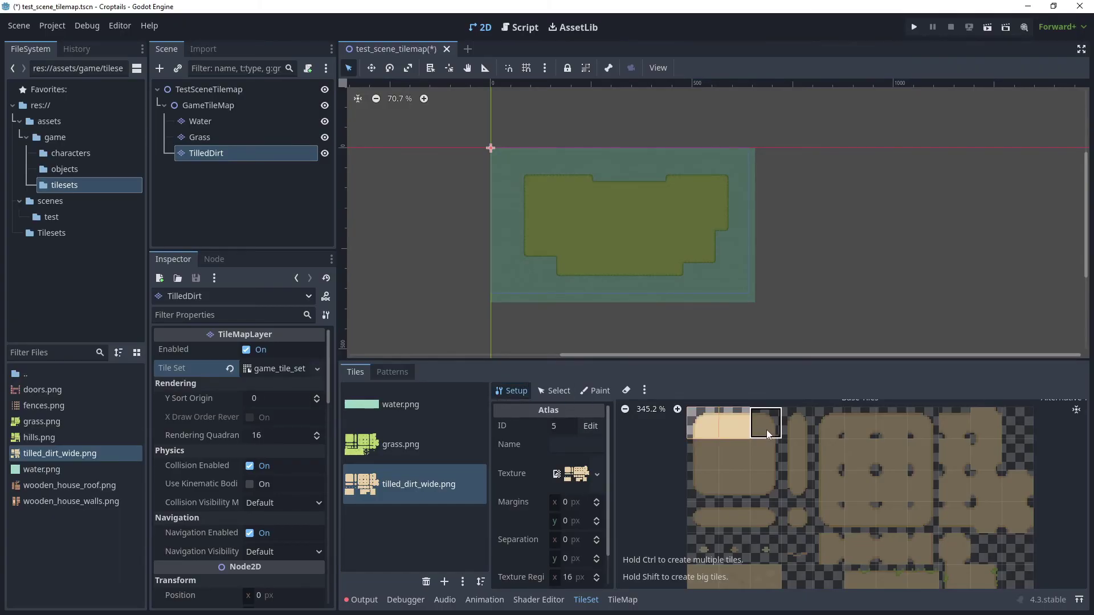
mouse_move(767, 430)
mouse_down()
mouse_move(696, 460)
mouse_move(777, 475)
mouse_move(851, 438)
mouse_move(919, 451)
mouse_move(871, 486)
mouse_move(853, 518)
mouse_move(713, 516)
mouse_up()
Step: Select the top-left tilled dirt tile to show its properties and enlarge the tile set editor
click(556, 391)
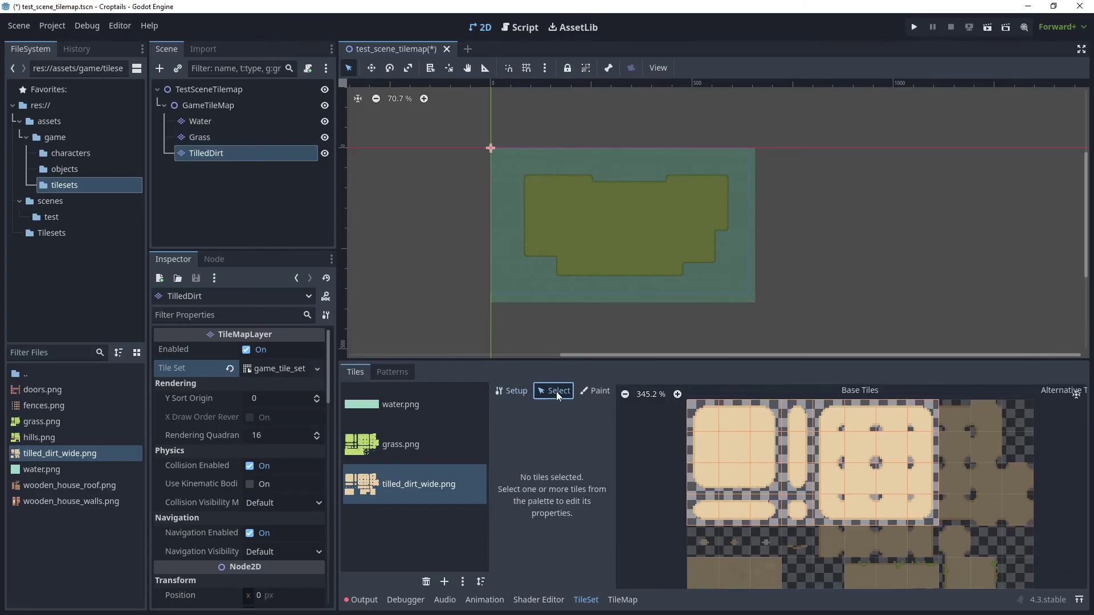
click(704, 419)
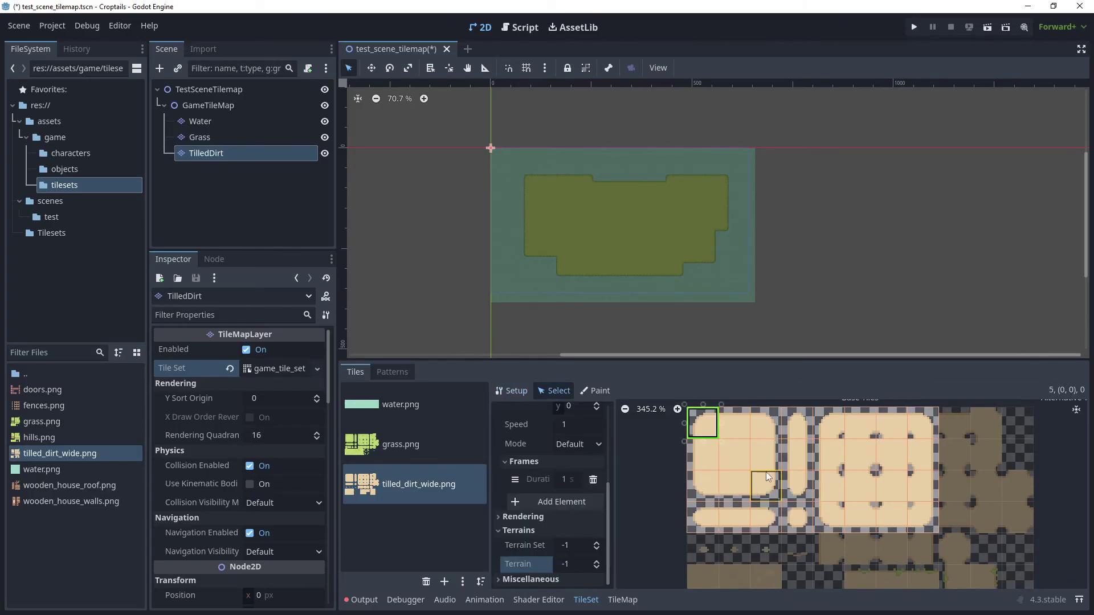
drag(670, 361, 668, 239)
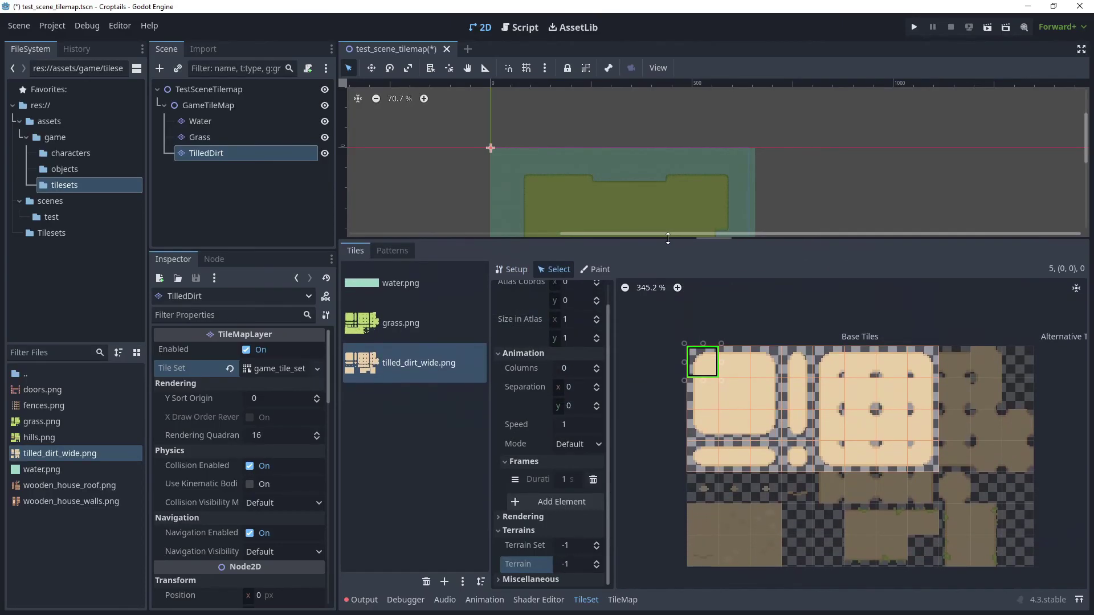
Step: Add a second terrain below Grass Terrain in the existing terrain set of TilledDirt's tile set
click(251, 372)
scroll(309, 471, down, 3)
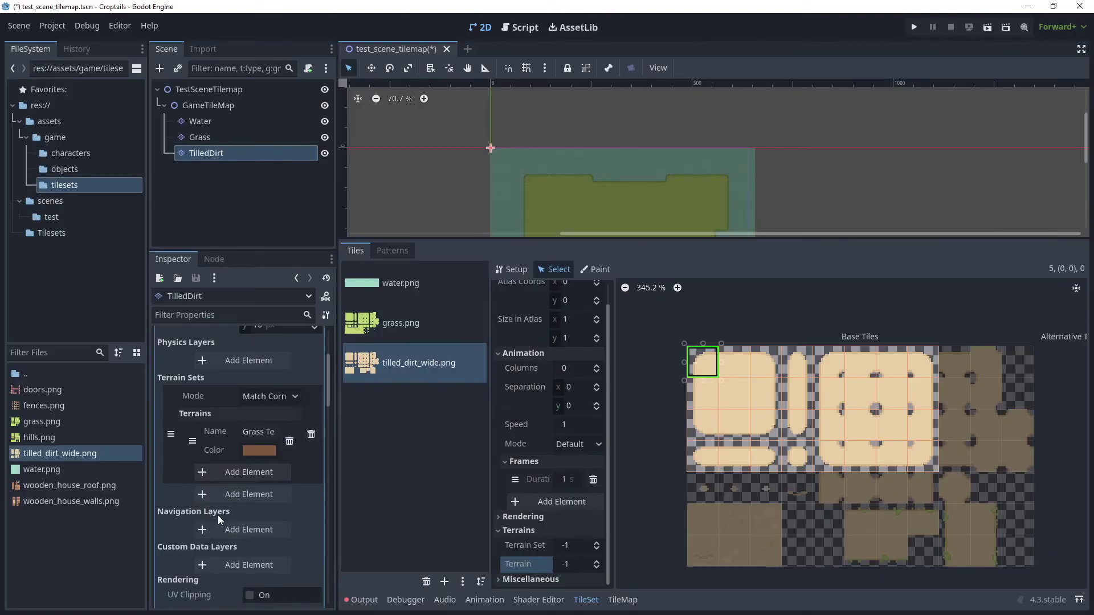
click(202, 474)
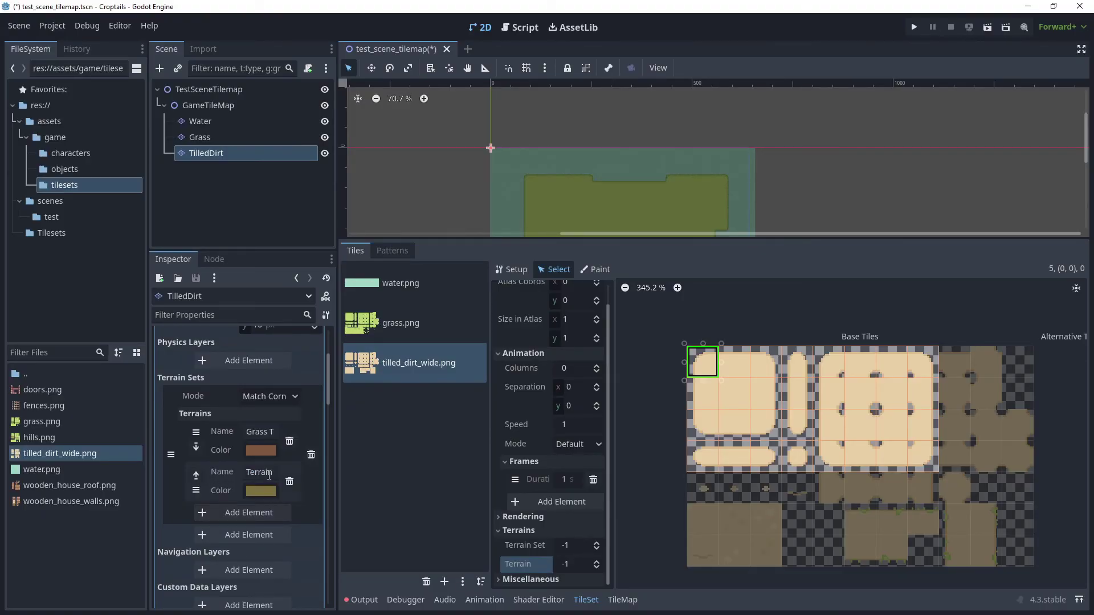
Step: Name the second terrain Tilled Dirt Terrain and change its colour to magenta
click(260, 473)
text(Ti)
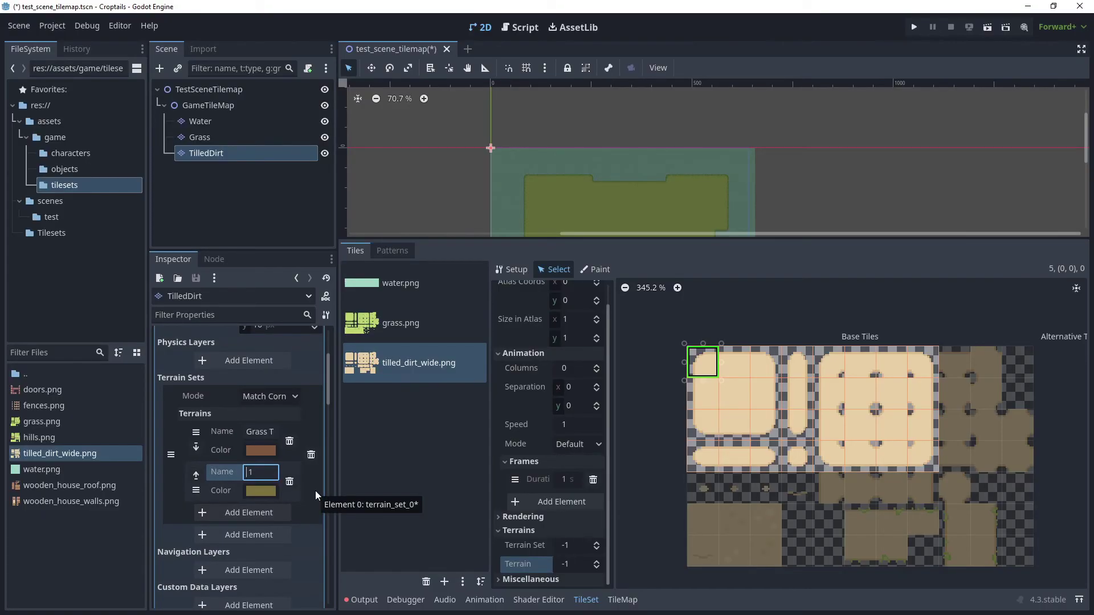
text(lled Dirt Ter)
text(rain)
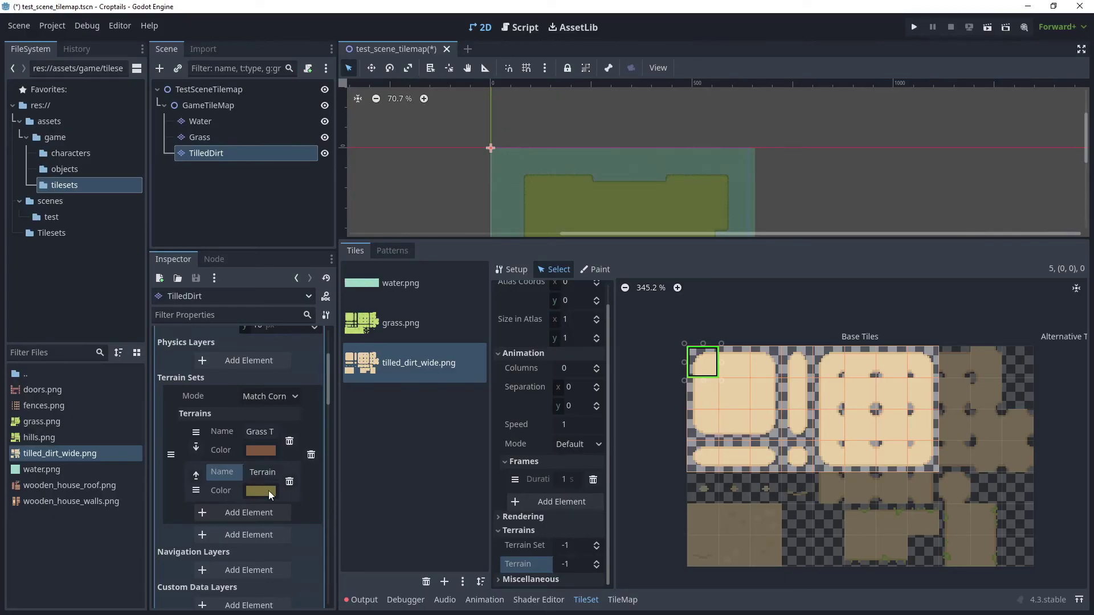
click(268, 491)
click(313, 220)
Step: Assign the top-left tilled dirt tile to terrain set 0 and terrain 1
click(698, 365)
click(596, 544)
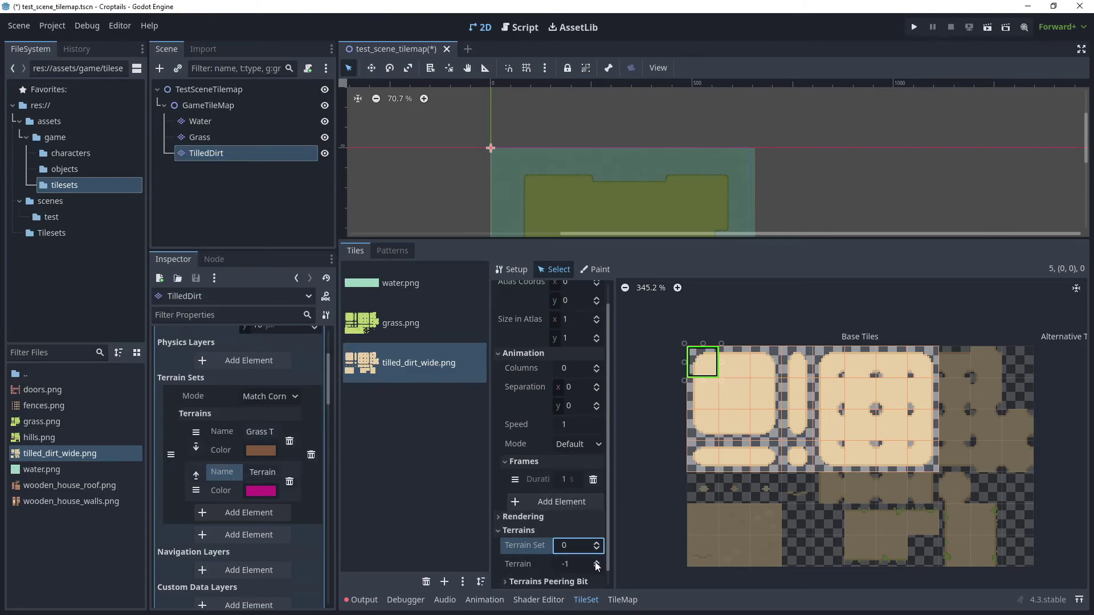
click(596, 562)
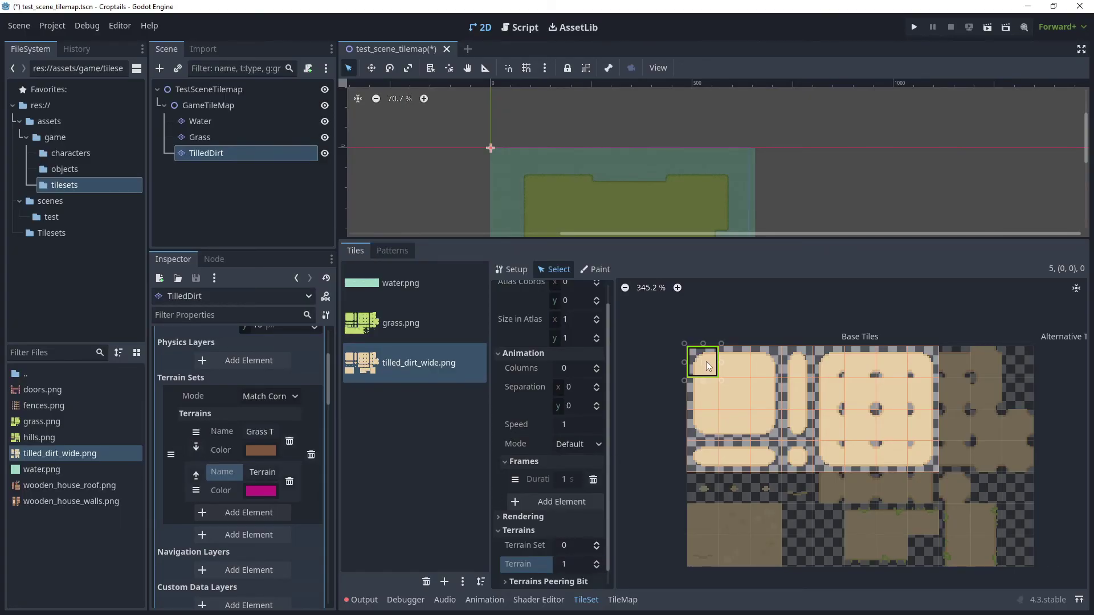
Step: Paint Tilled Dirt Terrain and its peering bits over all created tilled dirt tiles following their shapes, and save the scene
click(595, 270)
click(586, 362)
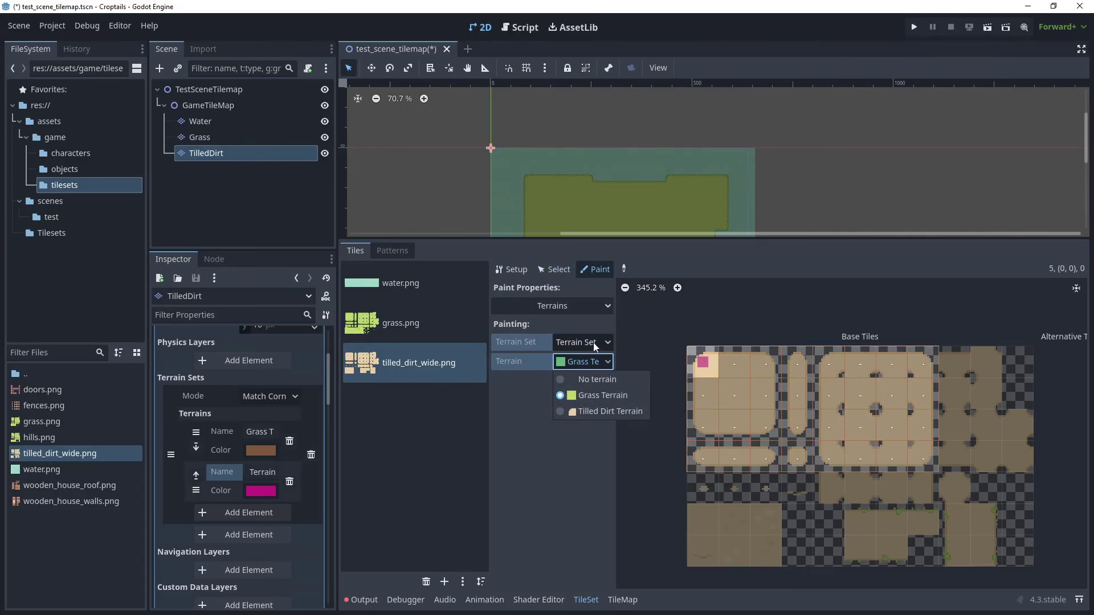
click(584, 410)
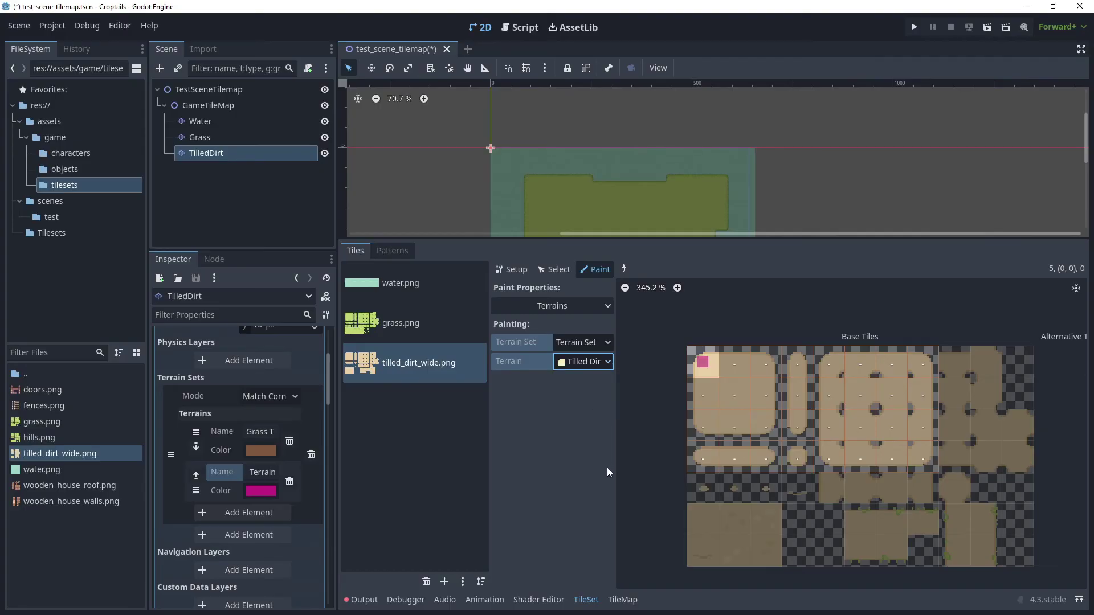
mouse_move(734, 364)
mouse_down()
mouse_move(771, 369)
mouse_move(713, 365)
mouse_move(733, 400)
mouse_move(714, 416)
mouse_move(771, 429)
mouse_move(725, 368)
mouse_move(764, 368)
mouse_move(764, 399)
mouse_move(723, 430)
mouse_move(709, 381)
mouse_move(722, 417)
mouse_move(801, 393)
mouse_move(797, 365)
mouse_move(802, 459)
mouse_move(708, 460)
mouse_move(741, 460)
mouse_move(828, 387)
mouse_move(911, 369)
mouse_move(921, 448)
mouse_move(830, 439)
mouse_move(898, 432)
mouse_move(833, 367)
mouse_move(911, 365)
mouse_move(921, 440)
mouse_move(893, 460)
mouse_move(835, 458)
mouse_move(824, 368)
mouse_move(838, 441)
mouse_move(875, 381)
mouse_move(884, 395)
mouse_move(865, 371)
mouse_move(899, 370)
mouse_move(869, 429)
mouse_move(840, 424)
mouse_move(858, 447)
mouse_move(872, 426)
mouse_move(917, 431)
mouse_move(901, 417)
mouse_move(892, 456)
mouse_up()
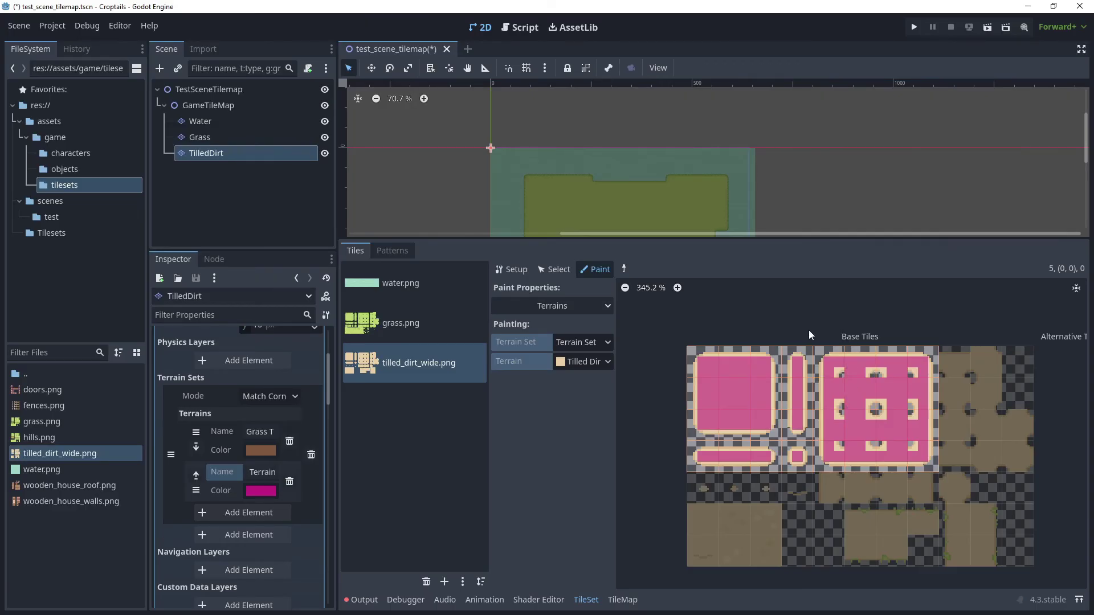
key(ctrl+s)
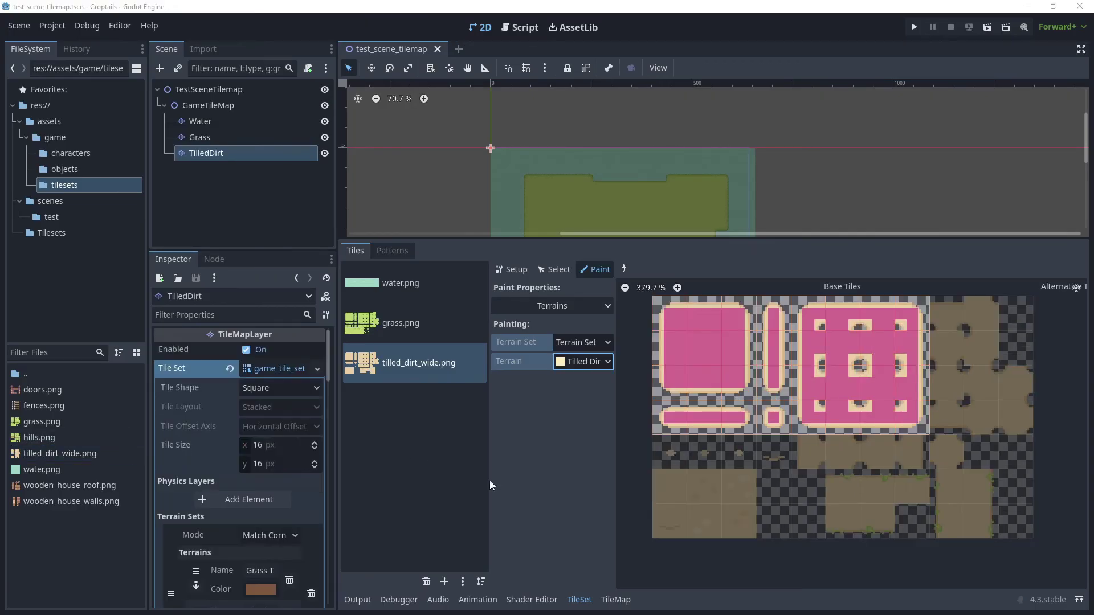
Step: Paint two separate rectangular patches of Tilled Dirt Terrain on the grass island in the TilledDirt layer
click(621, 603)
drag(629, 242, 610, 331)
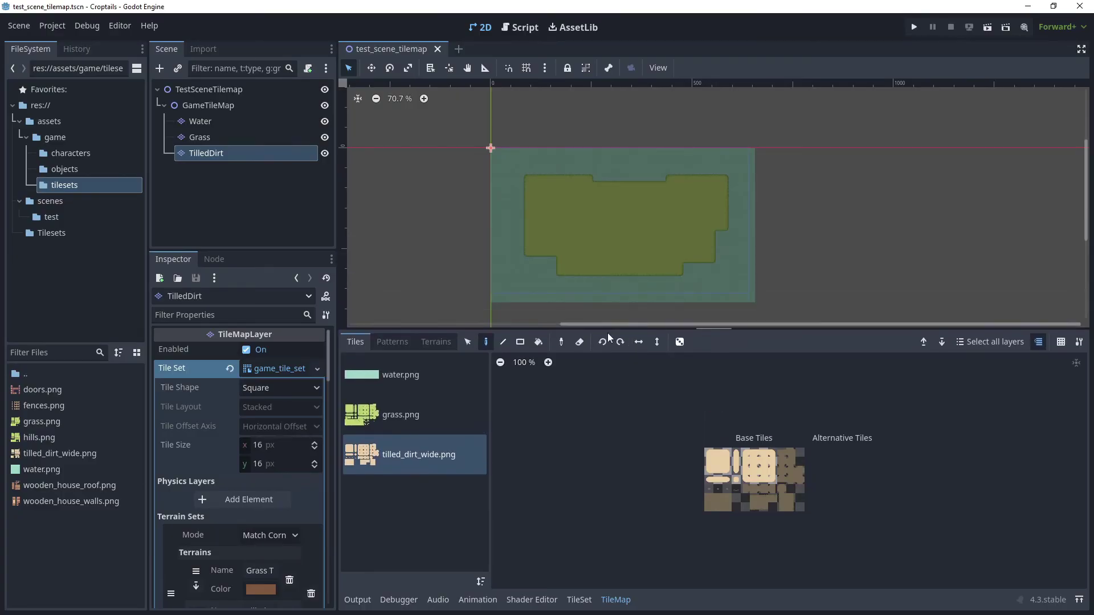
click(436, 341)
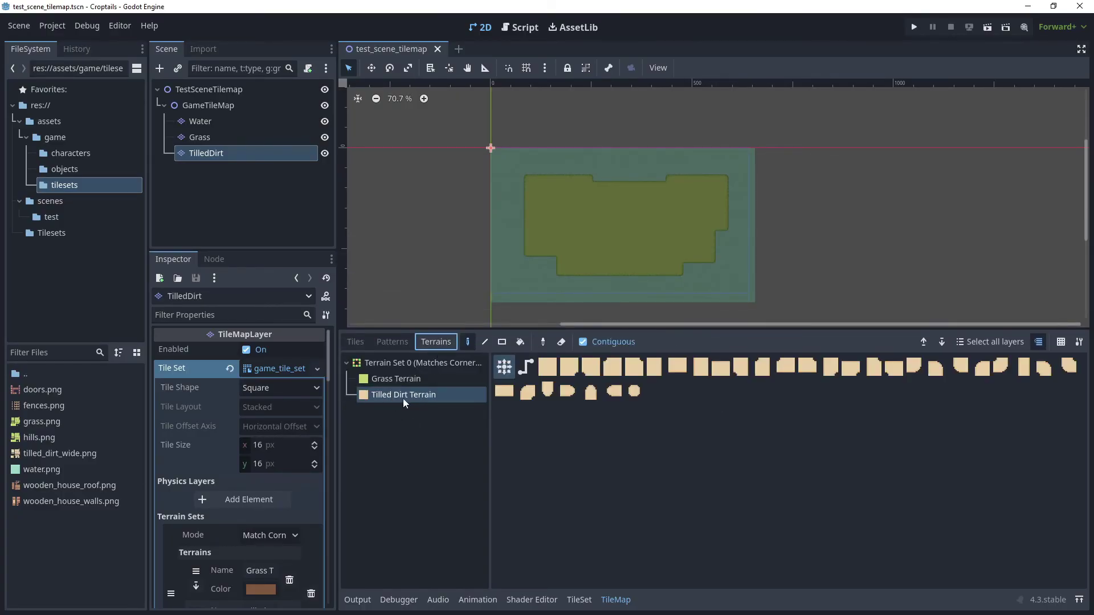
click(450, 388)
click(468, 343)
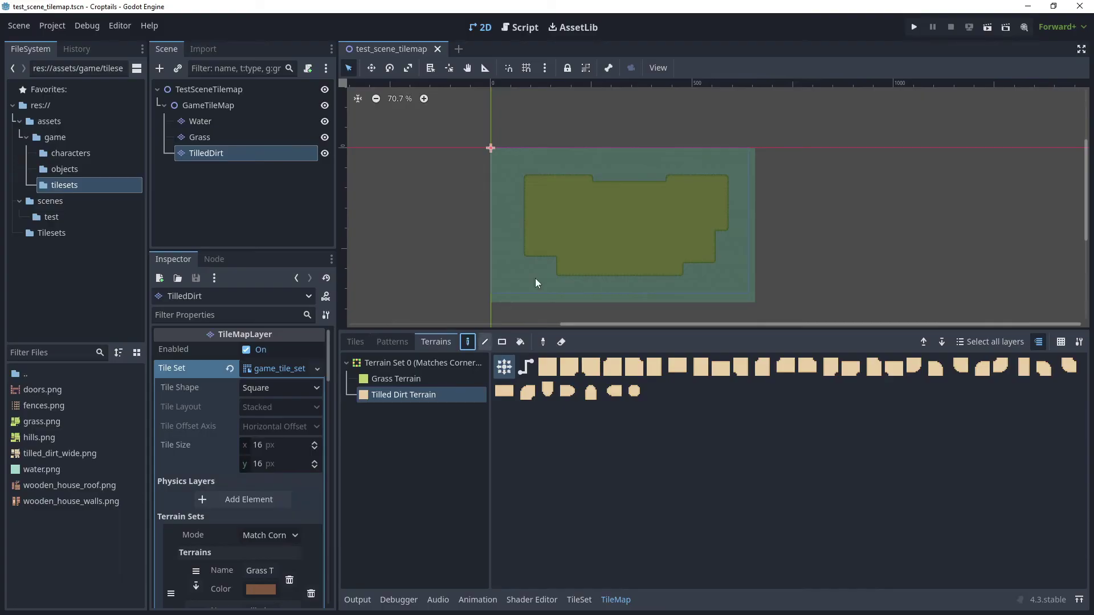
scroll(576, 219, up, 7)
scroll(555, 219, up, 3)
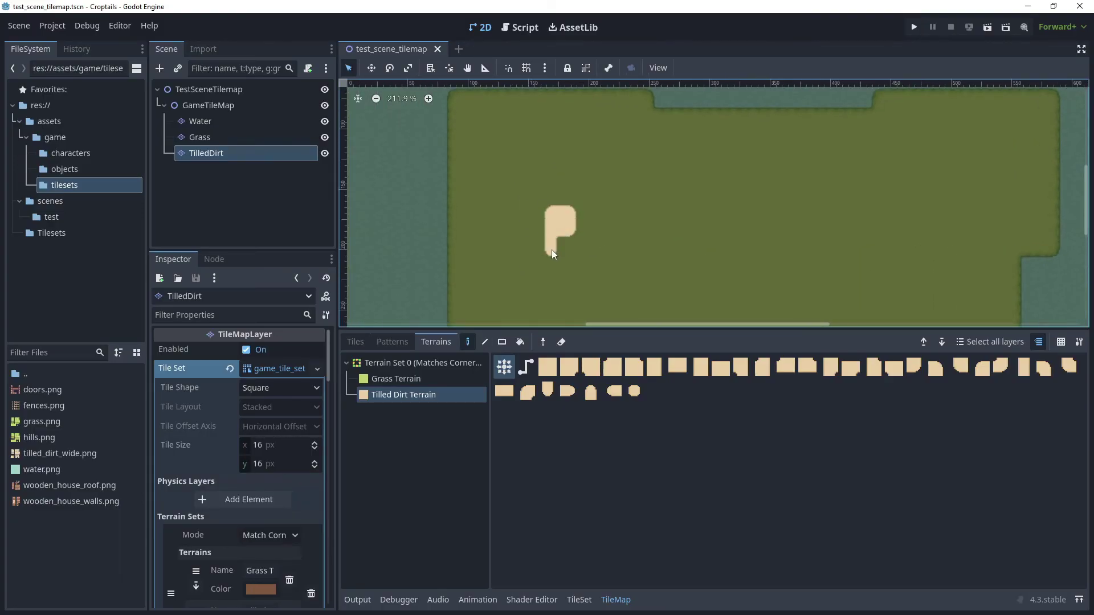
click(554, 267)
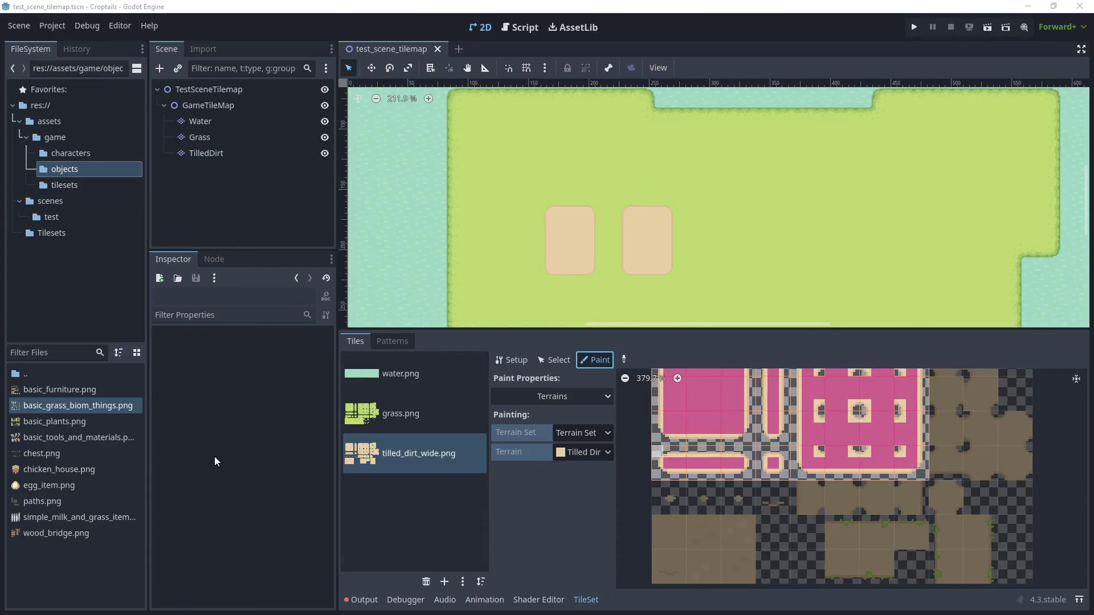
Step: Add a TileMapLayer node under GameTileMap and name it Nature
right_click(223, 104)
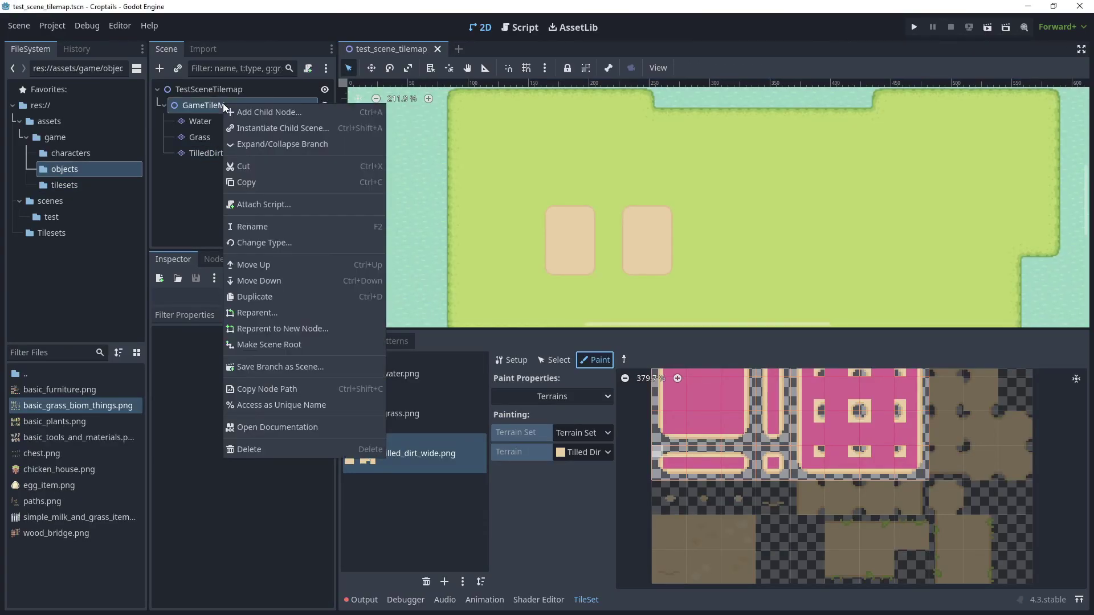
click(286, 118)
click(453, 304)
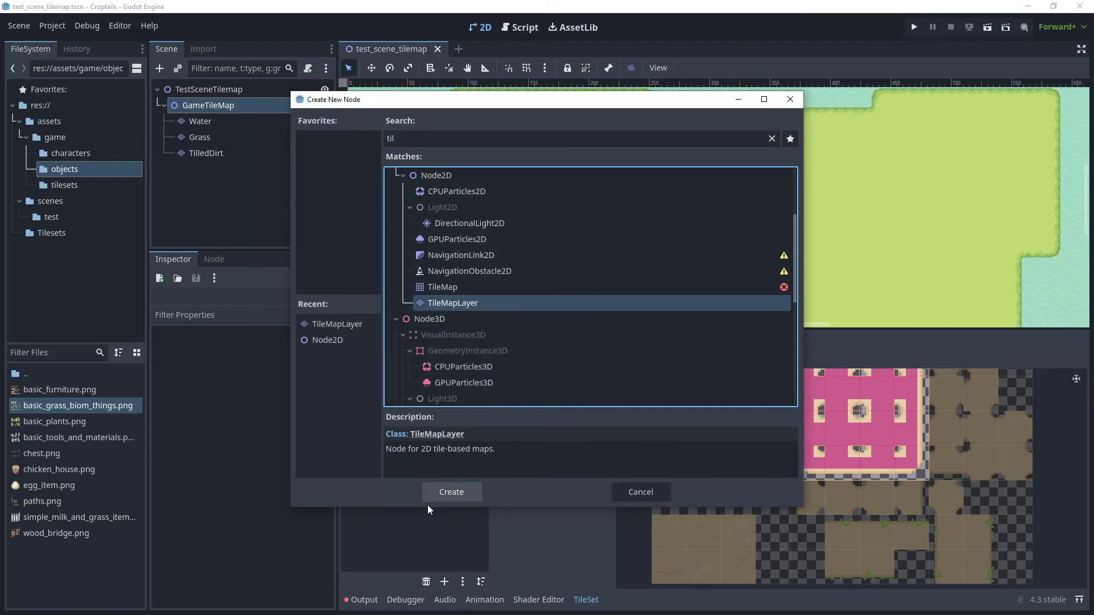
click(451, 492)
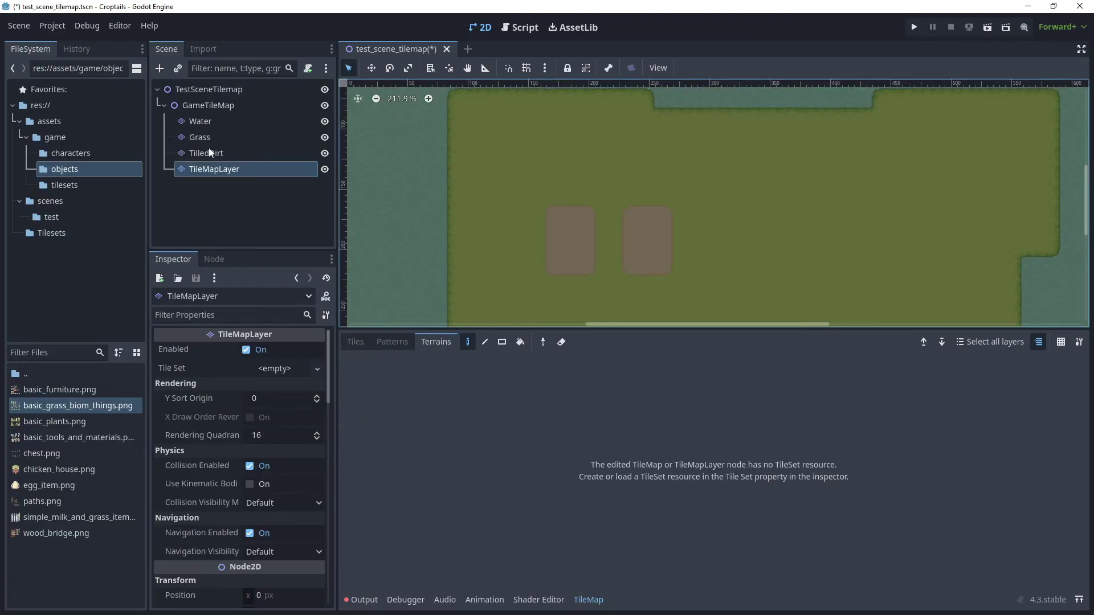
key(F2)
text(Nature)
key(Return)
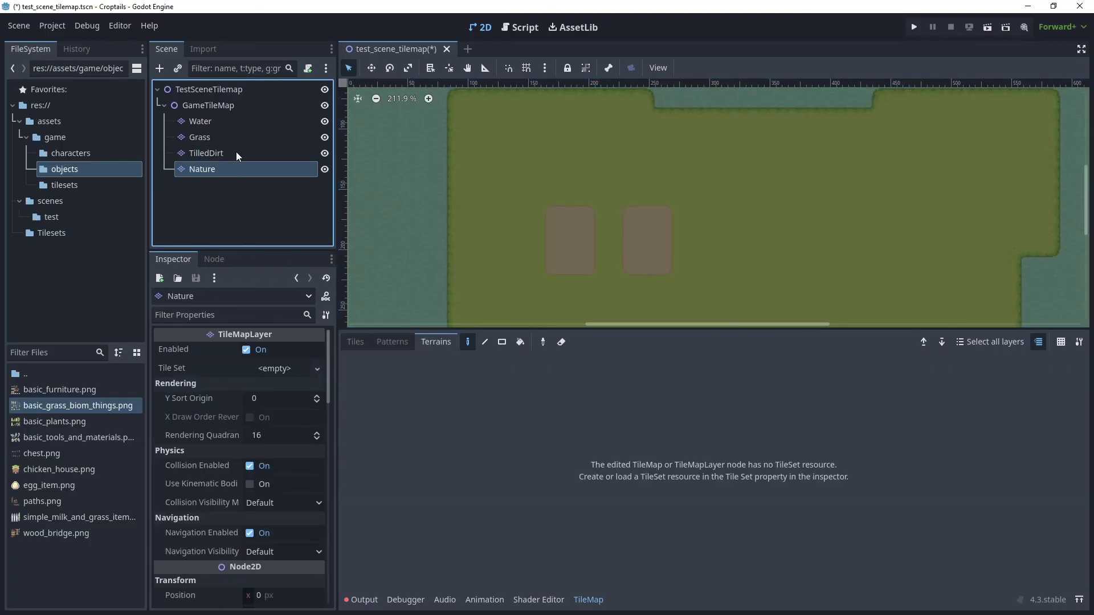
Step: Load the existing game_tile_set.tres as the Nature layer's tile set
click(270, 370)
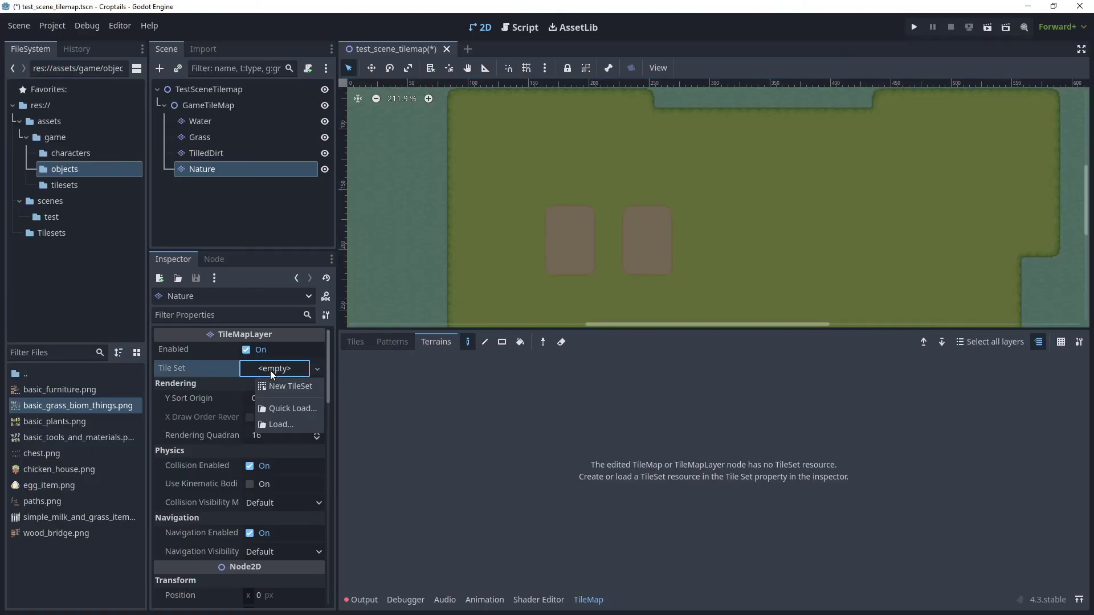
click(293, 411)
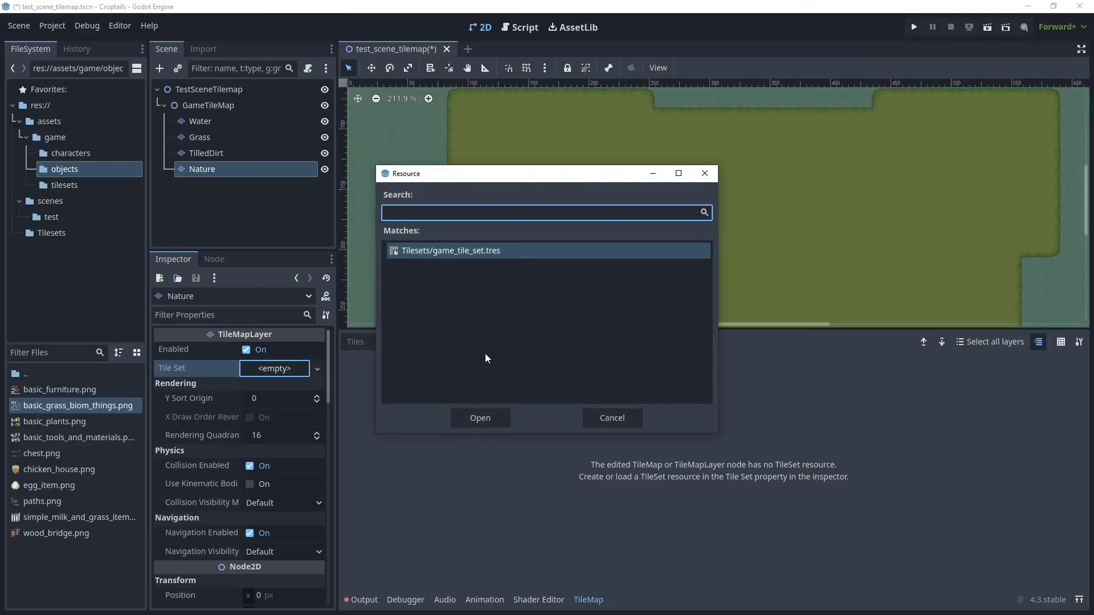
click(480, 419)
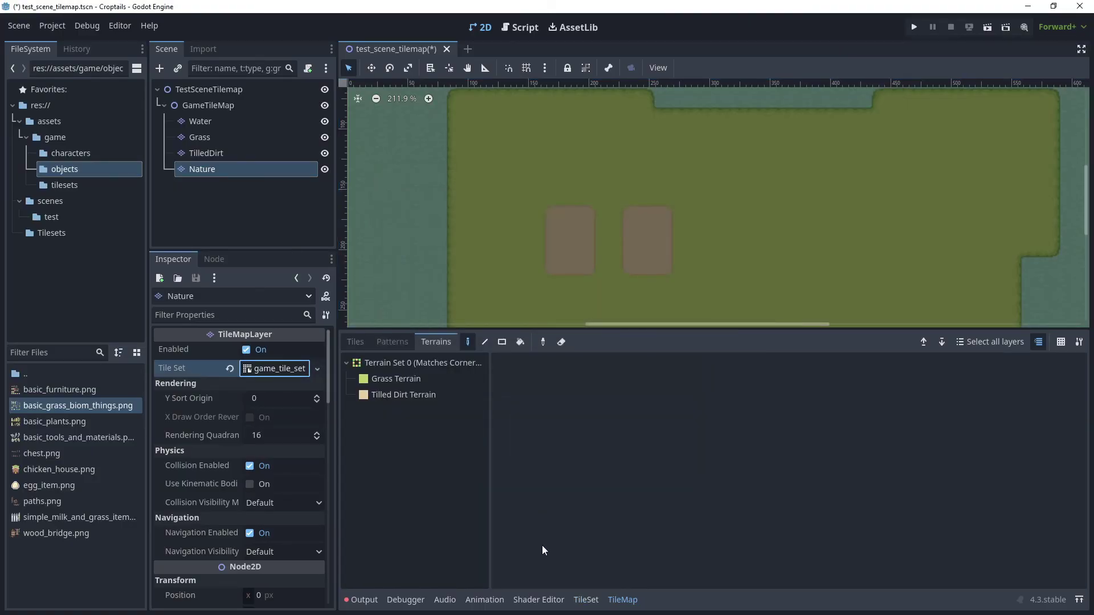
Step: Add basic_grass_biom_things.png from the objects folder to the tile set as an atlas without automatic tiles
click(586, 601)
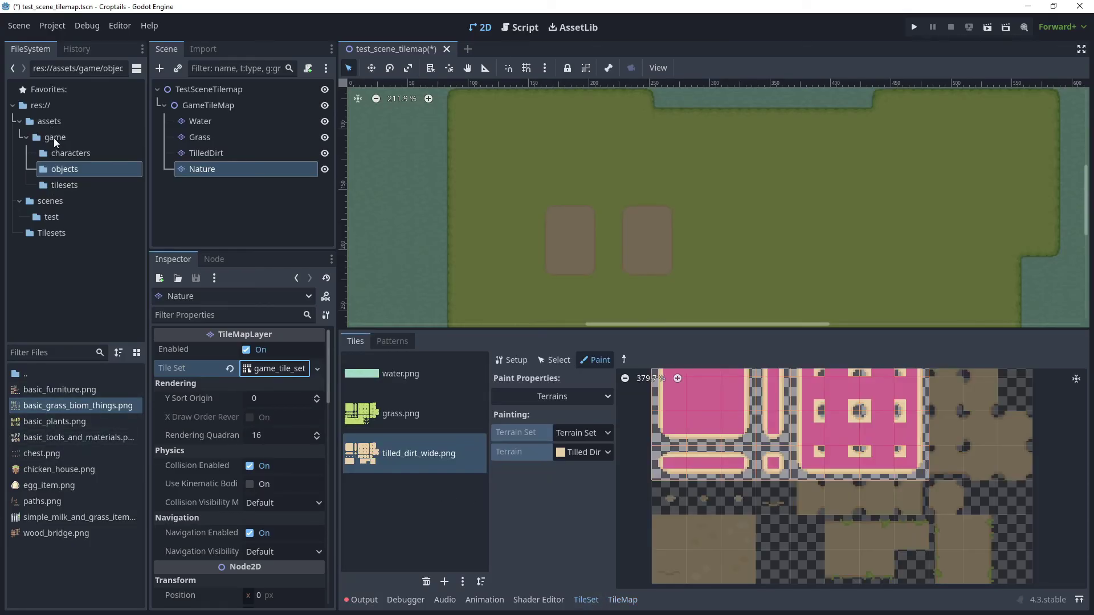
click(49, 138)
click(62, 169)
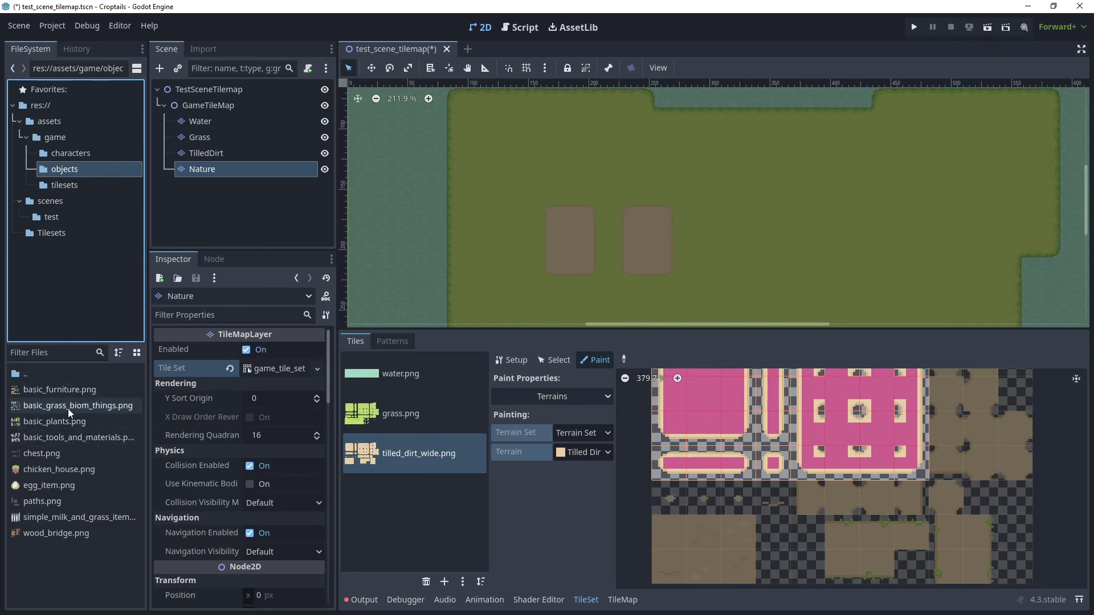
drag(60, 407, 386, 520)
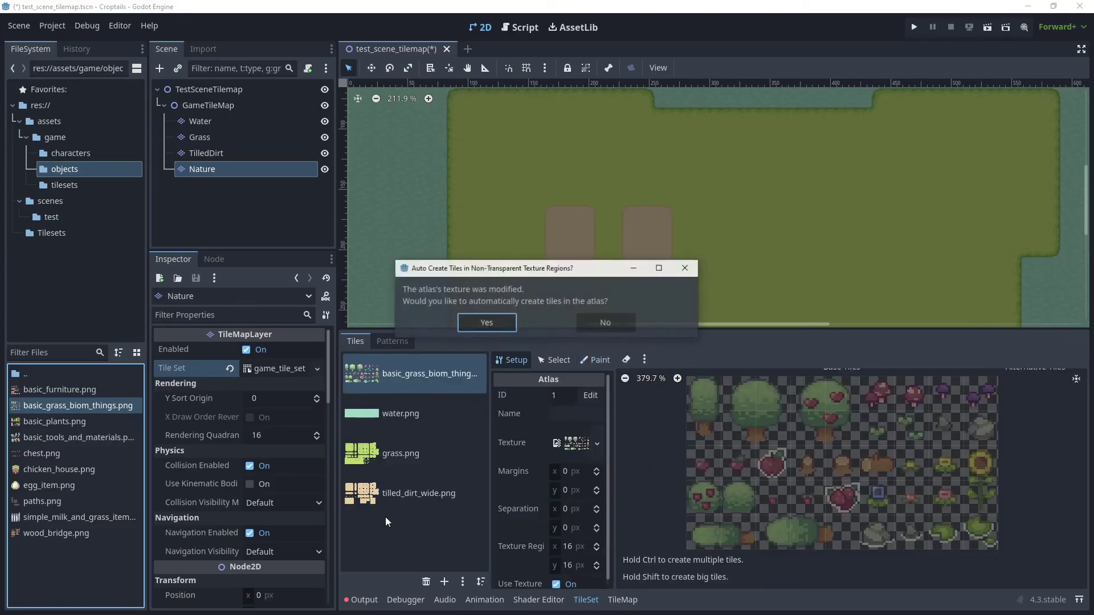
click(618, 323)
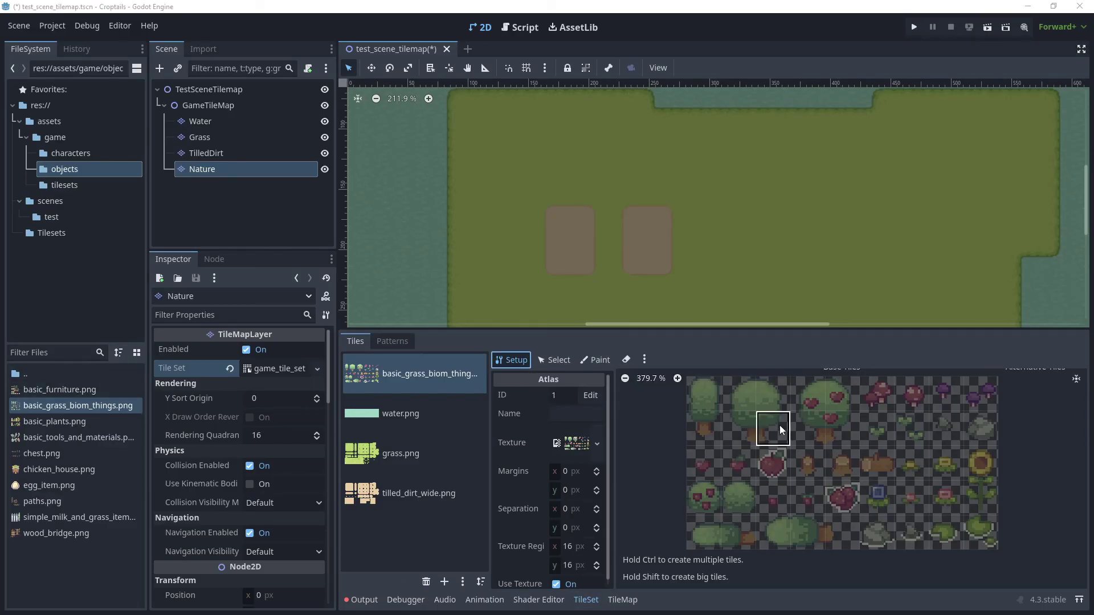
Step: Create single tiles for the mushrooms, small plants and stones in the last four columns of the atlas's upper two rows
click(880, 395)
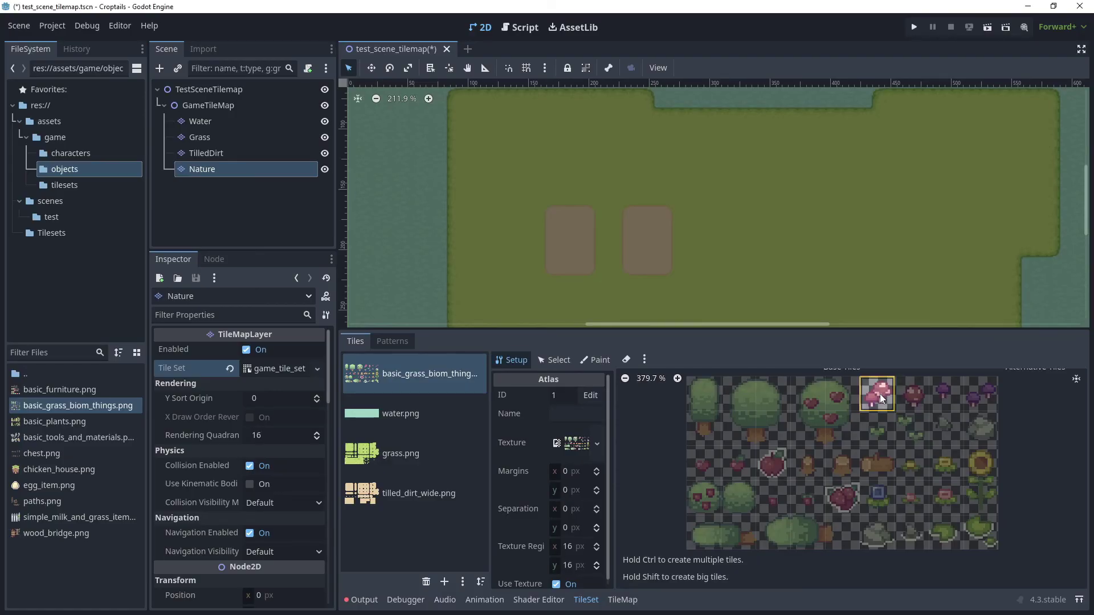
click(950, 397)
click(982, 398)
click(878, 428)
click(912, 428)
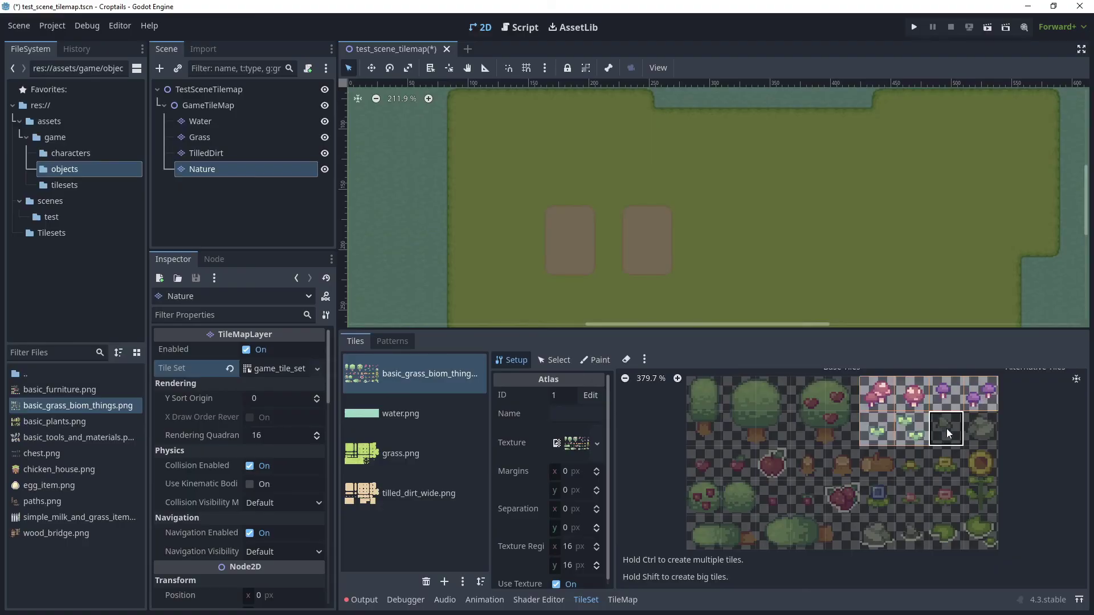
click(977, 433)
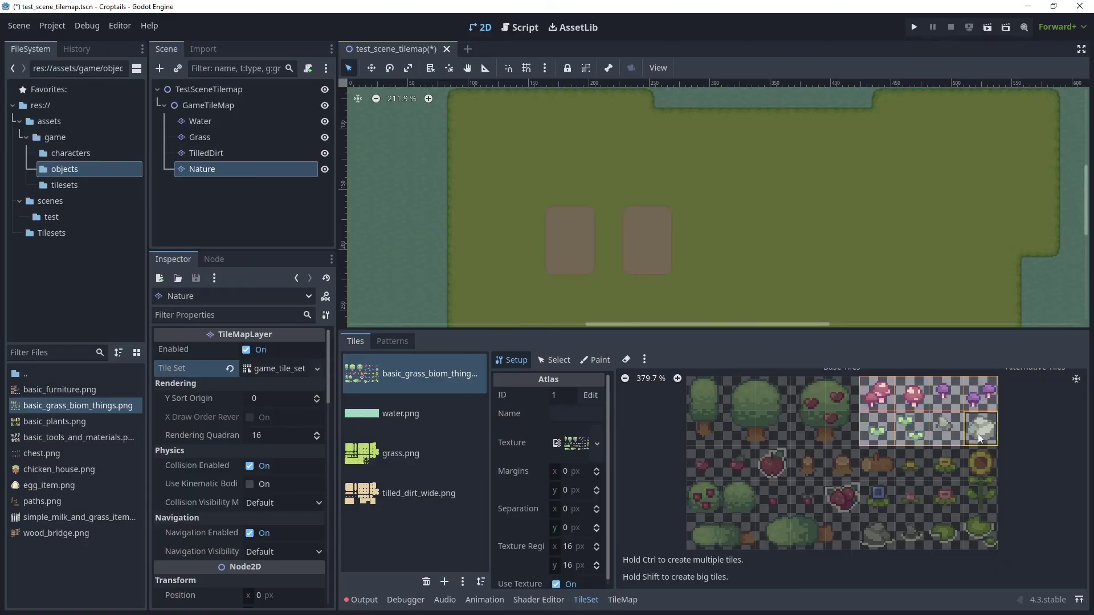
Step: Create single tiles for the stumps, log, small flowers, and the rocks and leafy plants in the atlas's lower three rows
click(812, 467)
click(847, 466)
click(875, 464)
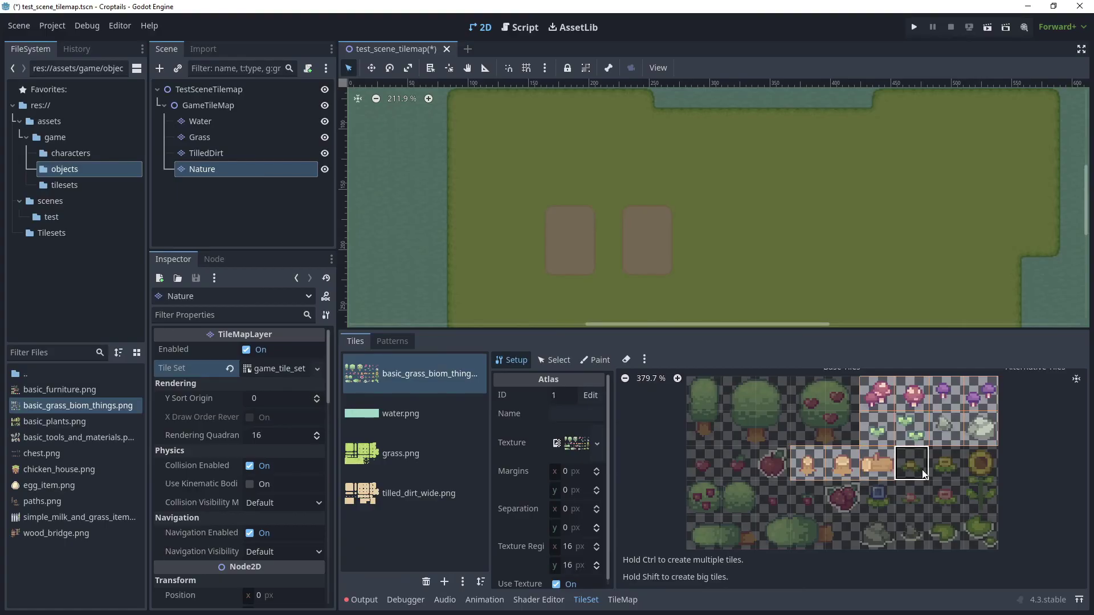
mouse_move(944, 473)
mouse_down()
mouse_move(906, 499)
mouse_move(881, 533)
mouse_up()
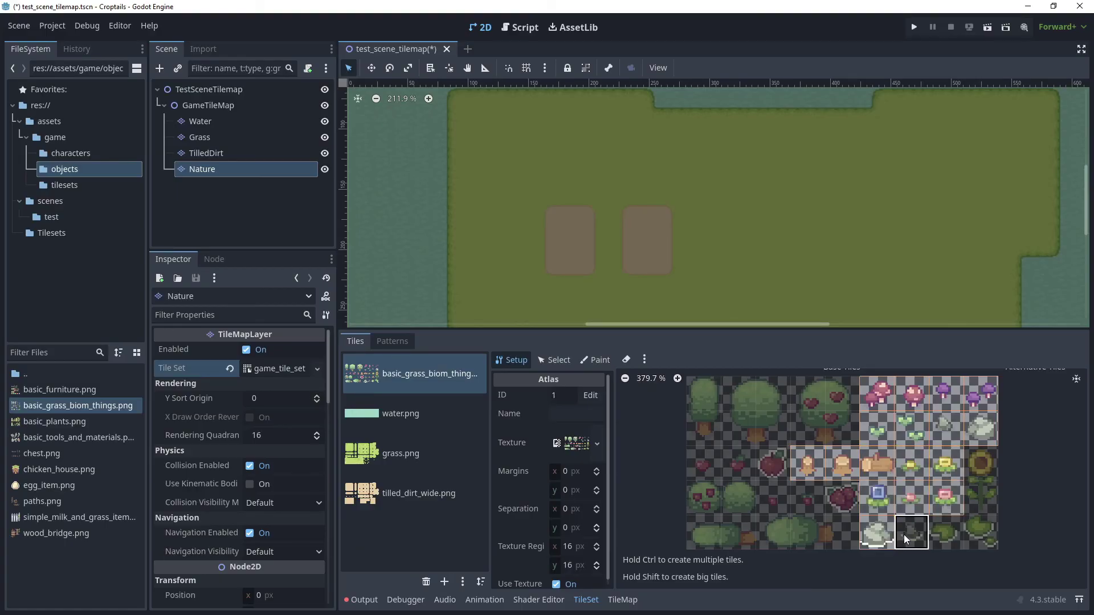
click(945, 536)
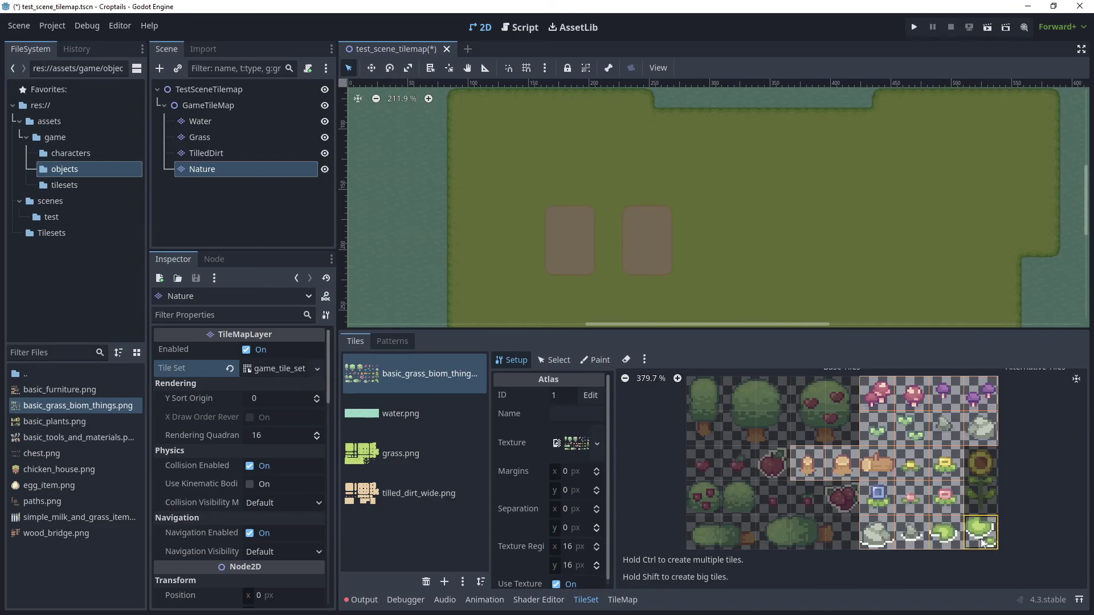
click(989, 536)
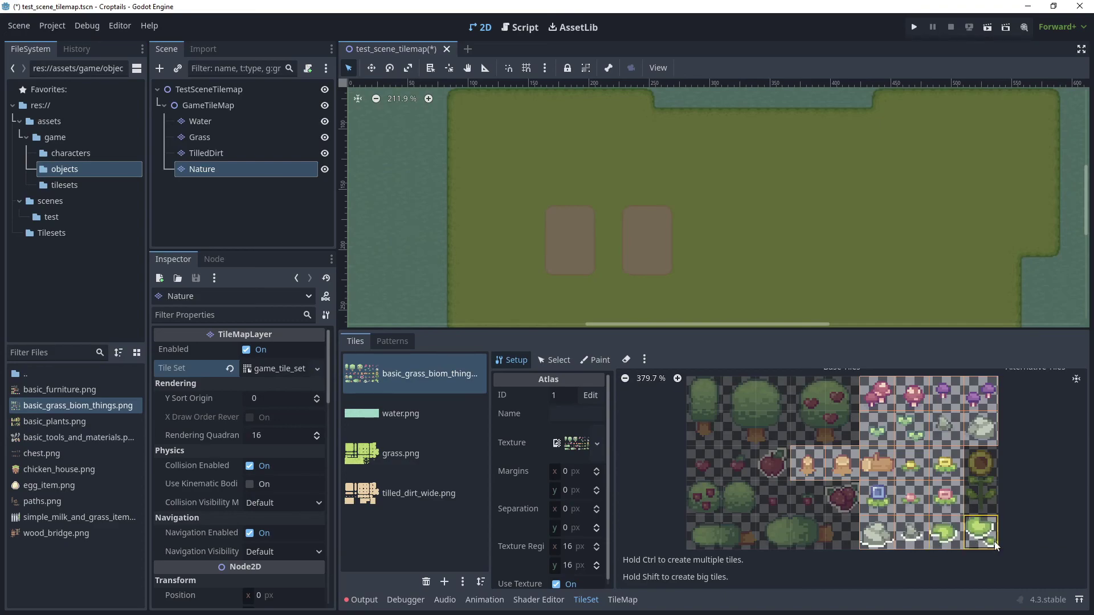
Step: Create a 1×2 sunflower tile, a 2×2 fruit tree tile and single tiles for the two round bushes
click(983, 462)
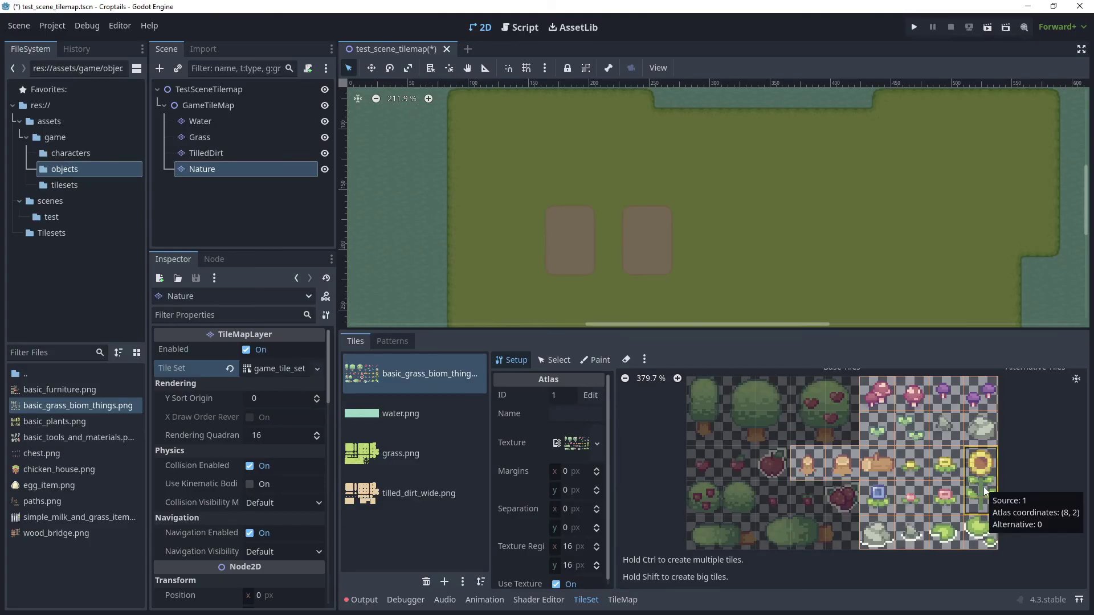
shift+drag(798, 385, 843, 427)
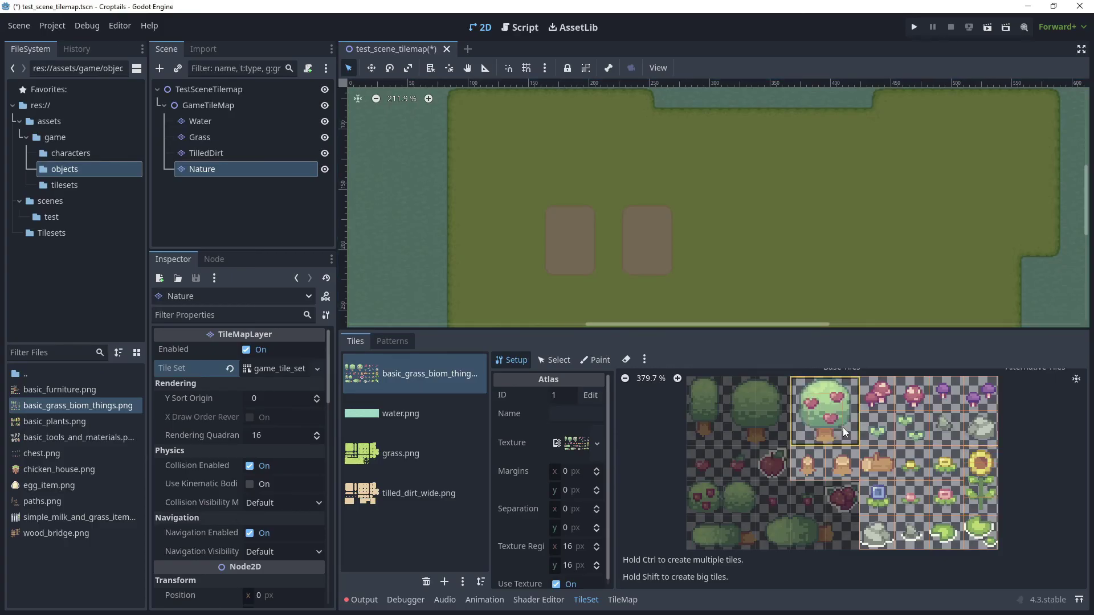
ctrl+drag(738, 497, 704, 498)
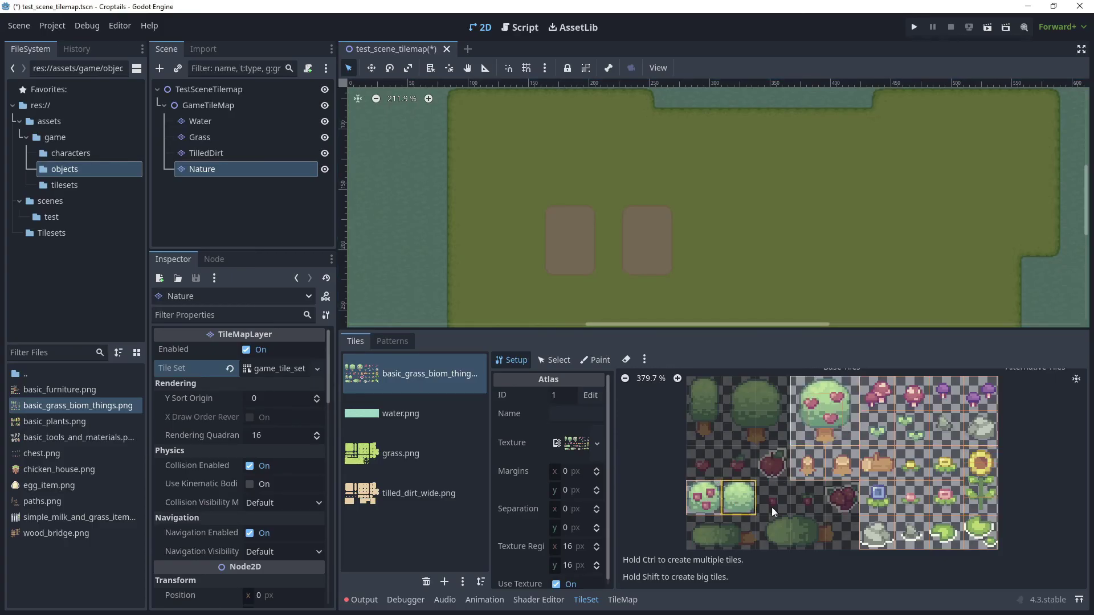
click(631, 605)
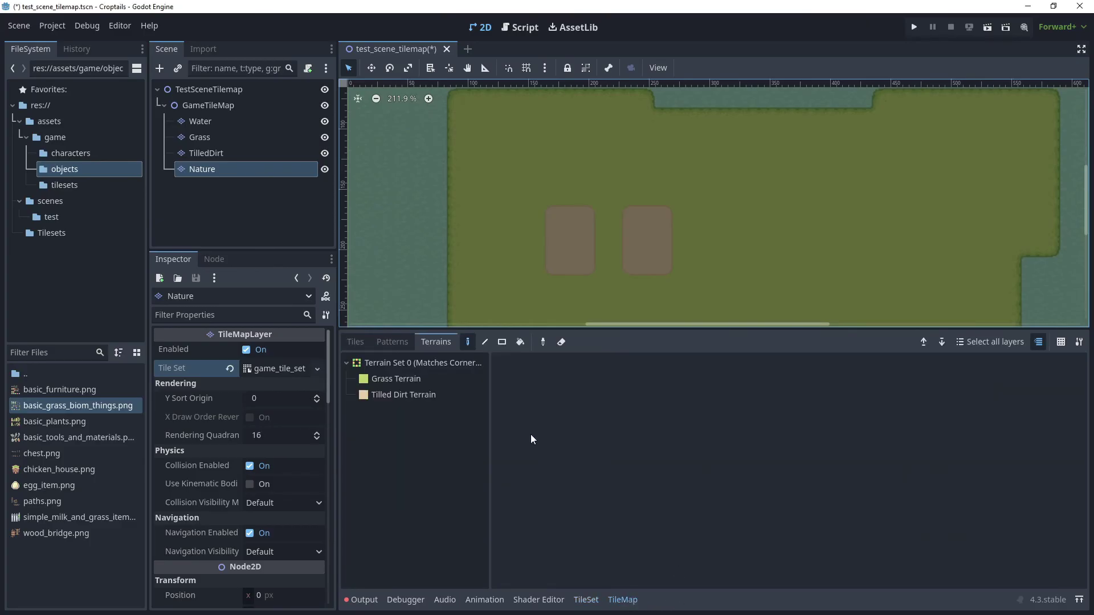
Step: Paint one fruit tree on the Nature layer, on the grass just right of the two tilled dirt patches
click(356, 342)
scroll(757, 482, up, 10)
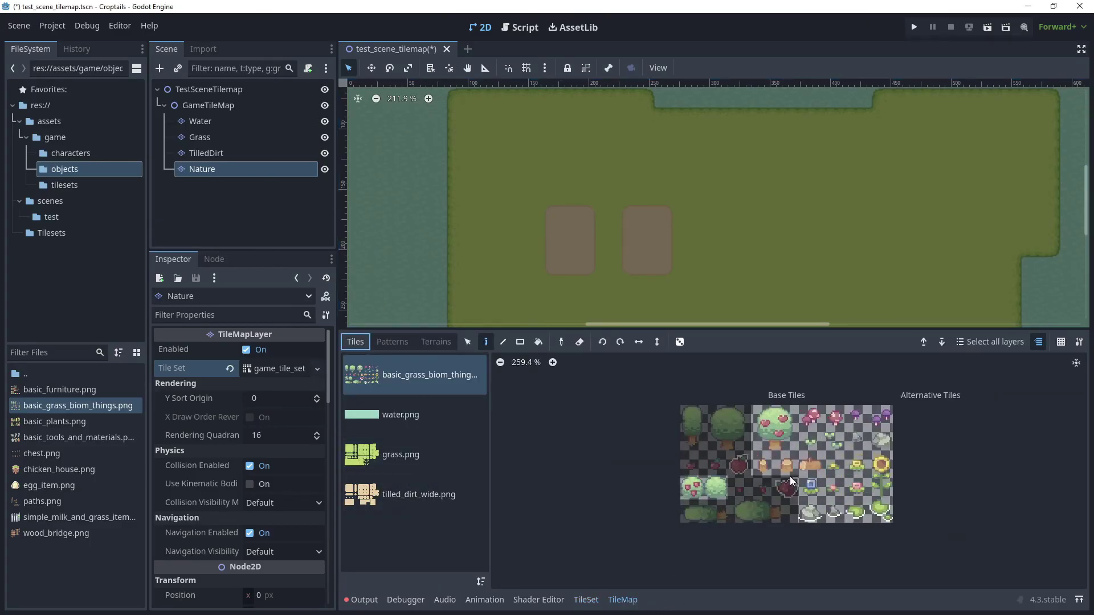
scroll(777, 468, down, 1)
click(682, 409)
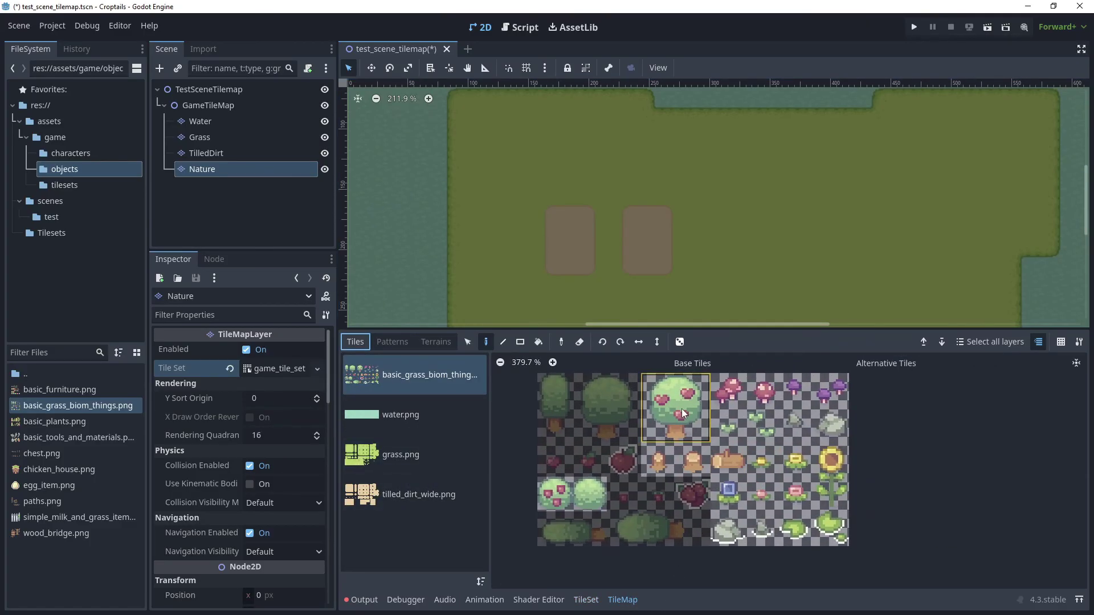
click(723, 208)
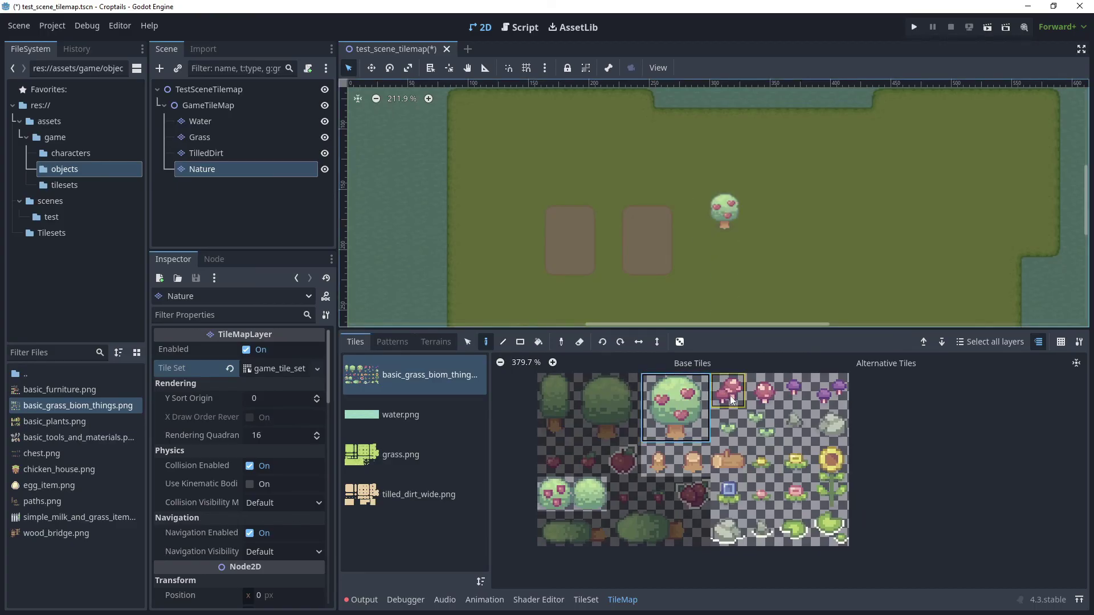
Step: Paint the four mushroom tiles in a spaced row to the right of the fruit tree
click(728, 391)
click(763, 218)
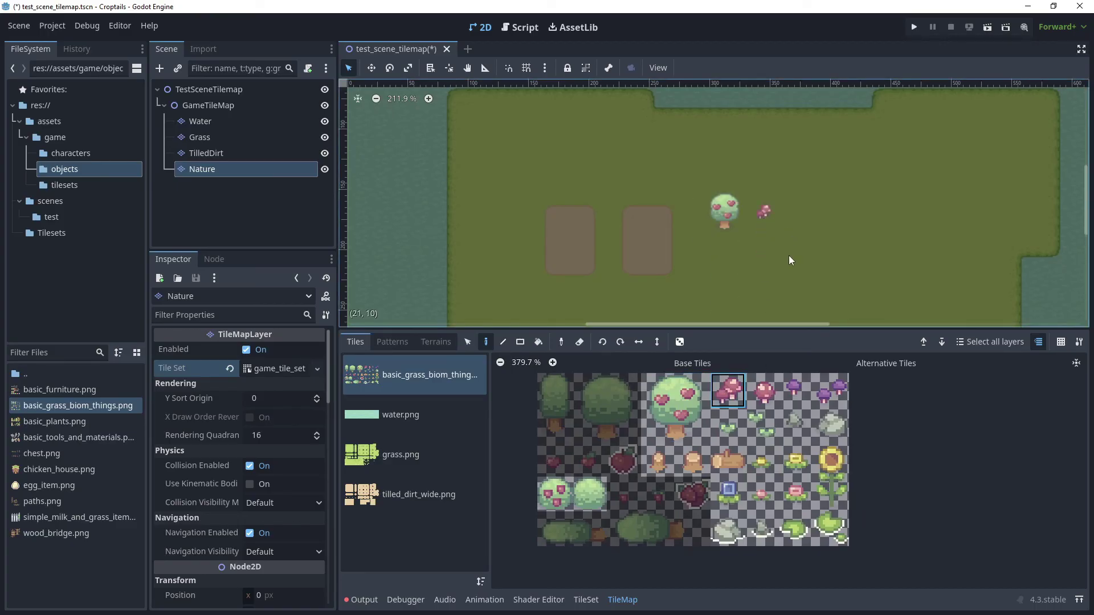
click(763, 391)
click(796, 216)
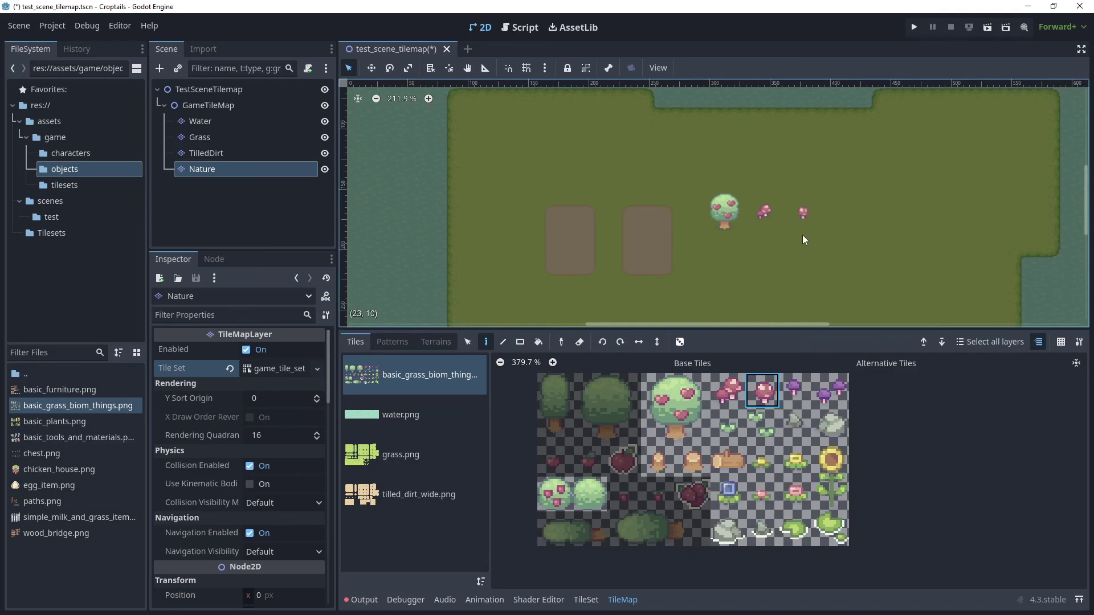
click(794, 390)
click(833, 214)
click(832, 389)
click(873, 216)
Step: Paint the two small leafy plants and the two grey stones in a second row beneath the mushrooms
click(728, 426)
click(758, 254)
click(762, 424)
click(805, 254)
click(794, 422)
click(839, 248)
click(830, 425)
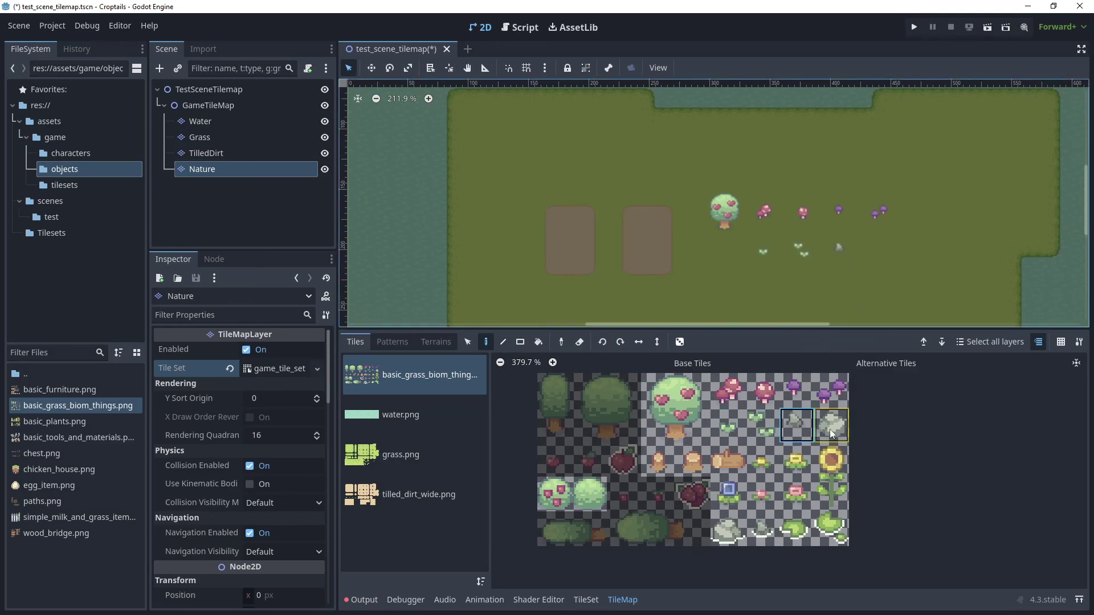
click(879, 249)
Step: Paint the two tree stumps in a column below the fruit tree and the log beside the lower stump
click(658, 459)
click(724, 251)
click(693, 460)
click(724, 289)
click(729, 459)
click(762, 289)
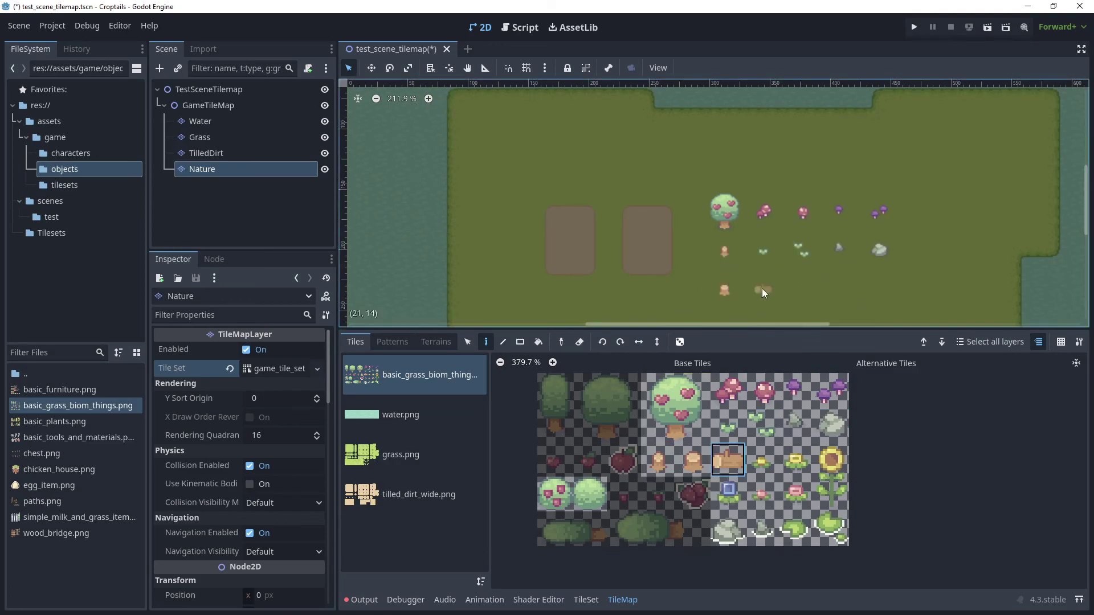
Step: Continue the third row right of the log with the two small yellow flowers and the sunflower
click(762, 459)
click(800, 289)
click(832, 476)
Step: Start a fourth row below the stumps with the large pink, small pink and blue flowers
scroll(878, 292, down, 1)
middle_drag(827, 296, 834, 229)
click(739, 258)
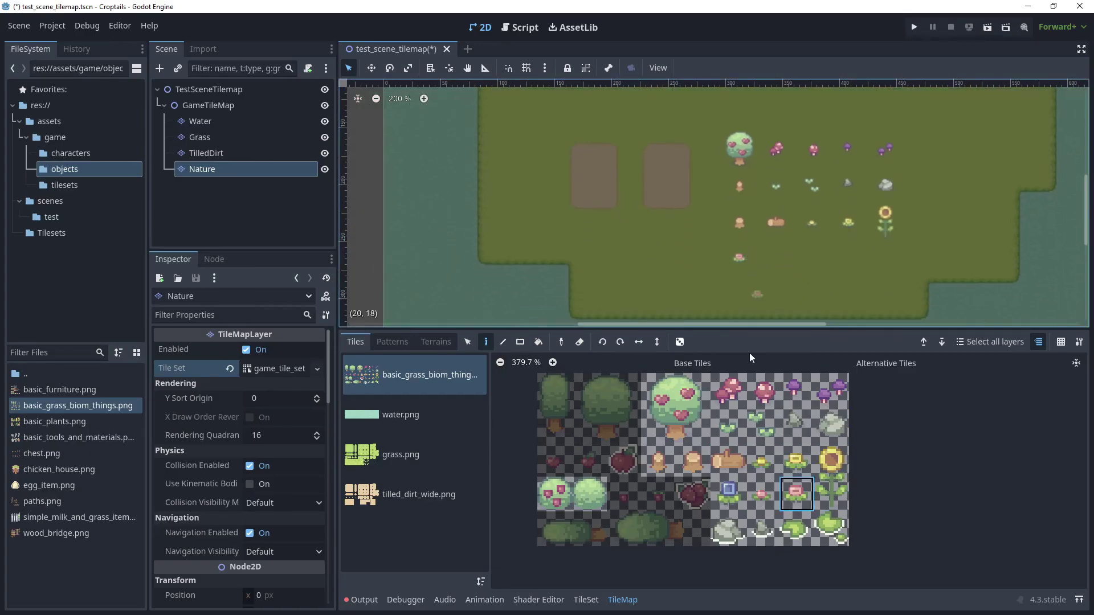
click(761, 493)
click(775, 258)
click(729, 490)
click(814, 257)
Step: Paint the two white-outlined water rocks in the fourth row, right of the blue flower
click(727, 530)
click(848, 259)
click(763, 529)
click(884, 260)
Step: Paint the two lily pads and the plain and fruited round bushes down a new rightmost column, and save the scene
click(796, 529)
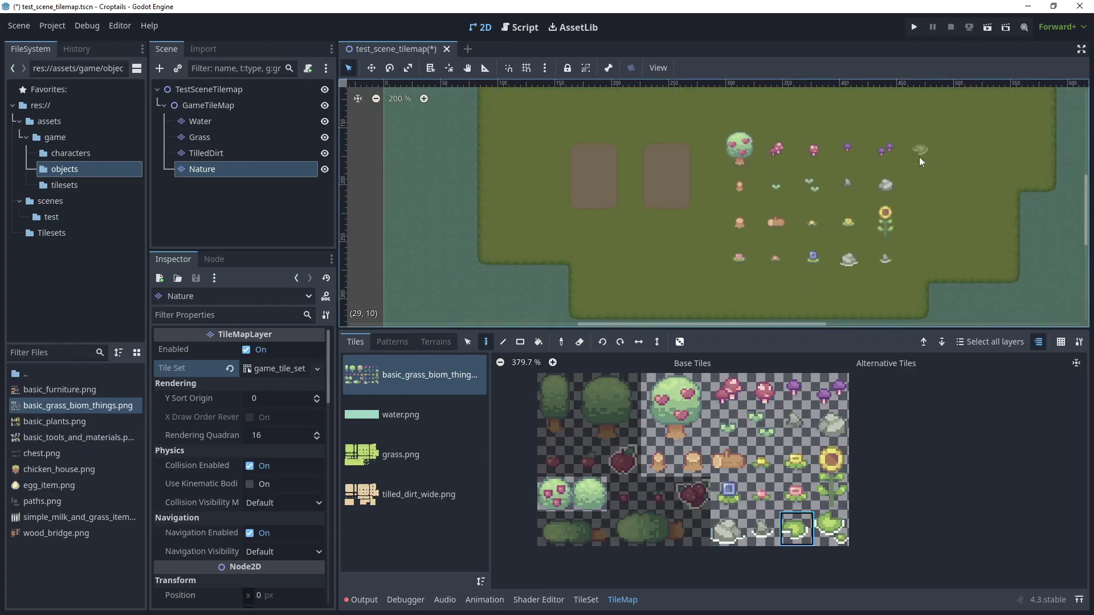
click(920, 149)
click(831, 528)
click(921, 184)
click(589, 494)
click(922, 221)
click(554, 493)
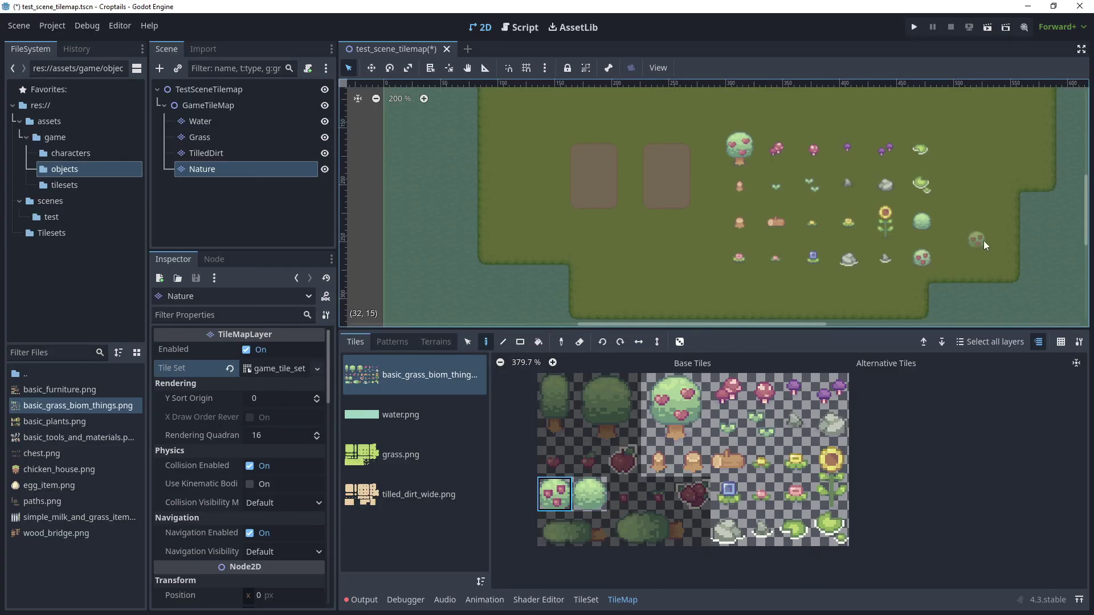
key(ctrl+s)
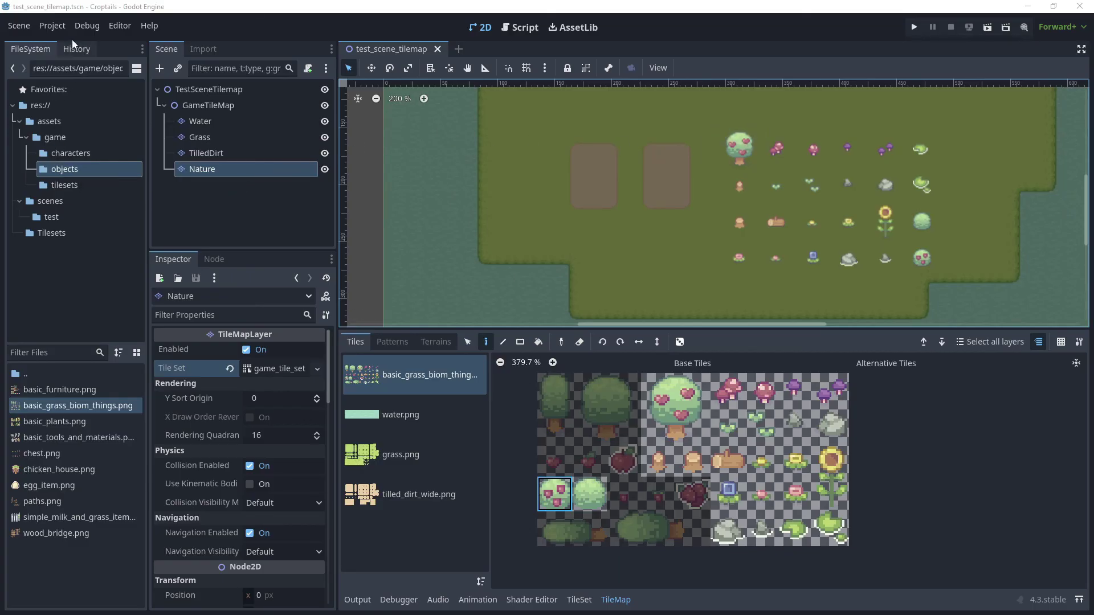
Step: Set the project's Default Texture Filter for canvas textures to Nearest
click(53, 26)
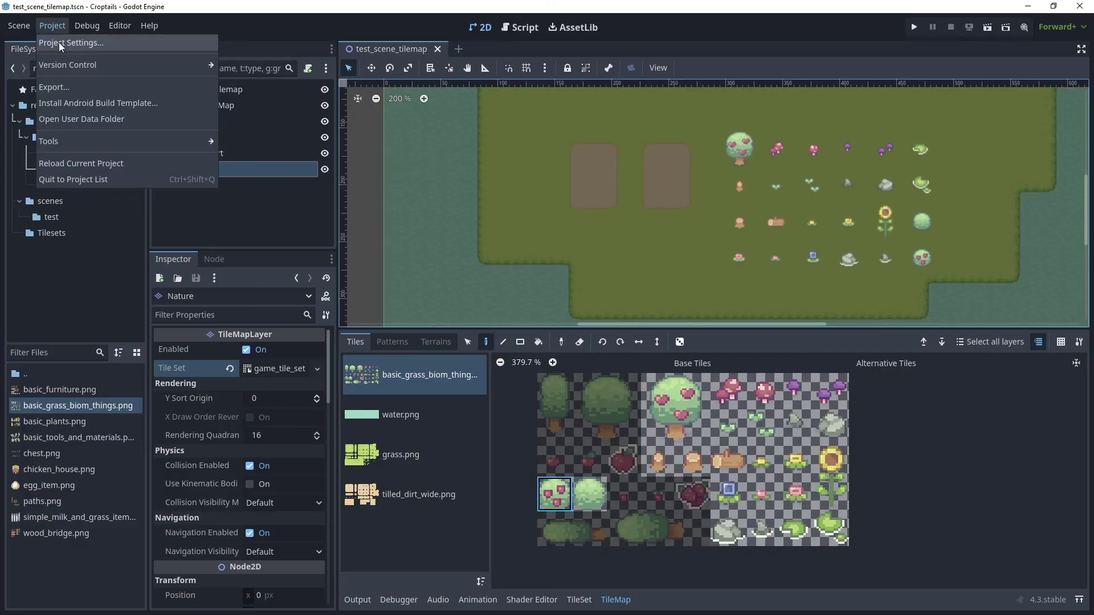
click(59, 42)
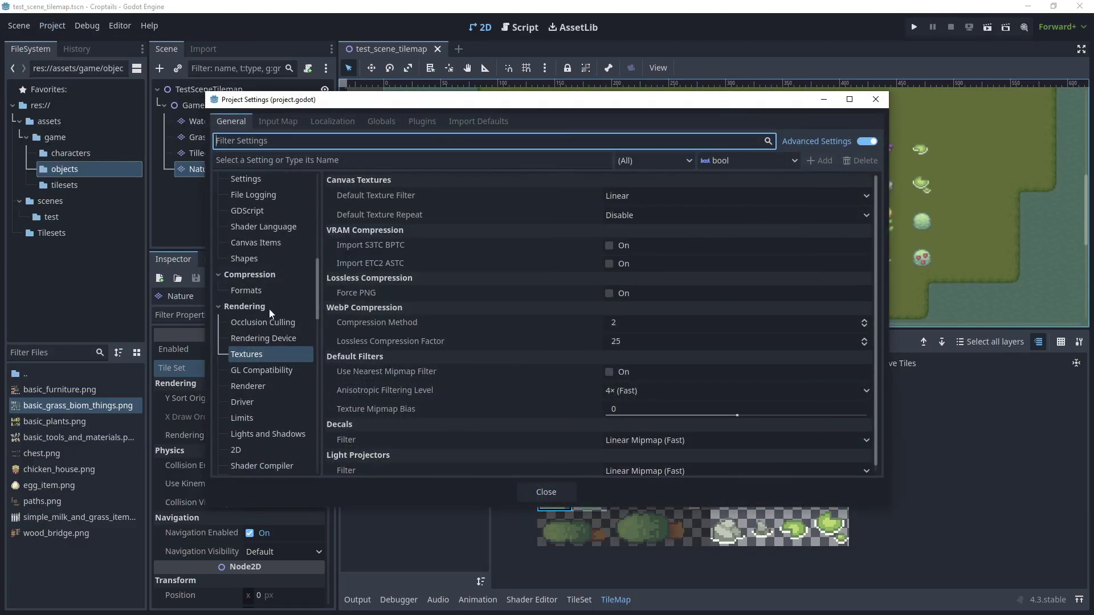
click(259, 354)
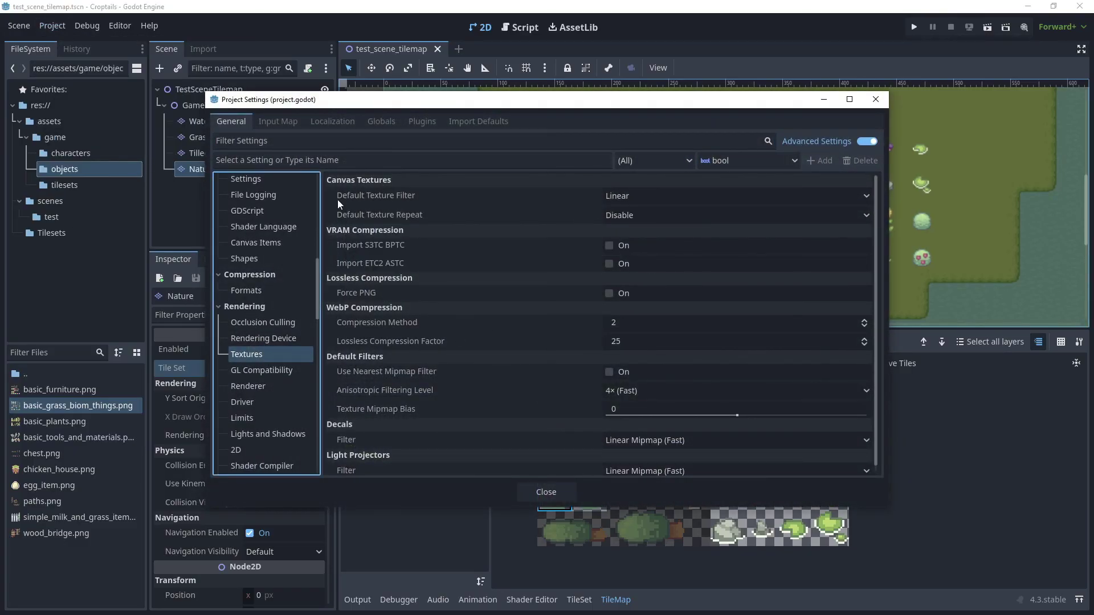
click(632, 196)
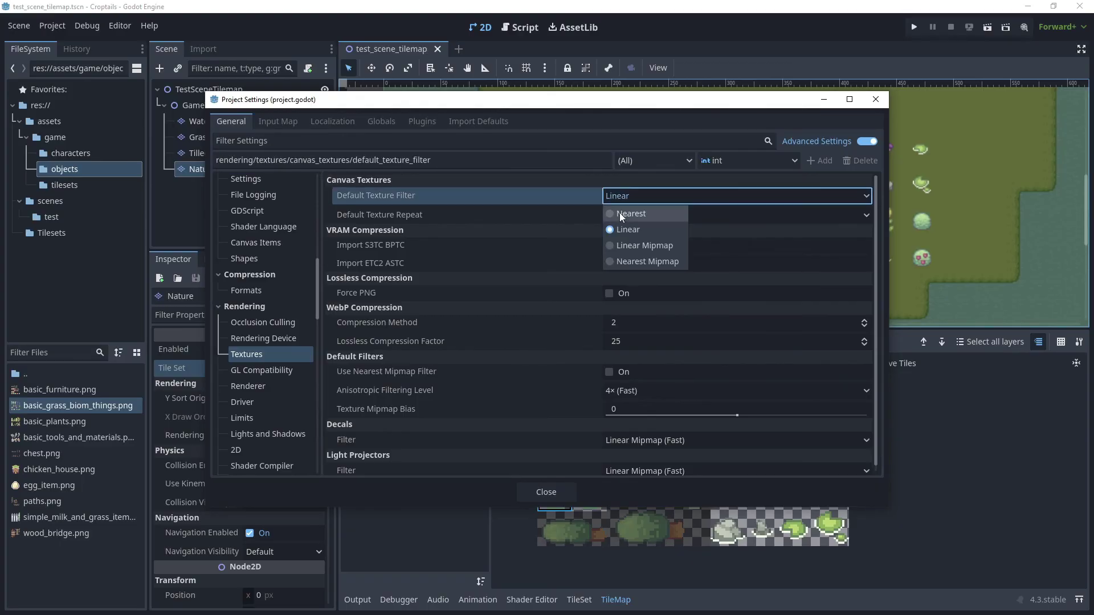
click(620, 214)
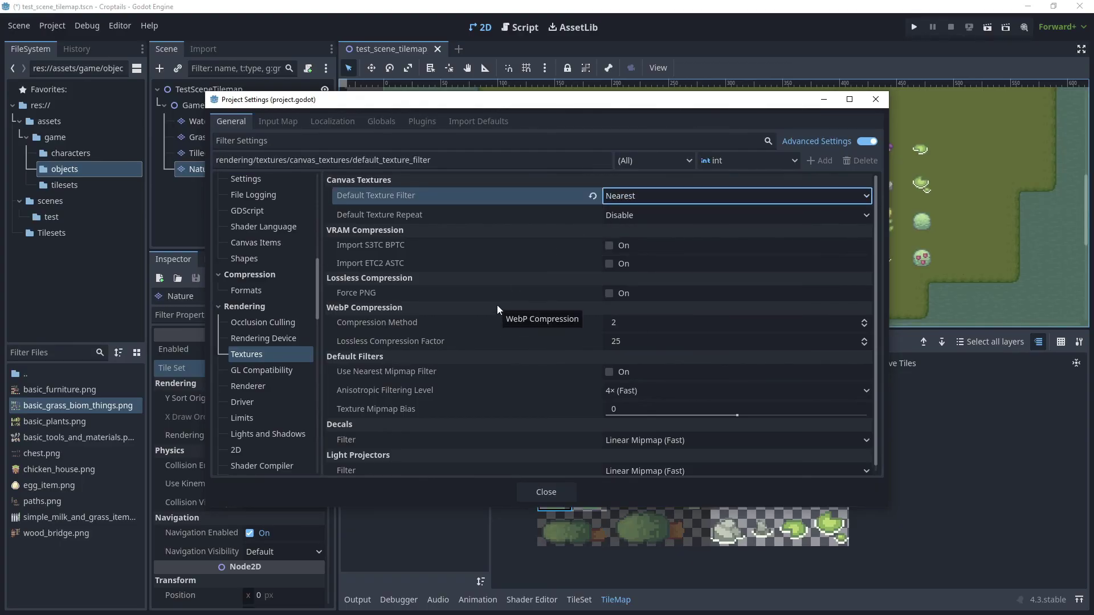
click(549, 494)
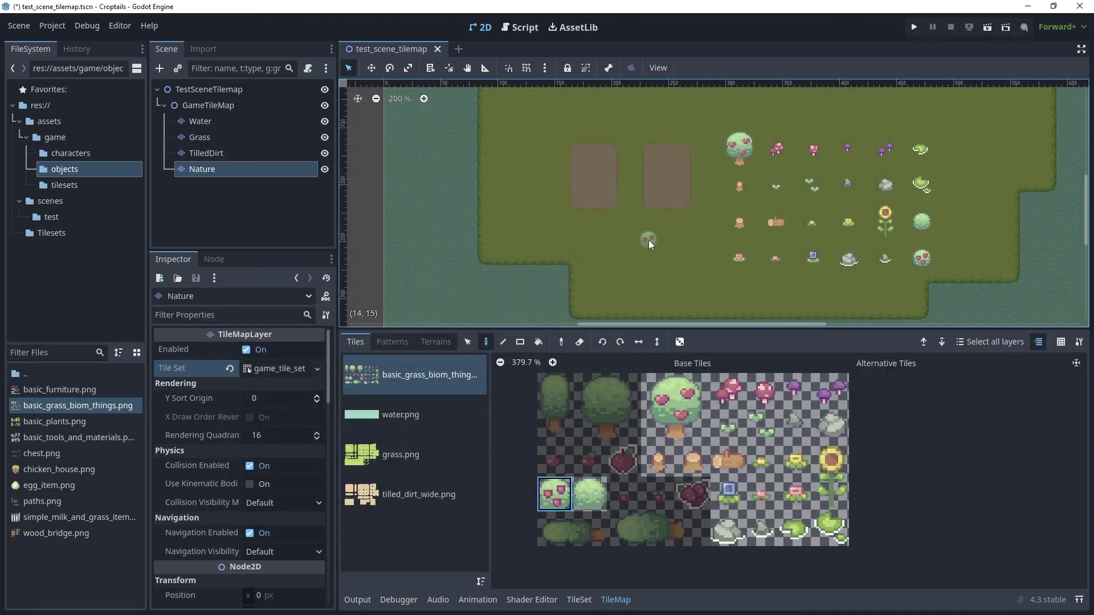
Step: Run the current scene to check the rendered tile map, and close the game window
click(991, 32)
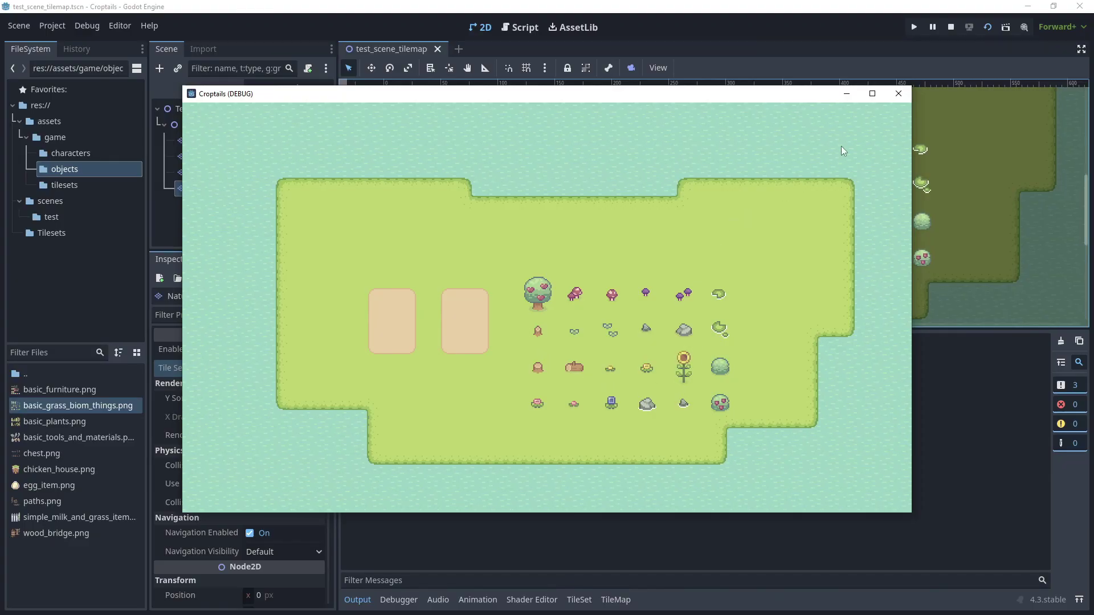
click(898, 94)
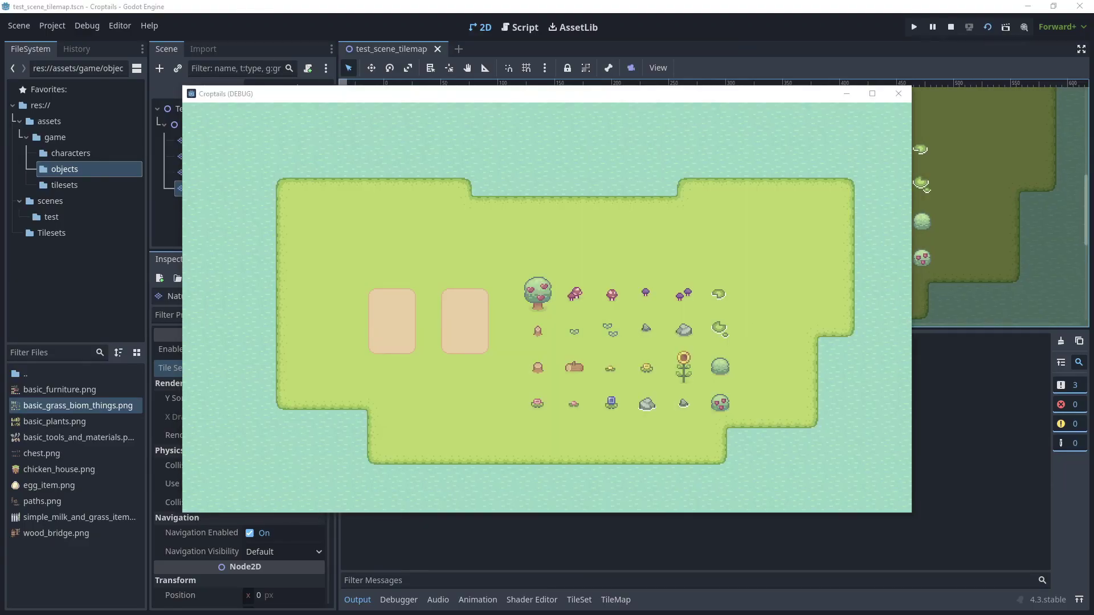